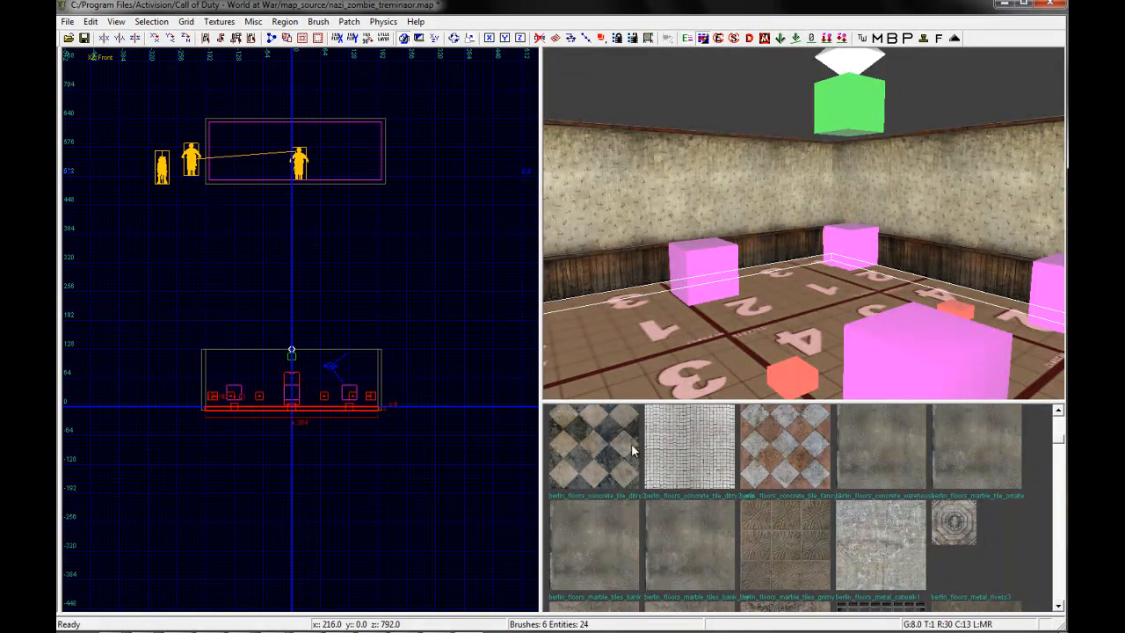
Apply the berlin_floors_wood_dirty_dark1 texture to the room's floor and deselect it
scroll(835, 499, down, 5)
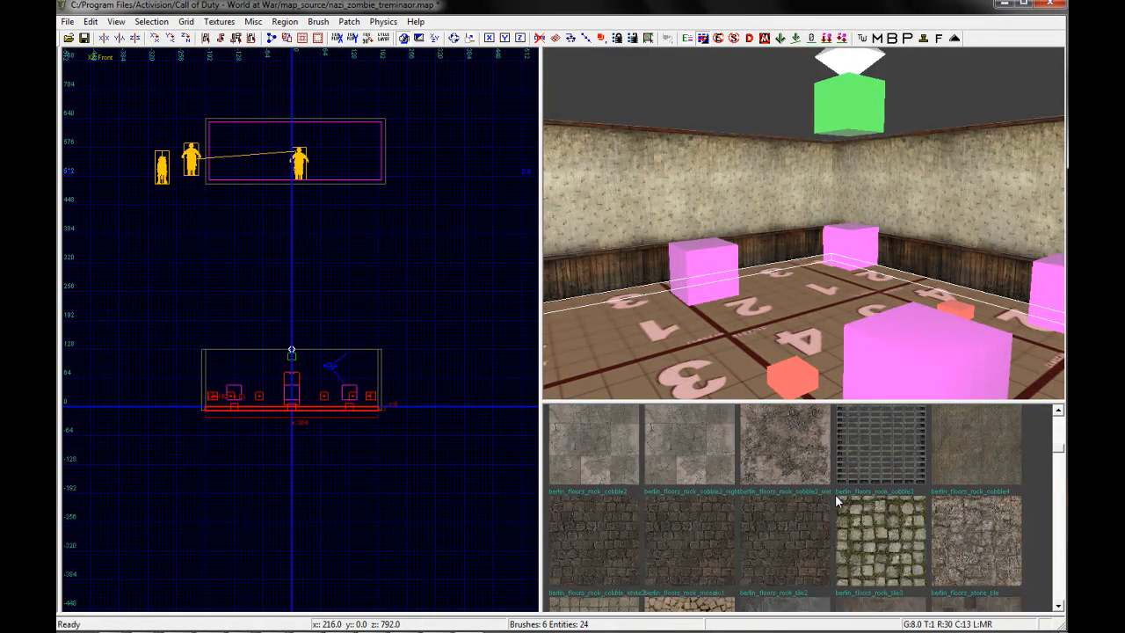
scroll(835, 494, down, 4)
click(811, 516)
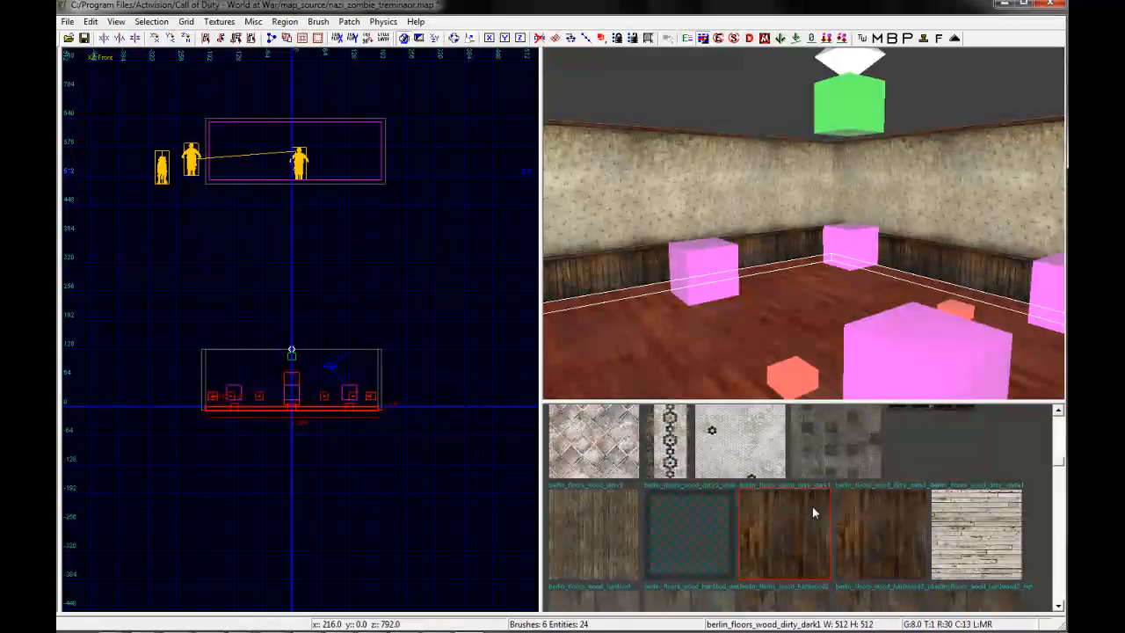
key(Escape)
right_drag(690, 206, 674, 253)
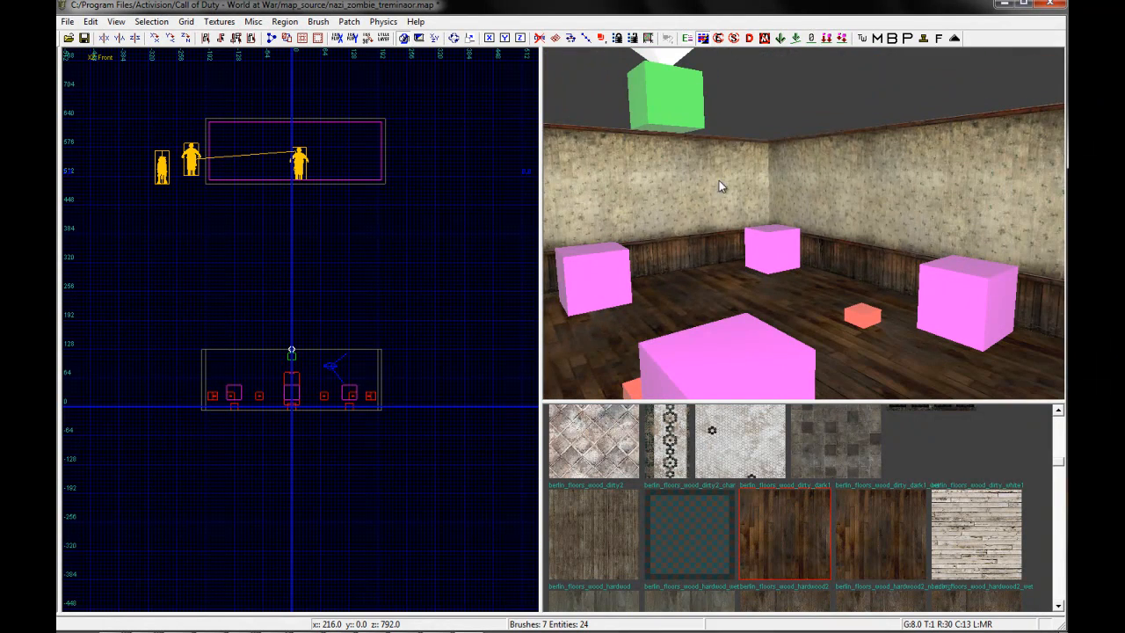
right_drag(753, 238, 754, 238)
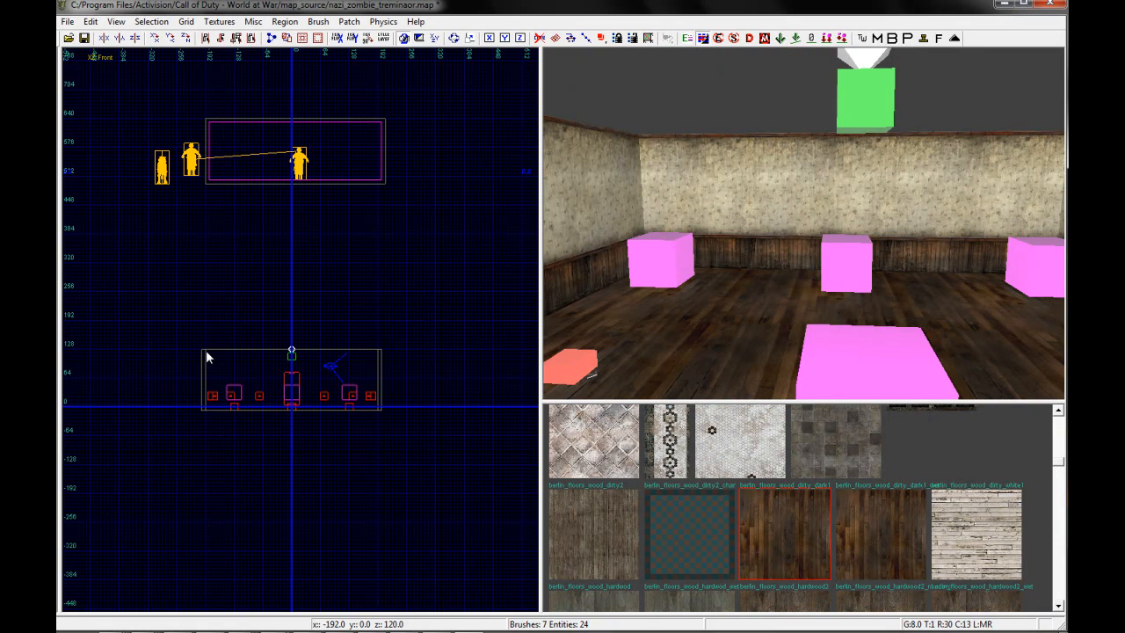
Draw a ceiling brush about 400 by 448 units and 8 units thick, resting on top of the walls
scroll(211, 354, up, 7)
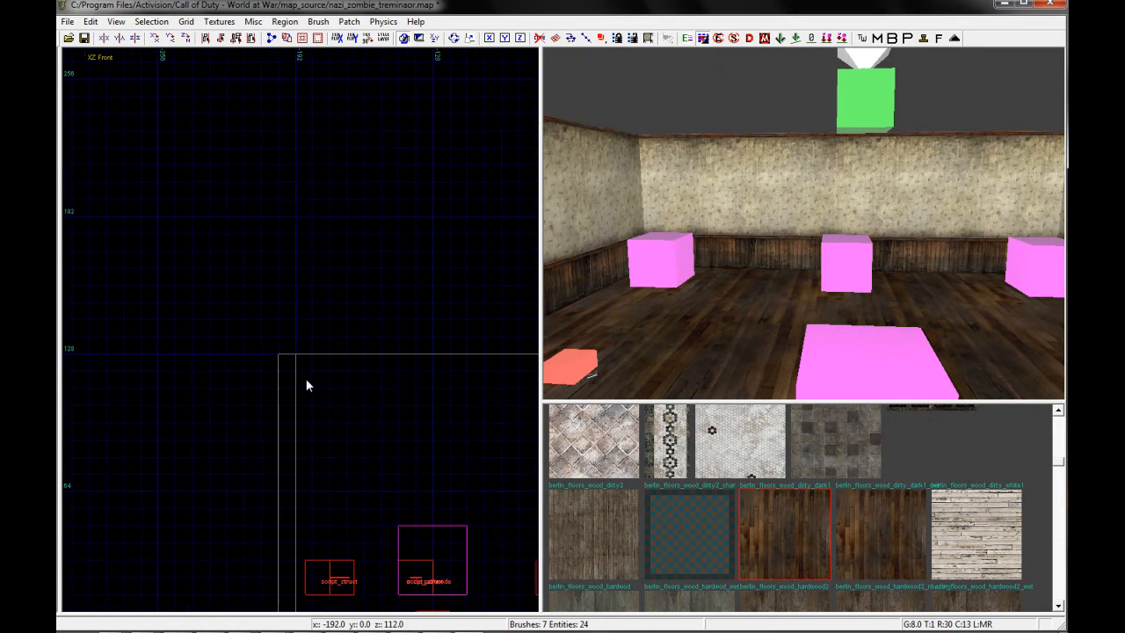
scroll(244, 351, down, 2)
drag(241, 338, 439, 339)
right_drag(439, 339, 407, 335)
scroll(326, 322, down, 1)
right_drag(317, 331, 222, 304)
scroll(314, 330, down, 1)
drag(270, 313, 446, 321)
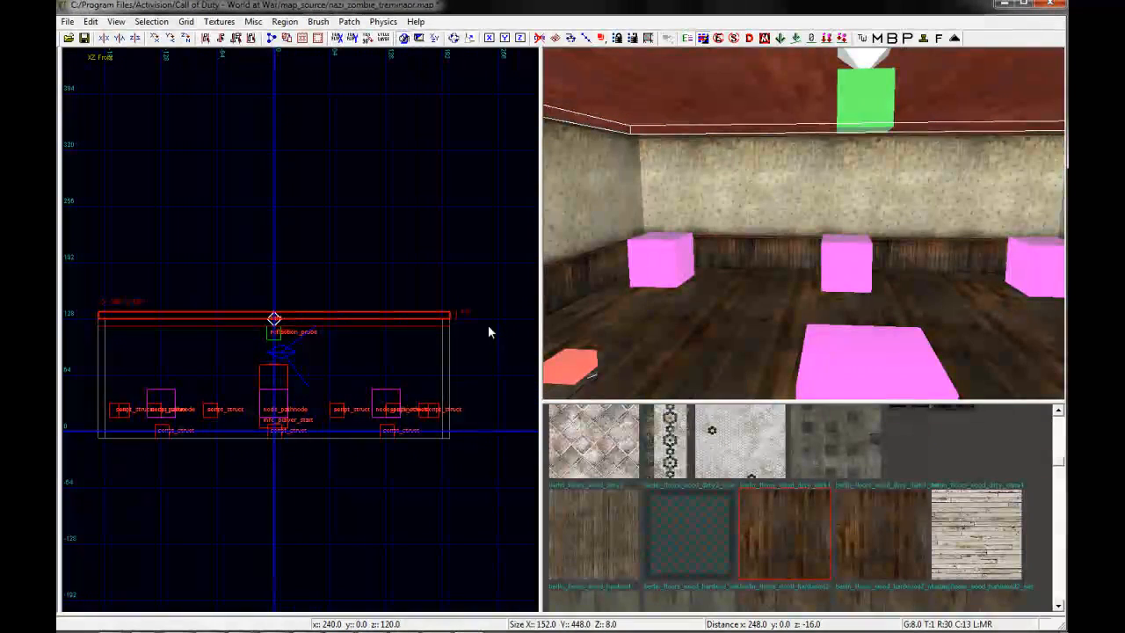
right_drag(836, 218, 842, 217)
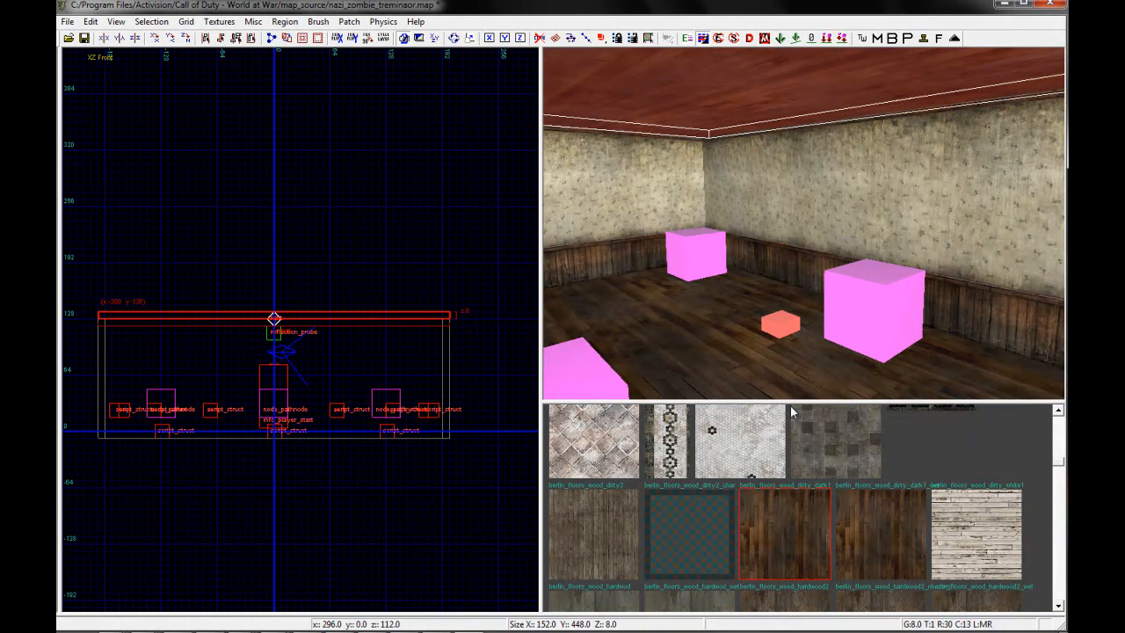
right_drag(742, 218, 799, 207)
Try several grid sizes, including 1 and 32, at the ceiling's corner and return the grid to 8
scroll(224, 351, up, 5)
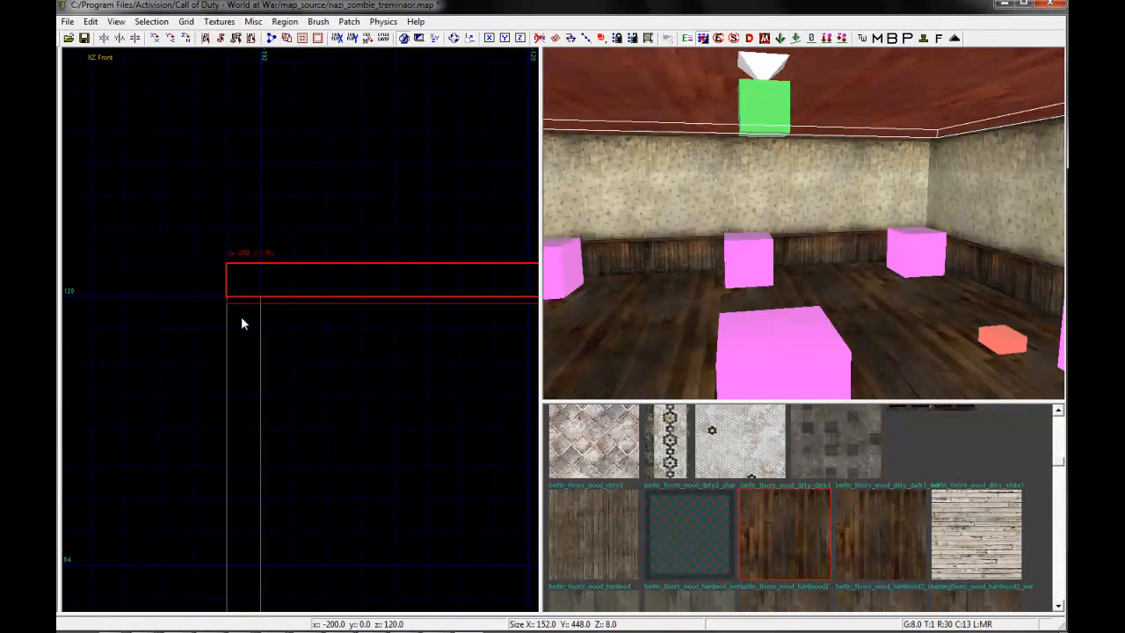
scroll(242, 327, down, 3)
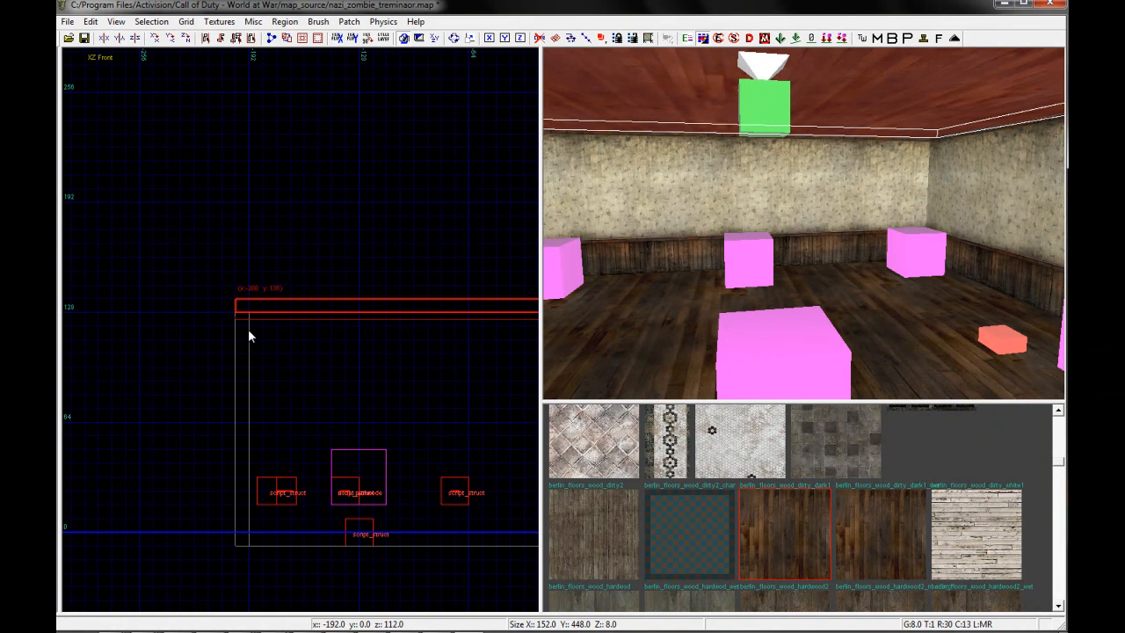
key(1)
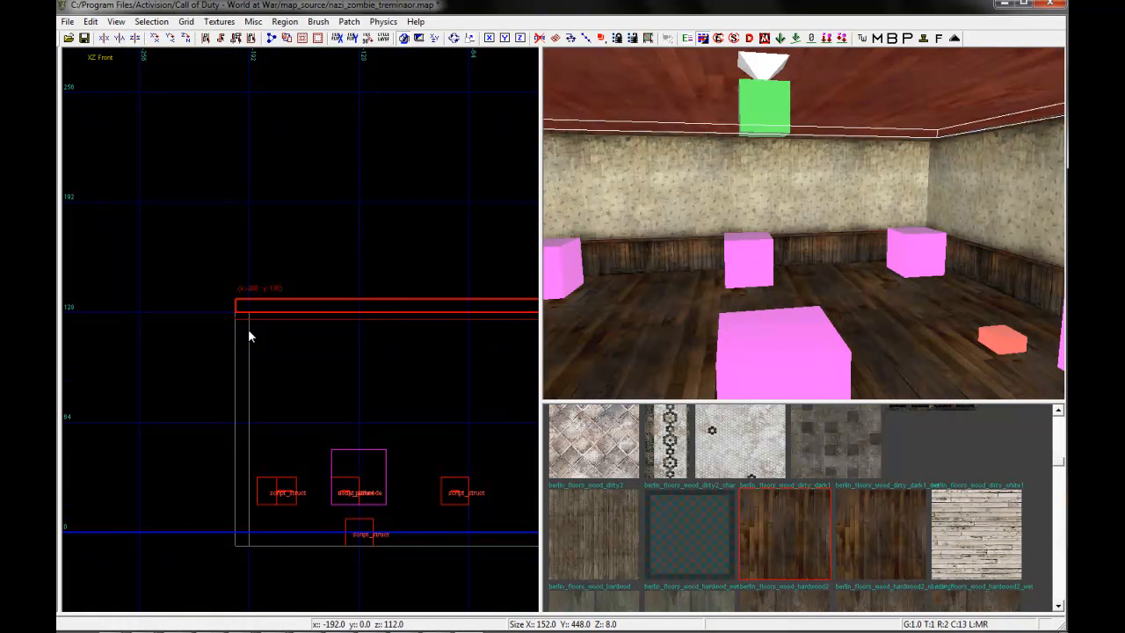
key(3)
key(5)
key(9)
key(9)
key(8)
key(7)
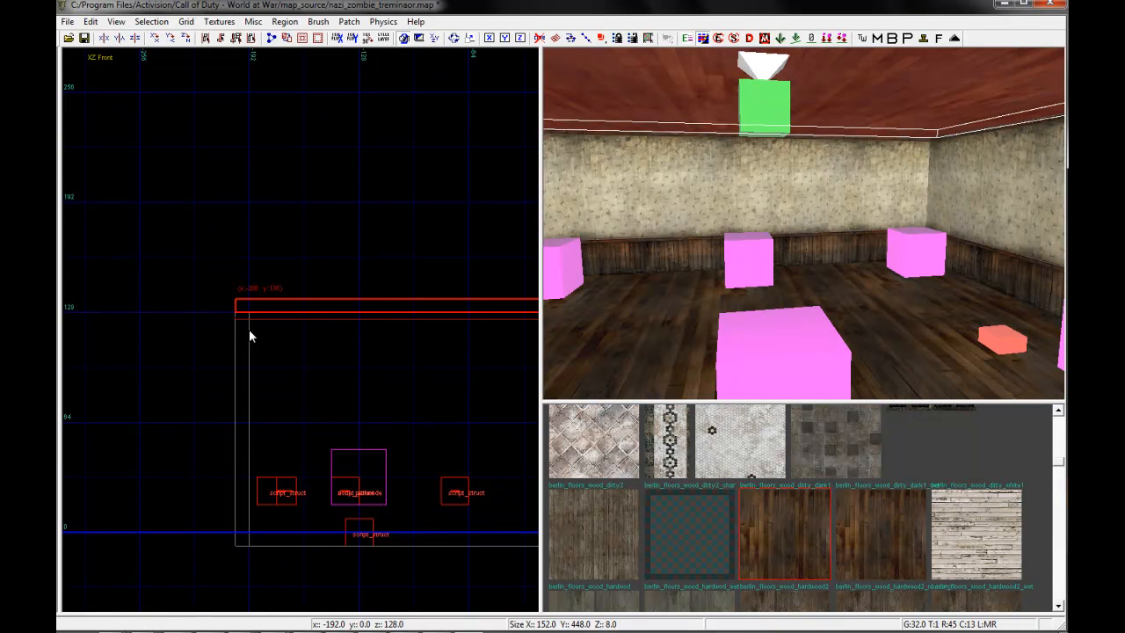
key(4)
scroll(238, 308, up, 2)
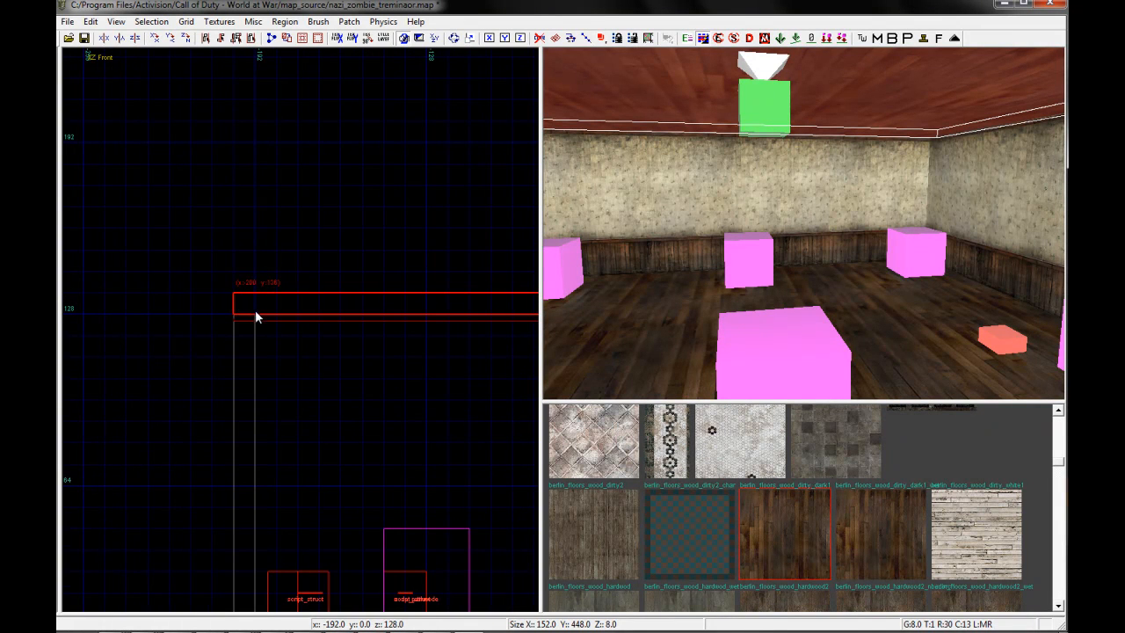
key(1)
scroll(262, 318, up, 5)
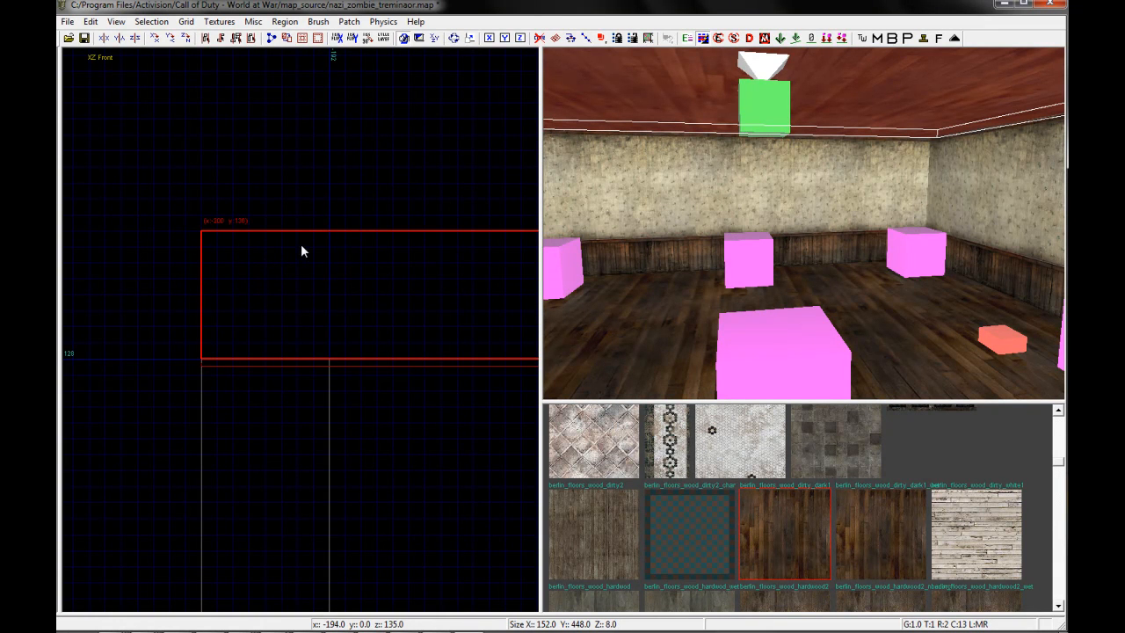
key(4)
key(1)
key(4)
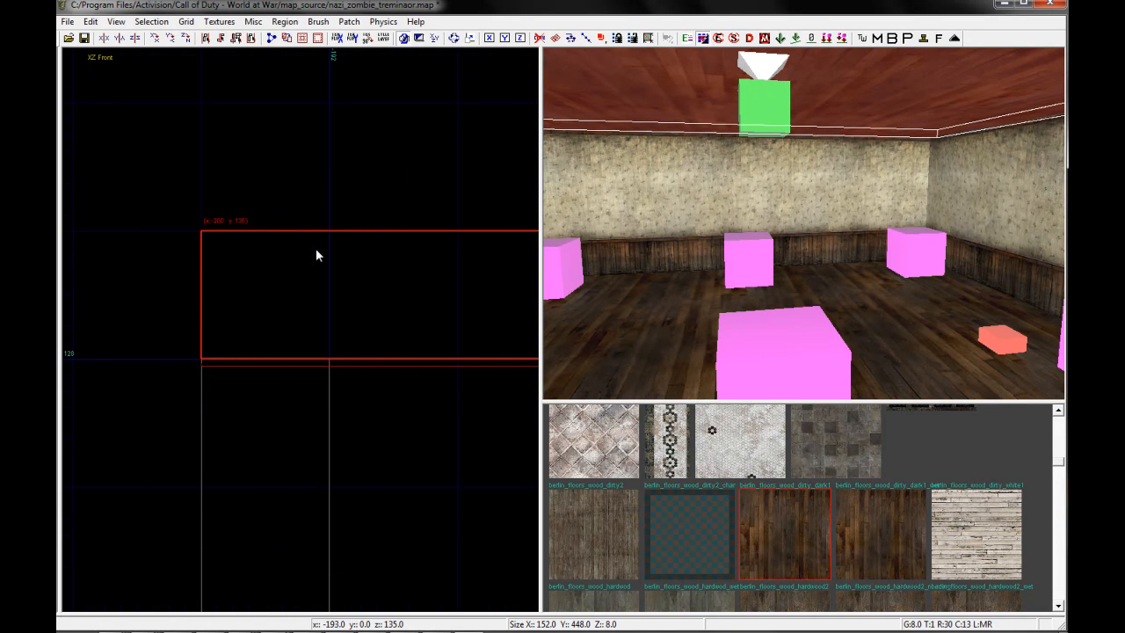
key(6)
scroll(312, 253, down, 4)
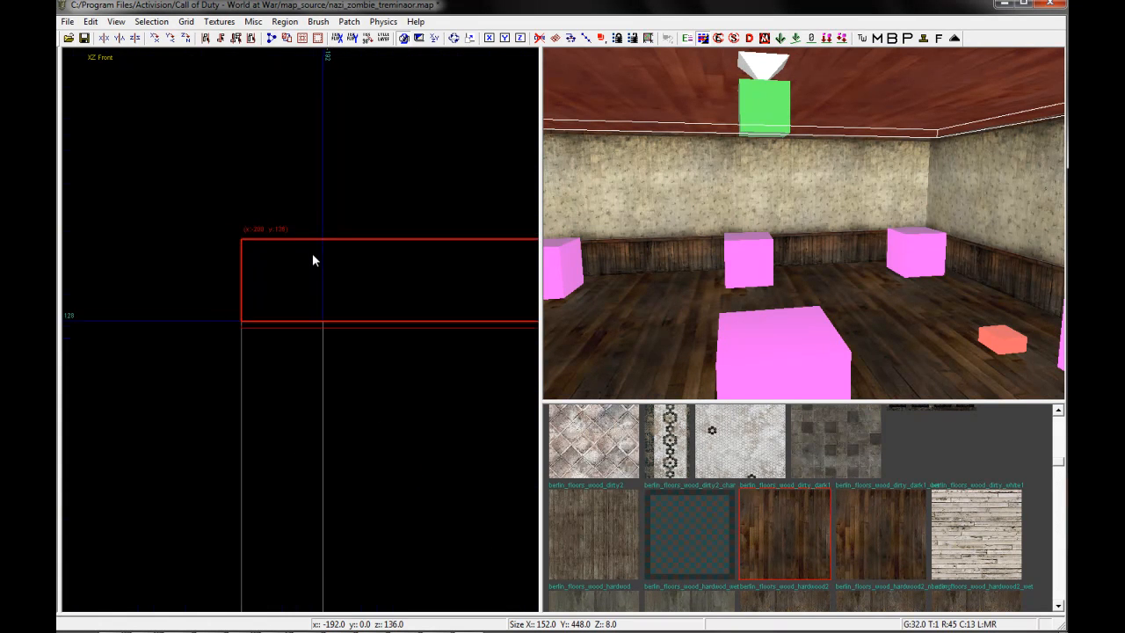
key(1)
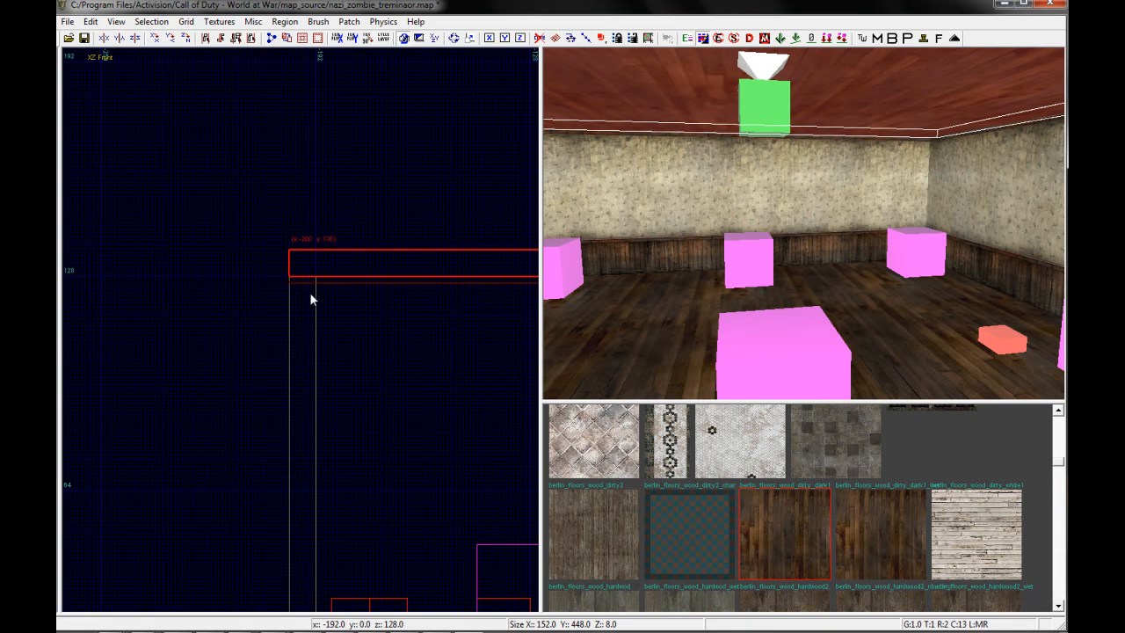
key(4)
scroll(315, 290, down, 4)
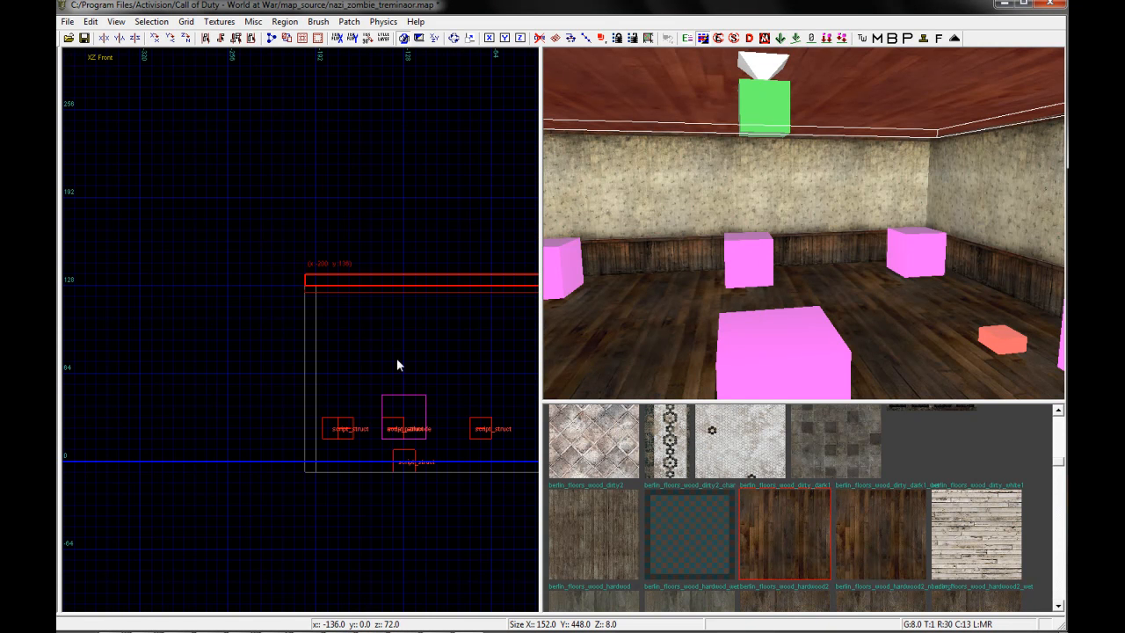
Filter the texture list by roof usage and look through the roof textures
right_drag(667, 277, 669, 277)
right_drag(743, 255, 730, 329)
click(224, 23)
mouse_move(219, 21)
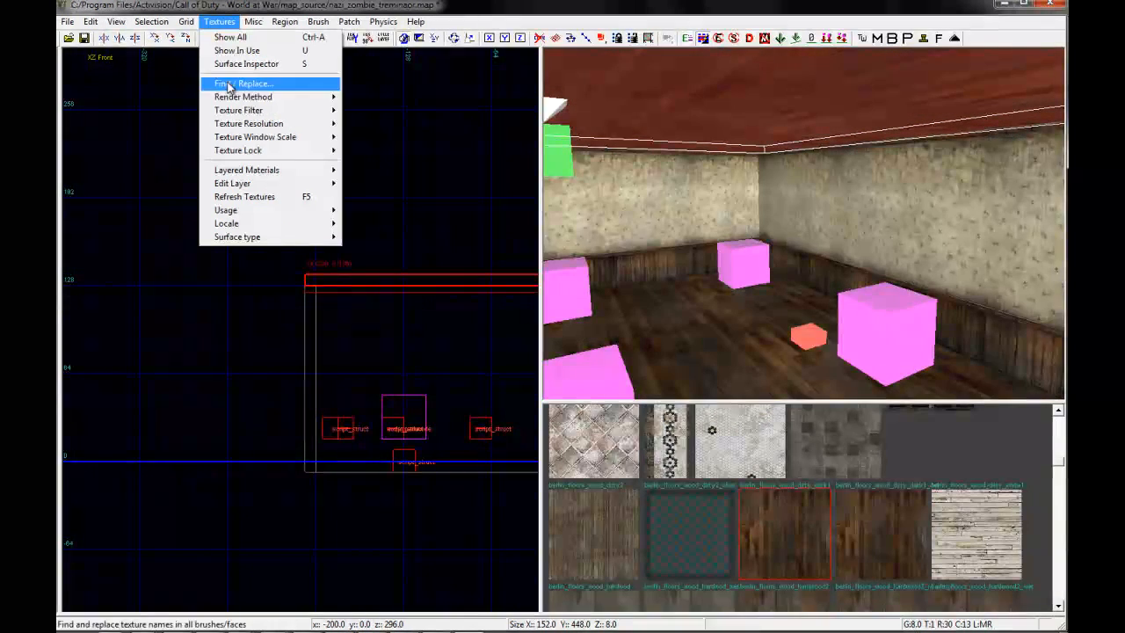
mouse_move(267, 210)
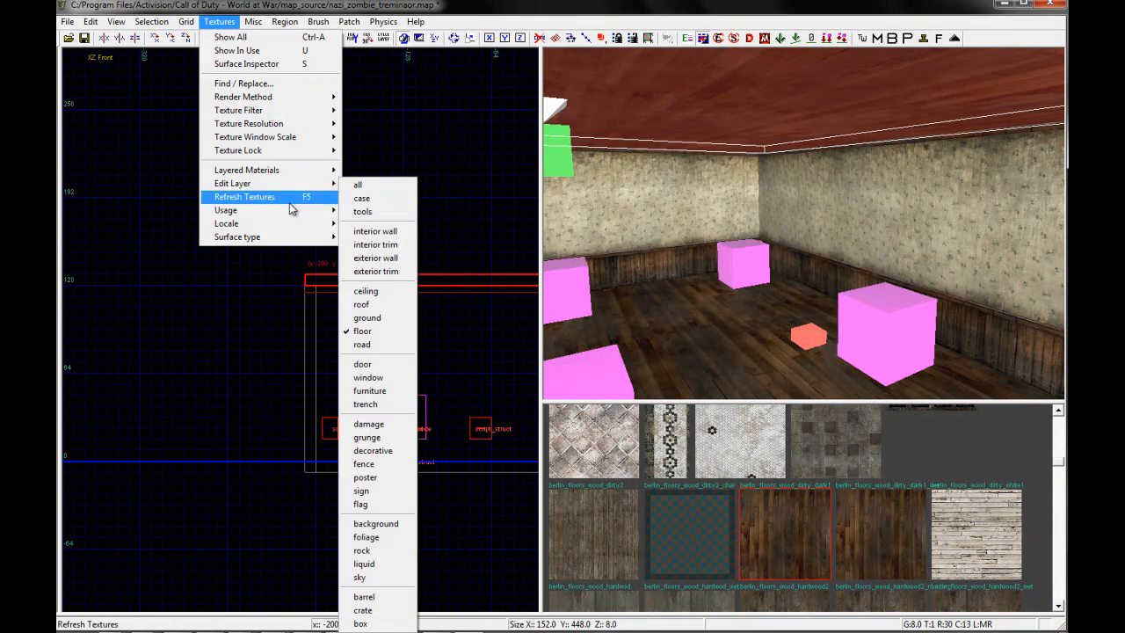
click(369, 304)
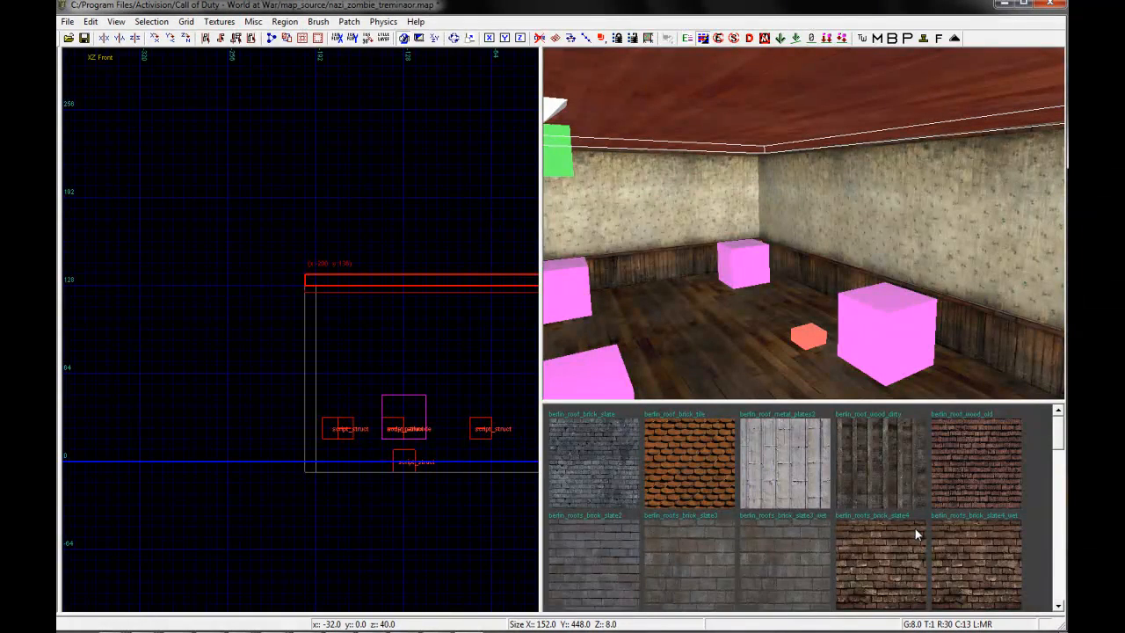
scroll(914, 528, down, 6)
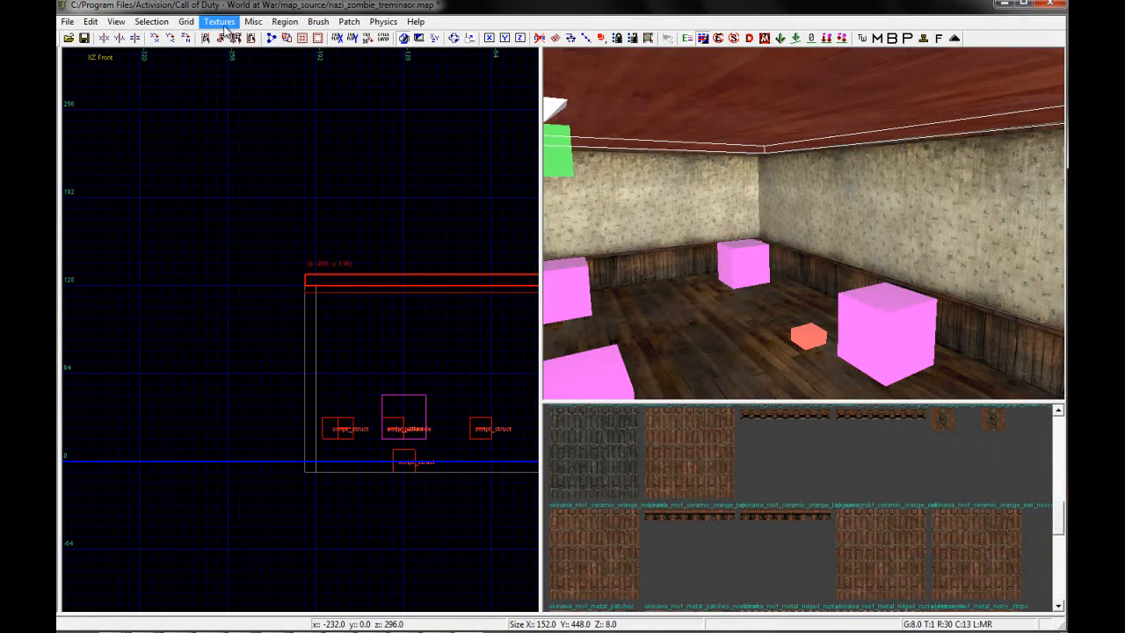
Filter the texture list by ceiling usage and browse the ceiling textures
click(219, 22)
mouse_move(312, 215)
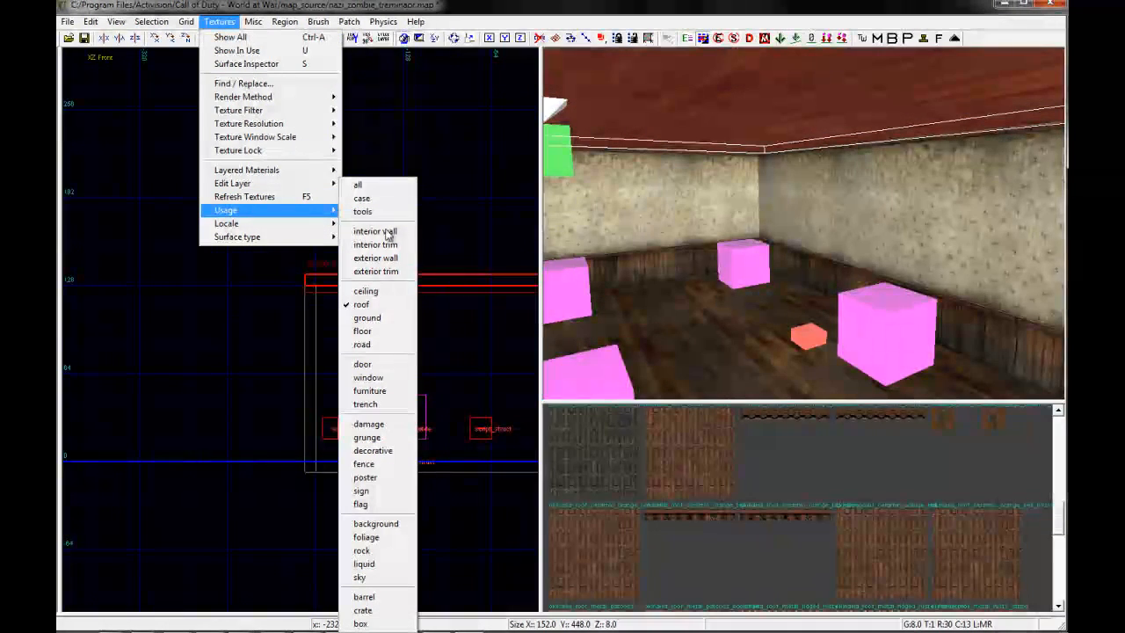
click(380, 292)
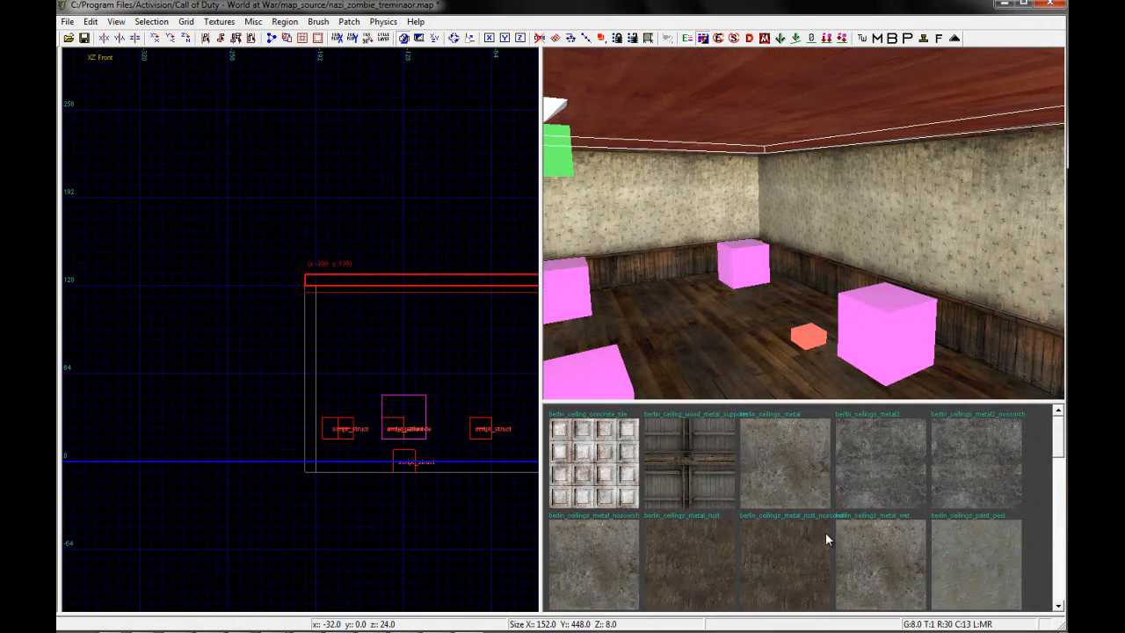
scroll(885, 527, down, 8)
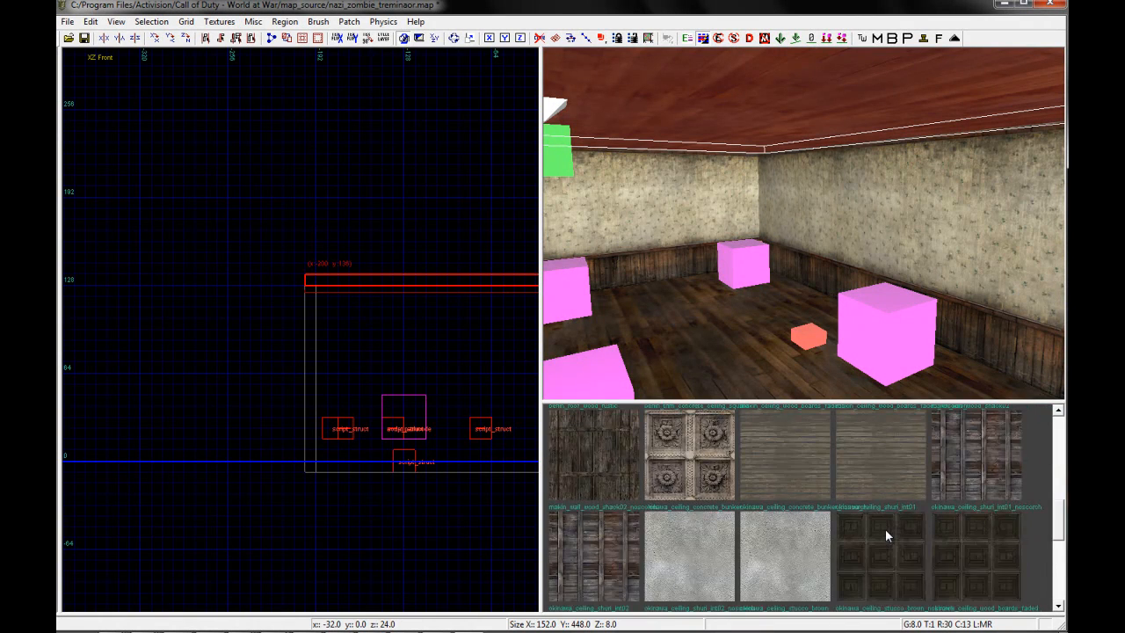
scroll(885, 528, down, 3)
scroll(885, 528, down, 3)
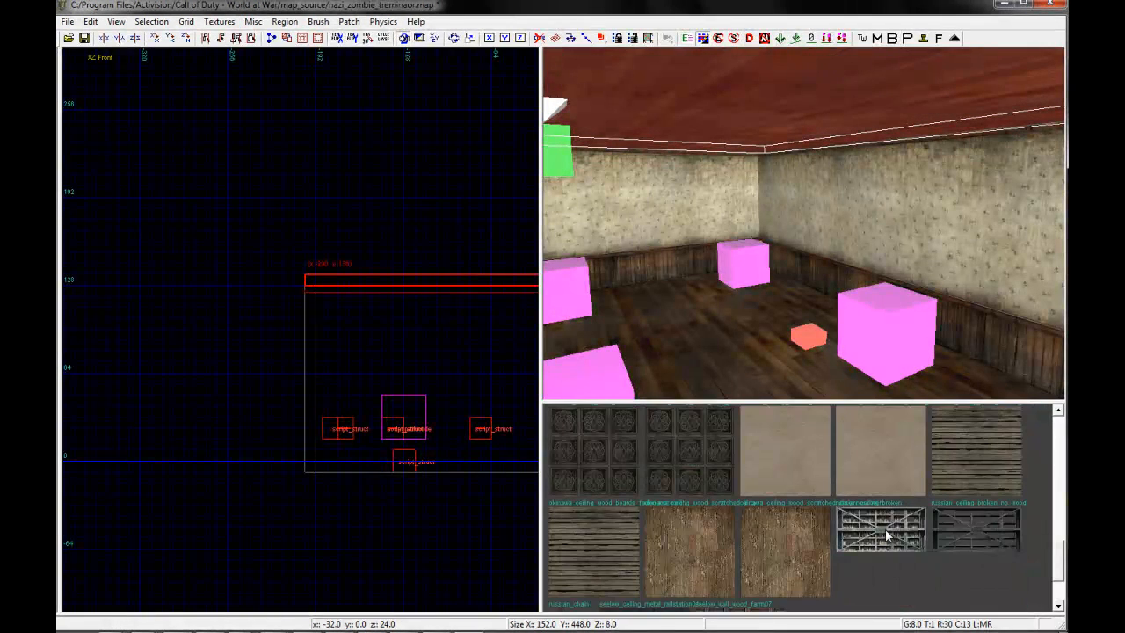
Try a dark carved panel texture on the ceiling brush and reselect the ceiling
click(702, 471)
key(Escape)
mouse_move(800, 286)
right_down()
mouse_move(789, 281)
mouse_move(803, 262)
right_up()
shift+click(803, 262)
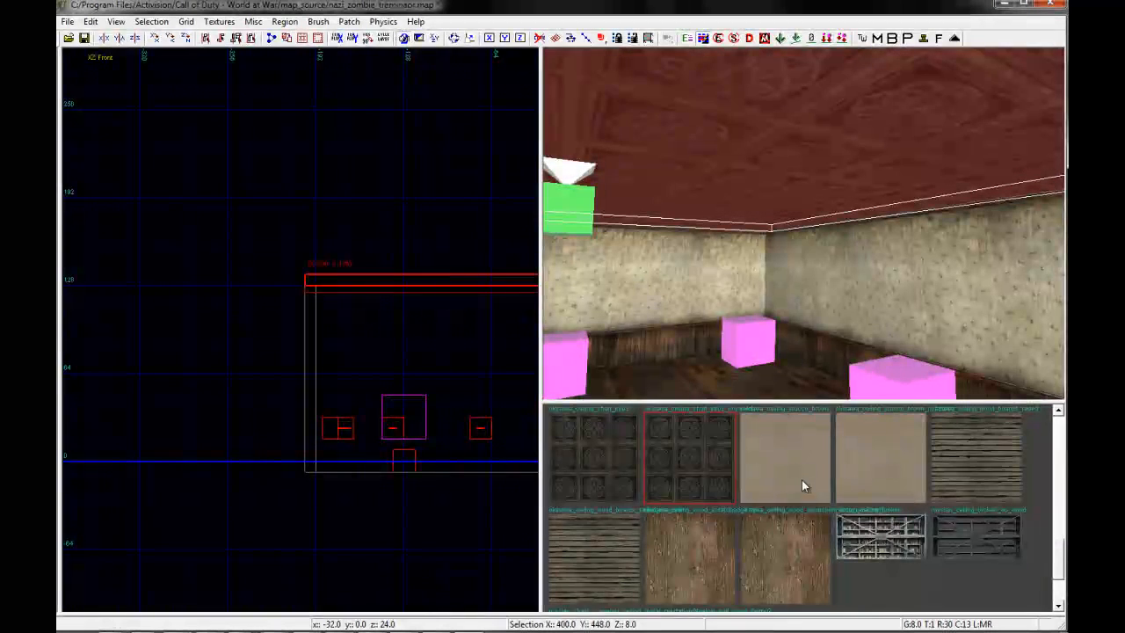
Try the berlin plaster ceiling textures on the ceiling brush
scroll(791, 522, down, 2)
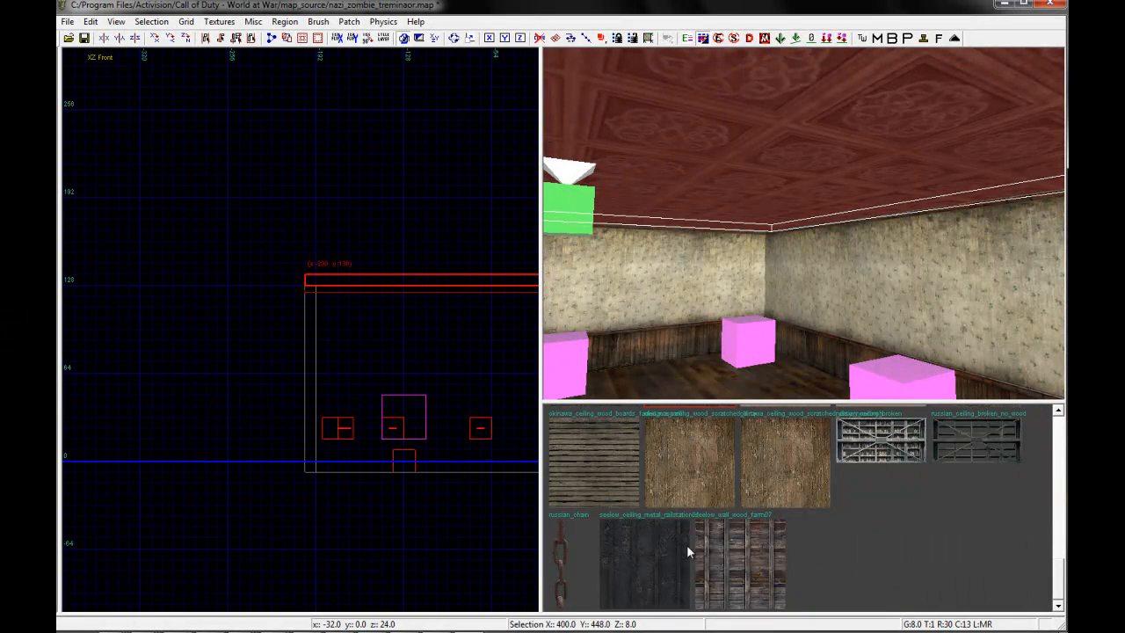
scroll(805, 535, up, 5)
scroll(805, 535, up, 1)
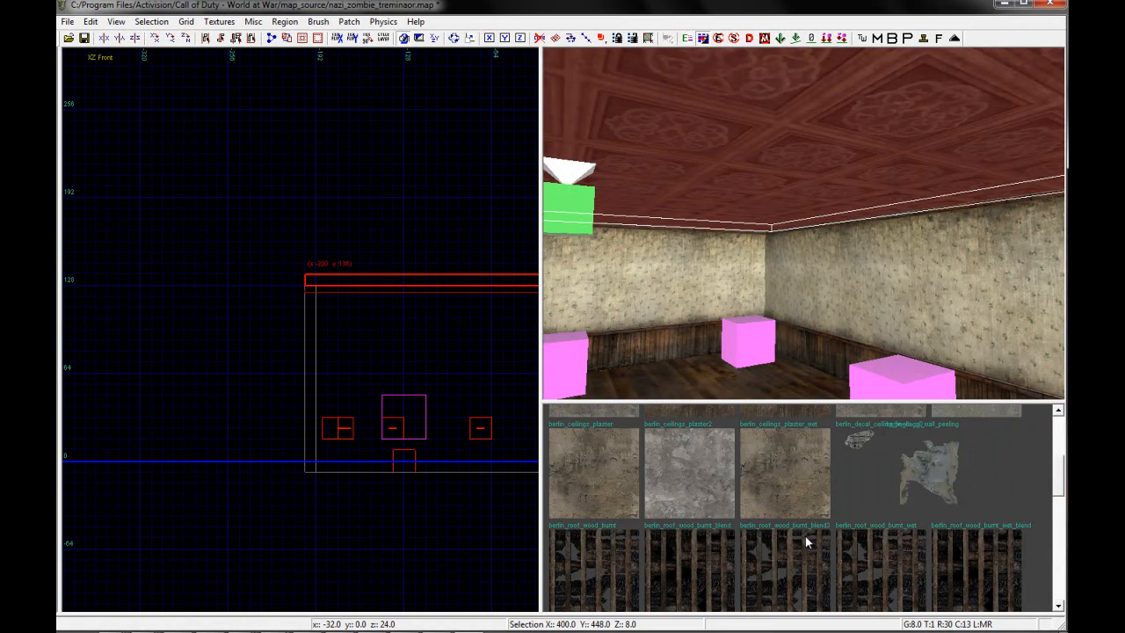
click(814, 462)
key(Escape)
shift+click(783, 216)
click(610, 441)
key(Escape)
shift+click(755, 139)
scroll(816, 502, up, 2)
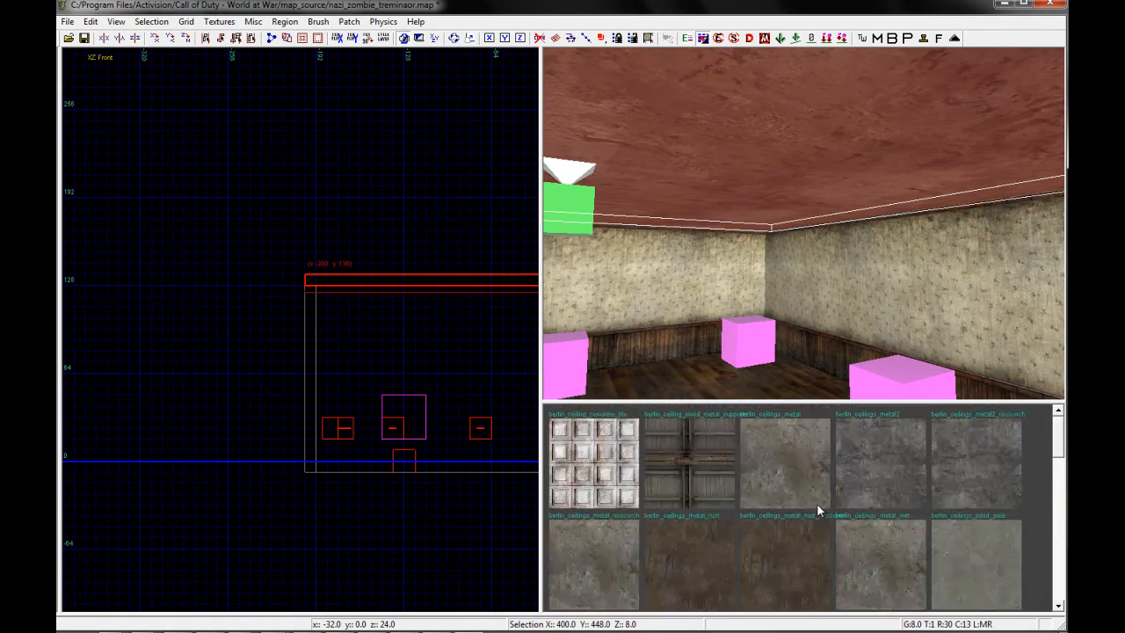
Try the berlin concrete tile texture and the wood and metal supports texture on the ceiling
click(626, 485)
key(Escape)
shift+click(731, 185)
click(705, 502)
key(Escape)
right_drag(813, 297, 795, 220)
shift+click(795, 221)
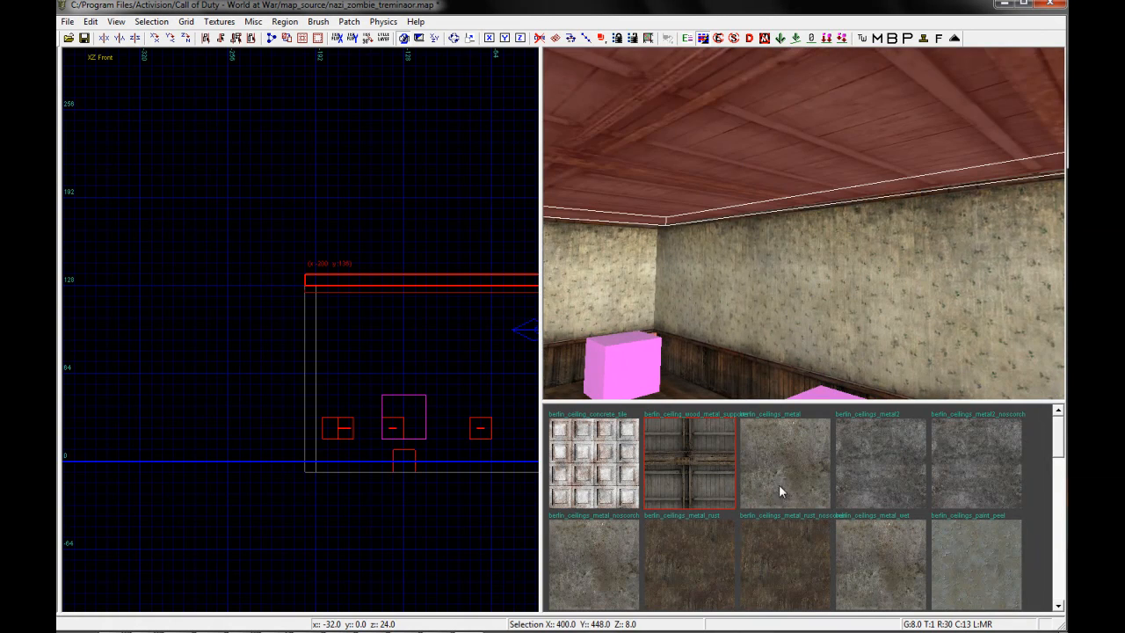
Try the berlin_ceilings_metal2 texture on the ceiling brush
click(870, 447)
key(Escape)
right_drag(835, 272, 791, 263)
shift+click(821, 195)
Apply the berlin rusty metal noscorch ceiling texture to the ceiling brush
click(789, 538)
key(Escape)
mouse_move(818, 303)
right_down()
mouse_move(830, 280)
mouse_move(845, 287)
mouse_move(848, 251)
mouse_move(797, 280)
mouse_move(842, 253)
mouse_move(834, 277)
mouse_move(752, 288)
mouse_move(794, 262)
right_up()
shift+click(741, 232)
In the top view, enlarge the ceiling brush over the room's walls to 408 by 456 units
key(ctrl+Tab)
scroll(325, 332, down, 5)
key(ctrl+Tab)
scroll(296, 221, up, 4)
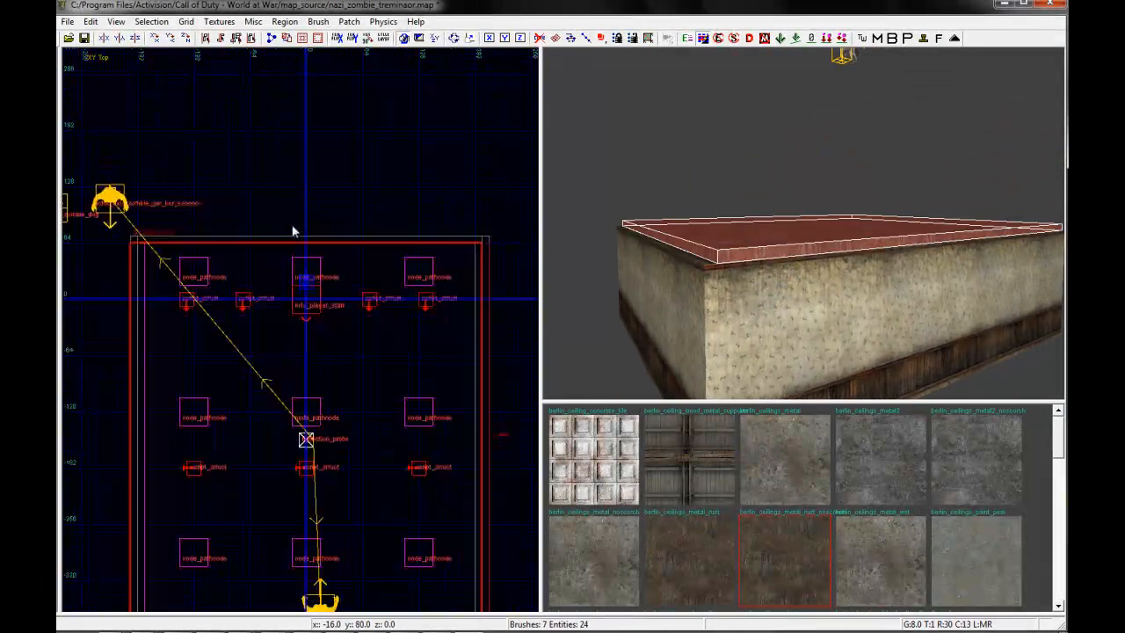
right_drag(322, 235, 356, 254)
key(Escape)
shift+click(818, 249)
right_drag(368, 376, 326, 507)
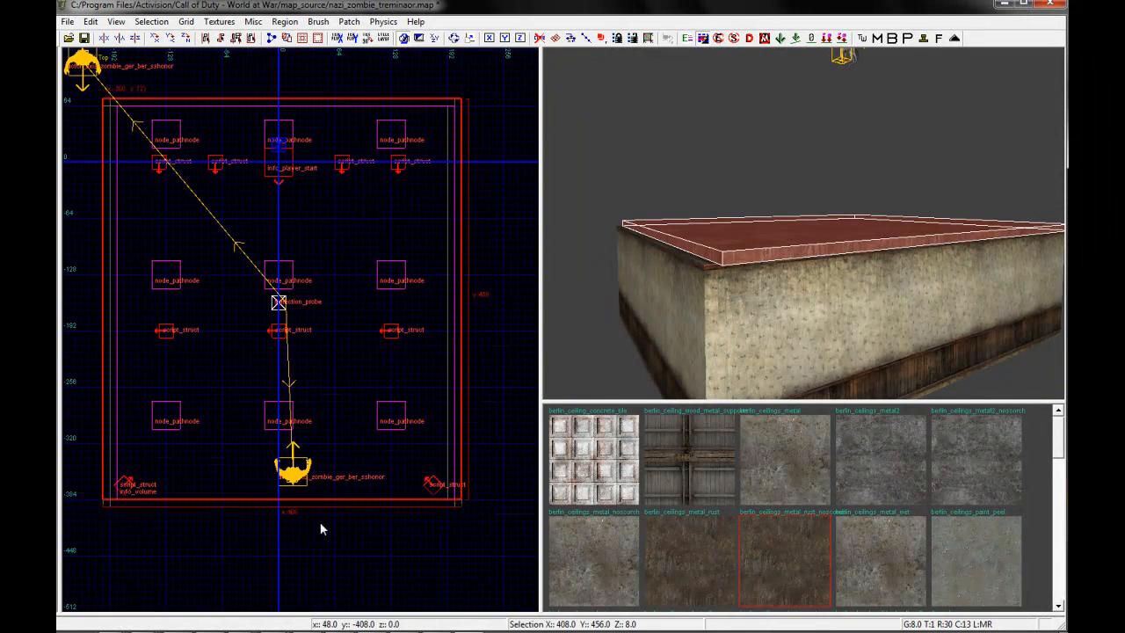
Adjust the ceiling brush to 400 by 464 units so its edges match the room's outer walls
key(Escape)
right_drag(775, 316, 867, 163)
shift+click(918, 117)
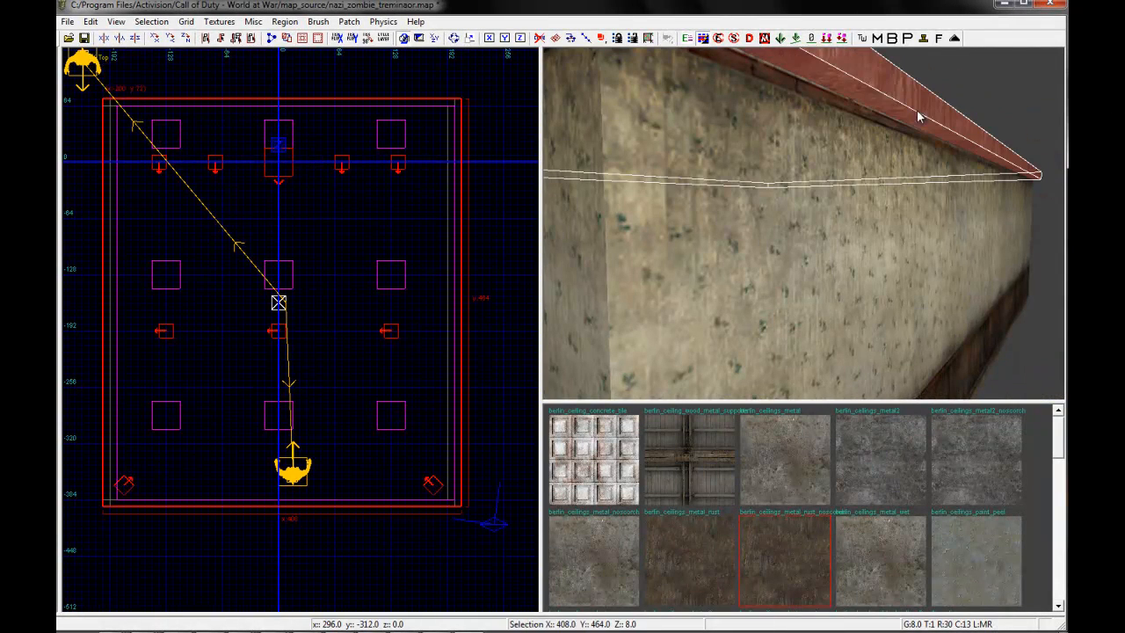
drag(485, 261, 480, 261)
Duplicate the room's walls, ceiling and floor, and place the copy diagonally offset from the original in the top view
key(Escape)
mouse_move(881, 179)
right_down()
mouse_move(873, 185)
mouse_move(892, 174)
mouse_move(871, 188)
mouse_move(906, 208)
mouse_move(886, 188)
right_up()
shift+click(757, 257)
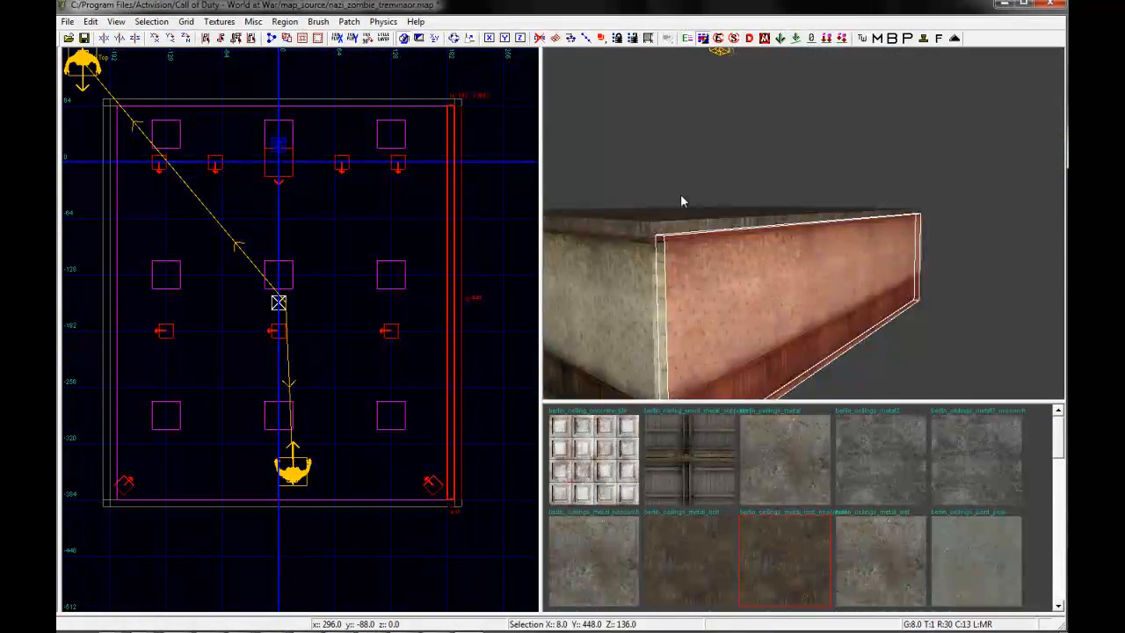
shift+click(657, 224)
shift+click(619, 285)
mouse_move(700, 287)
right_down()
mouse_move(855, 202)
mouse_move(821, 252)
right_up()
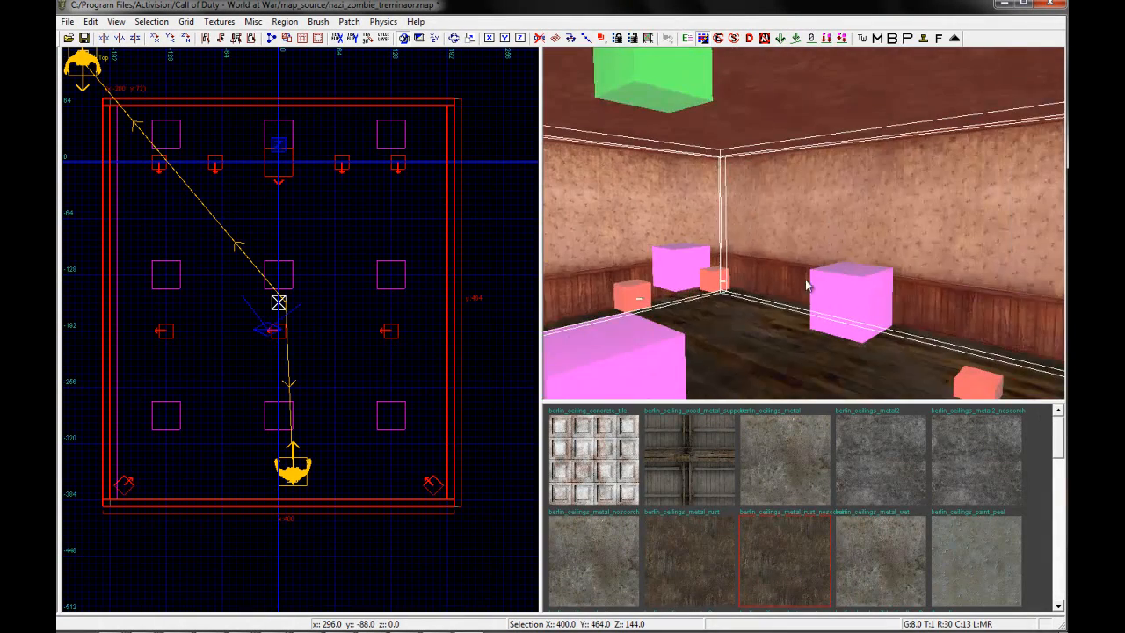
scroll(295, 299, down, 4)
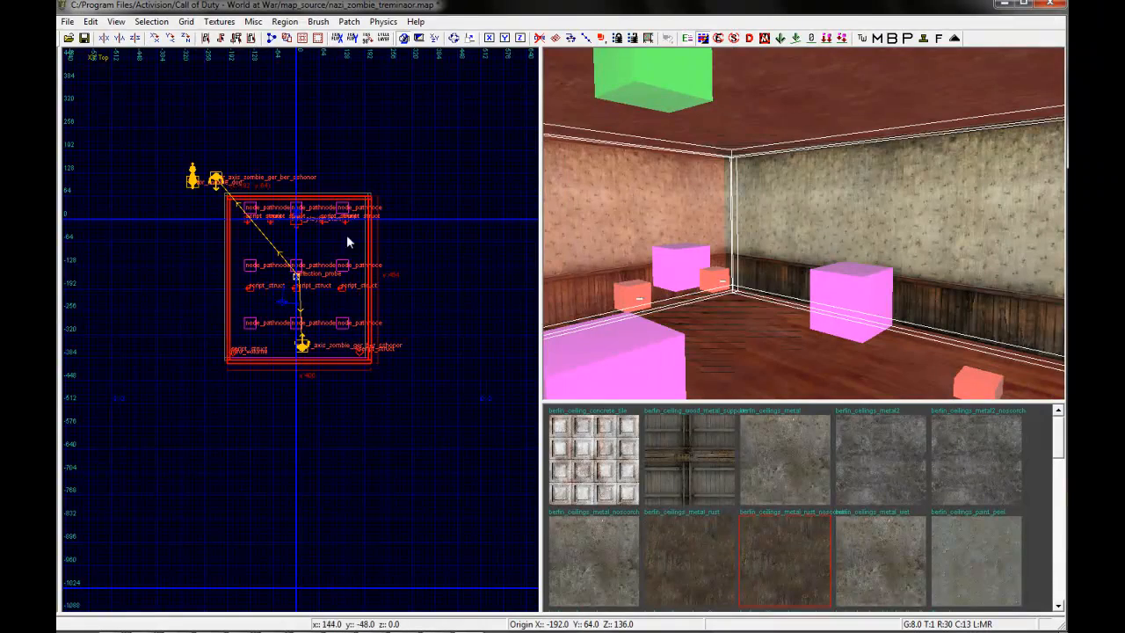
scroll(359, 197, up, 3)
mouse_move(354, 208)
mouse_down()
mouse_move(357, 427)
mouse_move(371, 528)
mouse_move(536, 293)
mouse_up()
mouse_move(776, 263)
right_down()
mouse_move(782, 226)
mouse_move(768, 238)
right_up()
key(Escape)
mouse_move(784, 631)
click(468, 628)
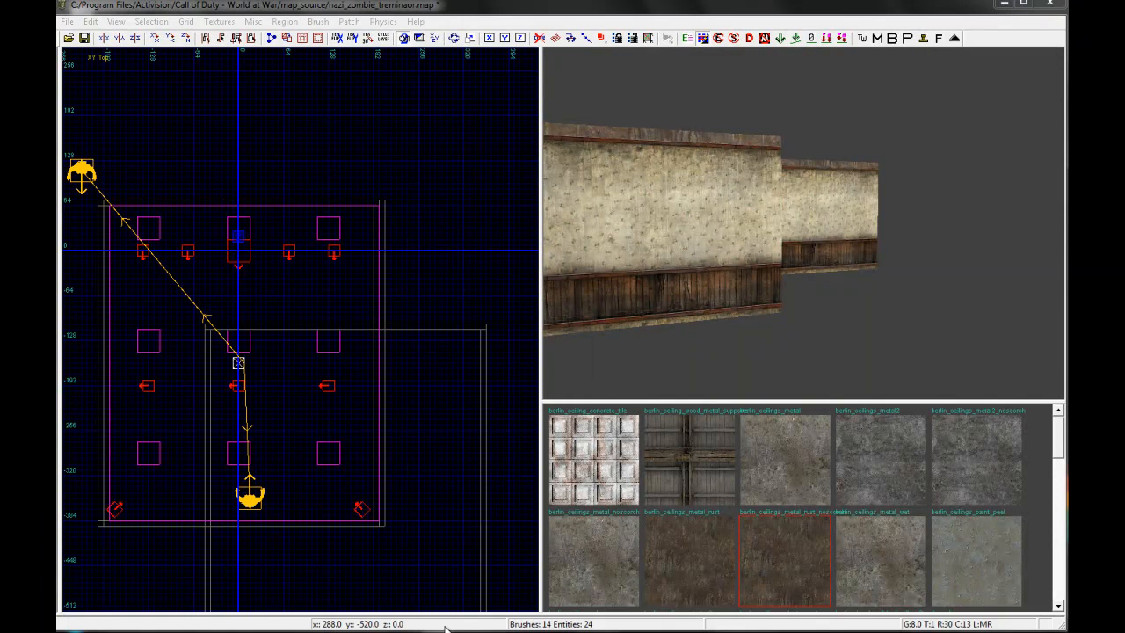
click(988, 596)
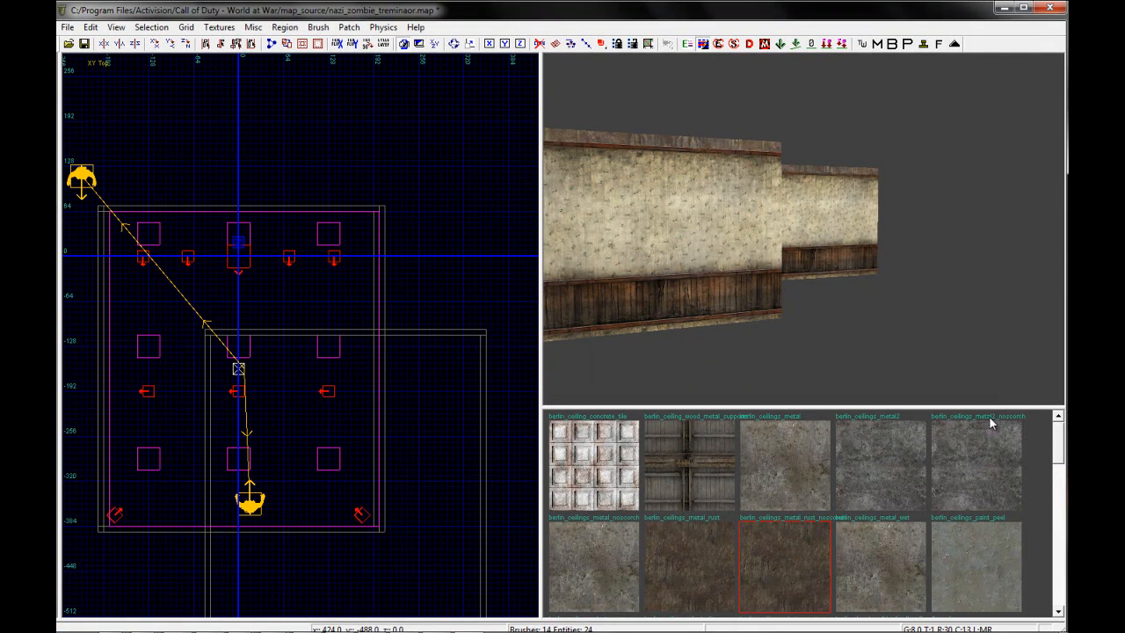
Undo the diagonal duplicate of the room and clear the selection
right_drag(866, 210, 857, 227)
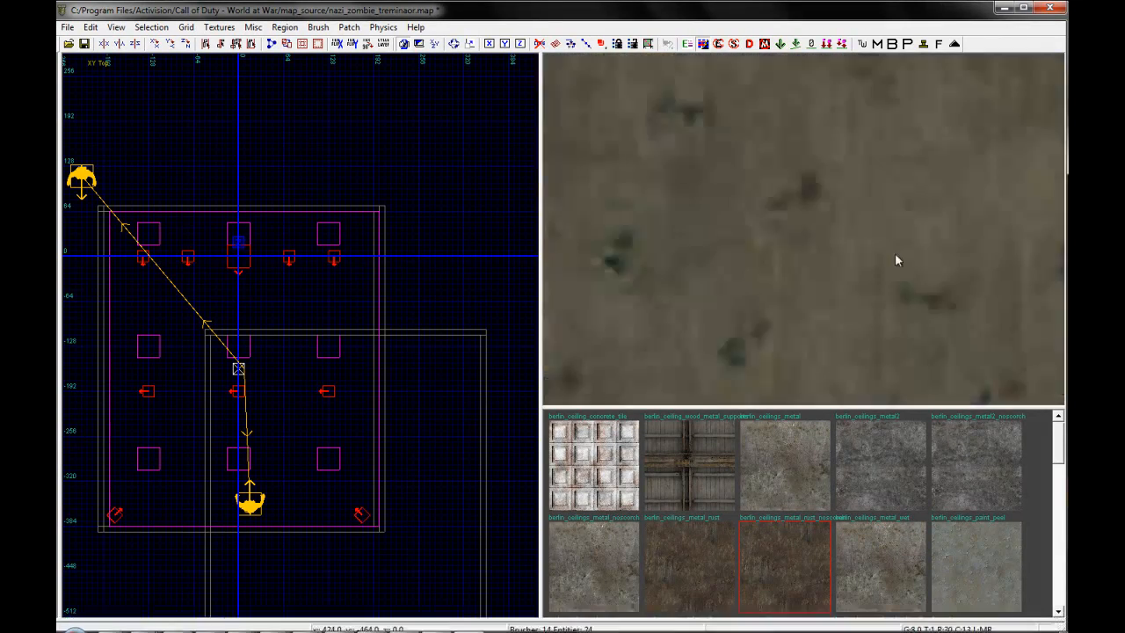
mouse_move(894, 253)
right_down()
mouse_move(882, 265)
mouse_move(879, 210)
mouse_move(880, 239)
mouse_move(881, 218)
mouse_move(865, 238)
mouse_move(623, 305)
right_up()
key(ctrl+z)
key(Escape)
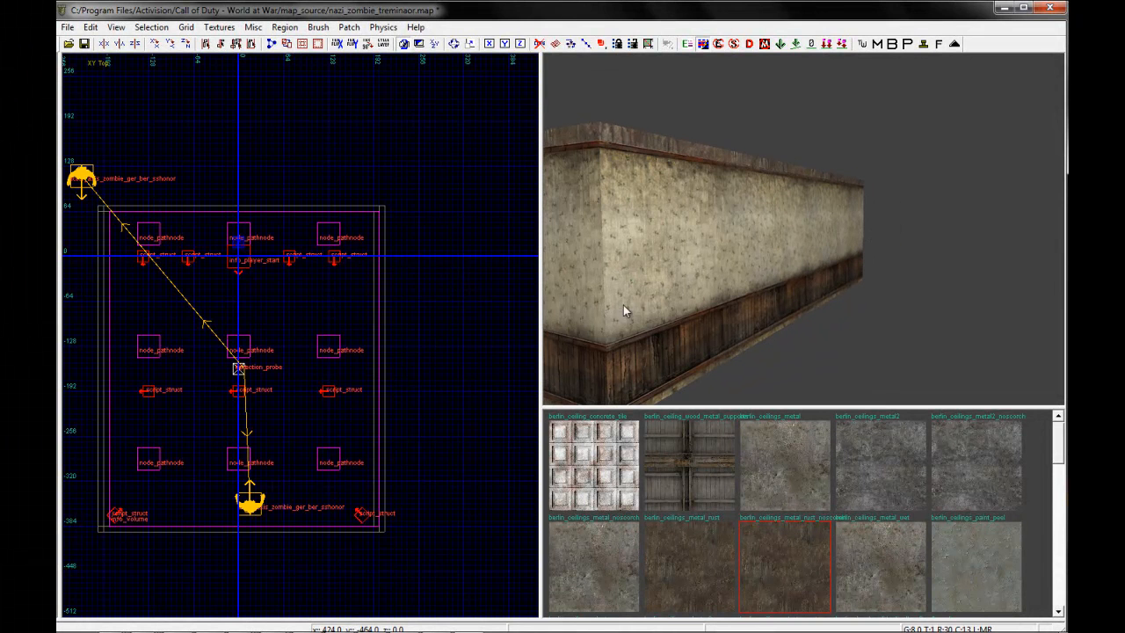
In the top view, draw a wall brush 120 by 8 units extending west from the room's southwest corner, aligned with its south wall
shift+click(692, 207)
right_drag(182, 530, 235, 395)
key(Escape)
scroll(241, 321, up, 1)
scroll(241, 321, up, 1)
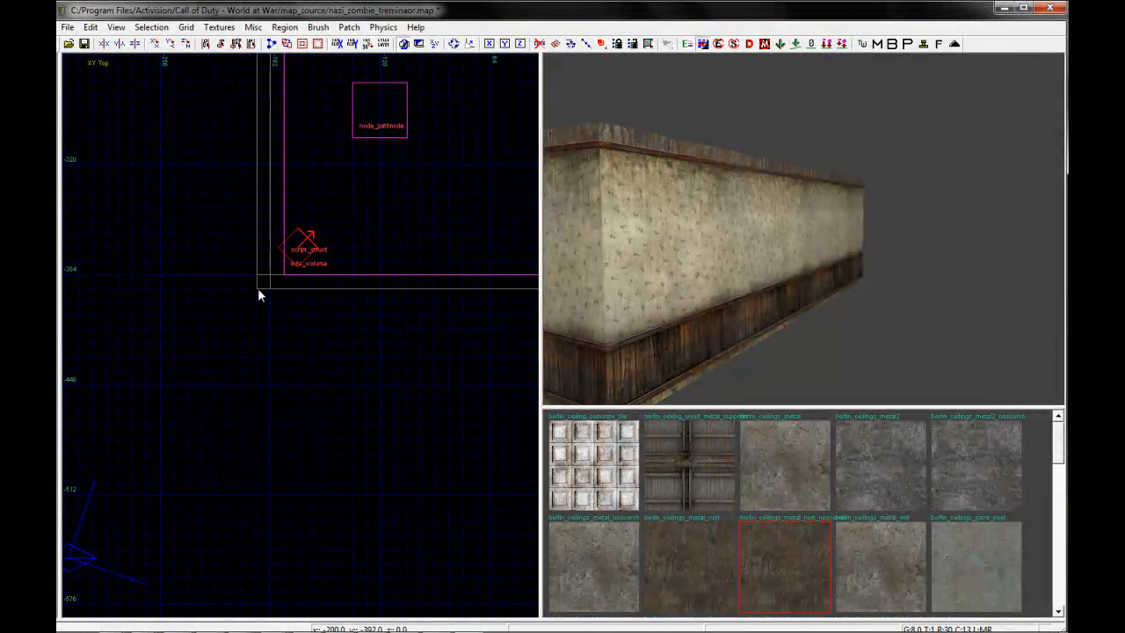
mouse_move(257, 287)
mouse_down()
mouse_move(187, 320)
mouse_move(172, 289)
mouse_up()
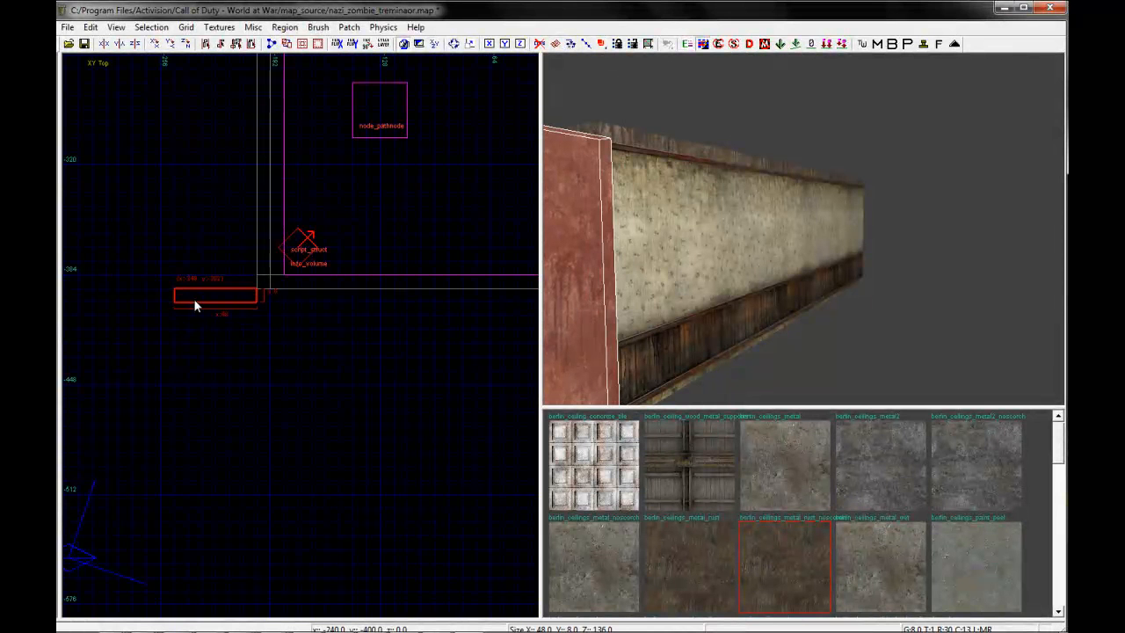
scroll(199, 286, down, 1)
drag(251, 259, 183, 260)
right_drag(228, 329, 227, 326)
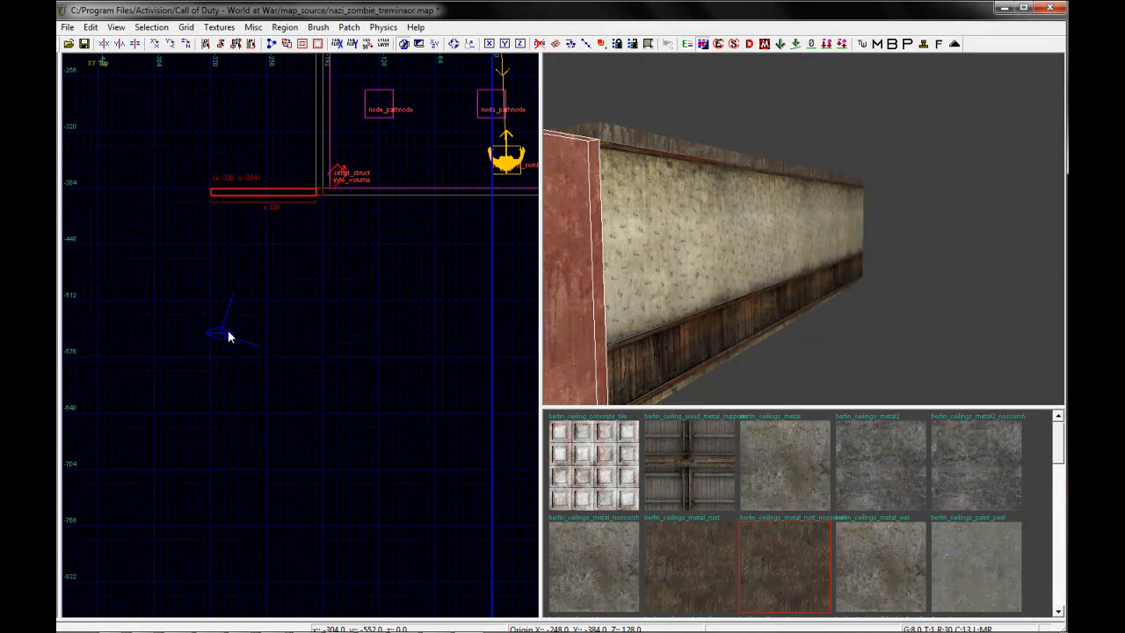
mouse_move(261, 230)
right_down()
mouse_move(203, 216)
mouse_move(123, 244)
right_up()
Duplicate the west extension wall and place the copy at the room's southeast corner, extending east
scroll(260, 232, down, 4)
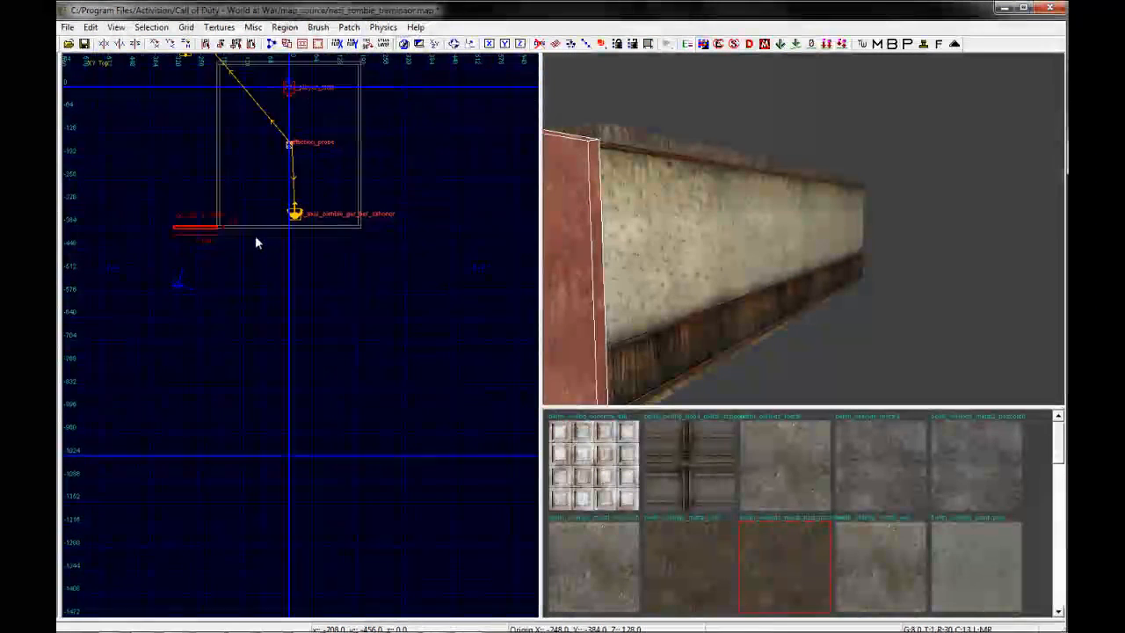
scroll(250, 236, up, 3)
key(space)
mouse_move(183, 225)
mouse_down()
mouse_move(400, 250)
mouse_move(415, 222)
mouse_up()
right_drag(161, 269, 100, 269)
mouse_move(128, 221)
mouse_down()
mouse_move(432, 239)
mouse_move(458, 217)
mouse_up()
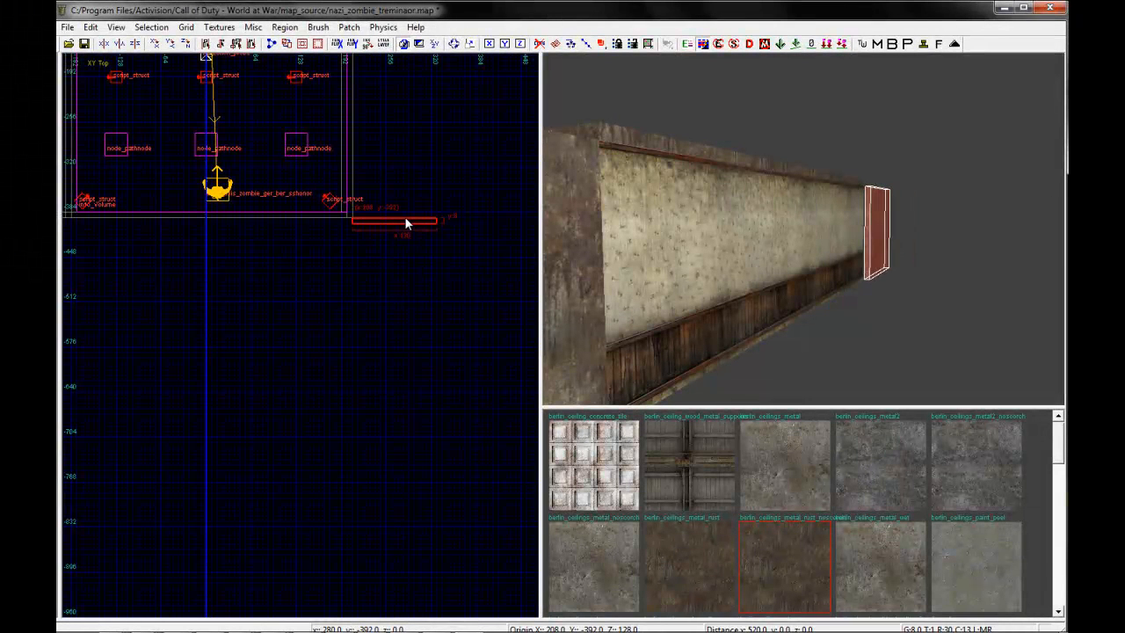
key(Escape)
Check how both extension walls line up with the room's south wall in the top view
scroll(409, 223, up, 2)
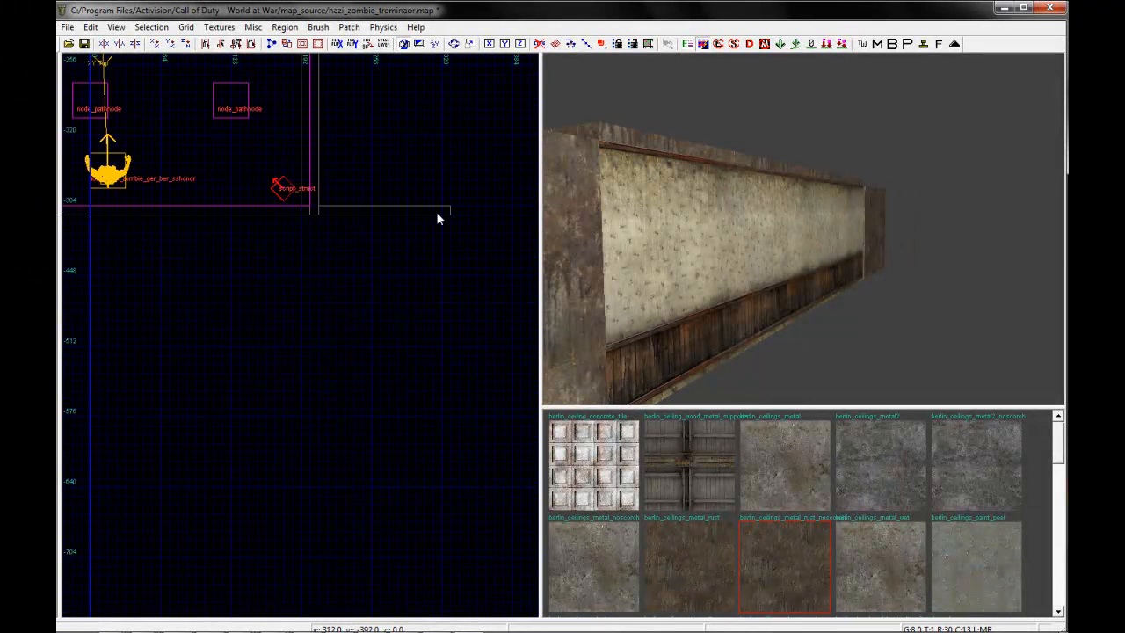
right_drag(250, 210, 240, 210)
scroll(251, 211, down, 2)
scroll(340, 212, up, 2)
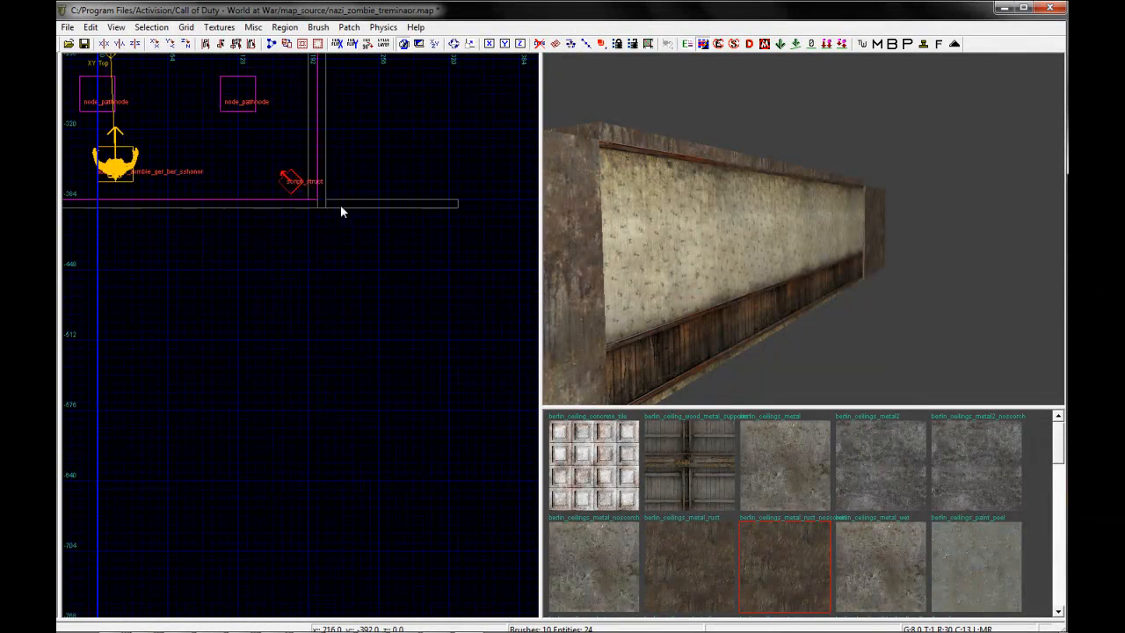
shift+click(546, 262)
scroll(138, 254, down, 2)
right_drag(138, 255, 152, 250)
key(Escape)
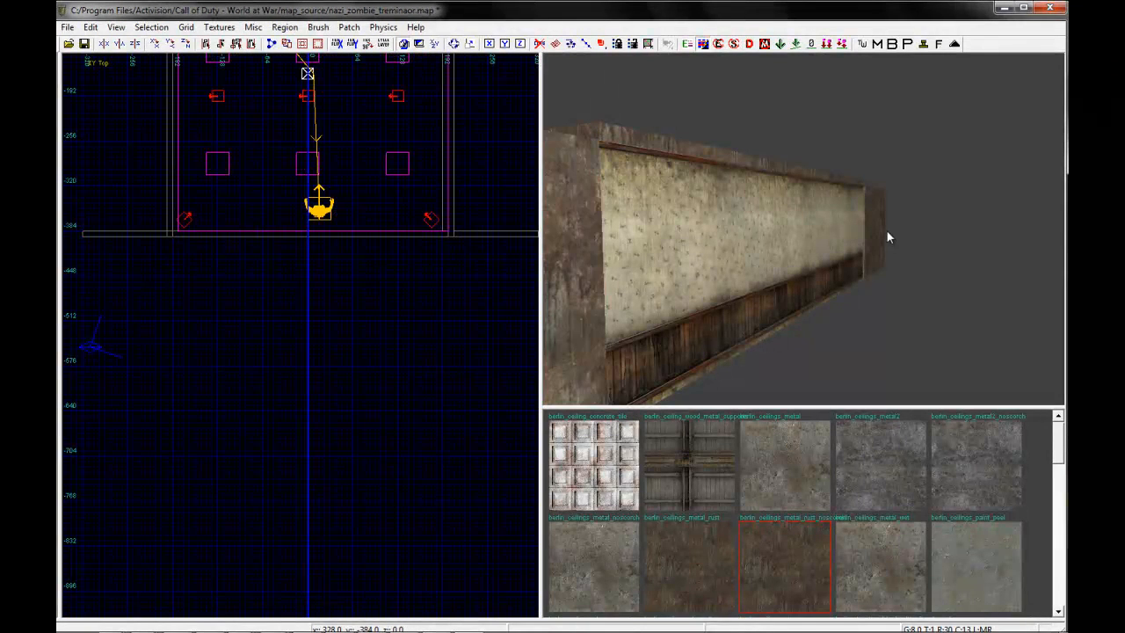
Draw an east side wall brush 8 by 248 units running south from the outer end of the east extension wall
right_drag(306, 325, 225, 320)
key(Escape)
scroll(407, 265, up, 3)
mouse_move(494, 201)
mouse_down()
mouse_move(512, 417)
mouse_move(502, 423)
mouse_up()
scroll(502, 422, down, 3)
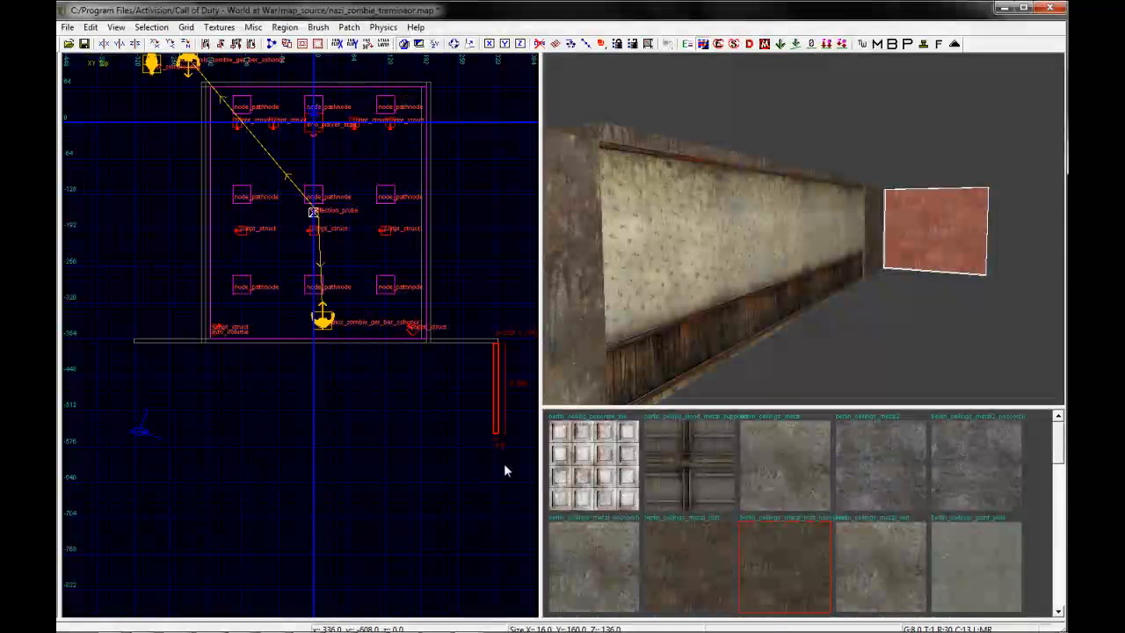
right_drag(506, 520, 483, 348)
mouse_move(473, 292)
mouse_down()
mouse_move(470, 369)
mouse_move(467, 340)
mouse_up()
scroll(438, 324, down, 1)
right_drag(438, 324, 440, 417)
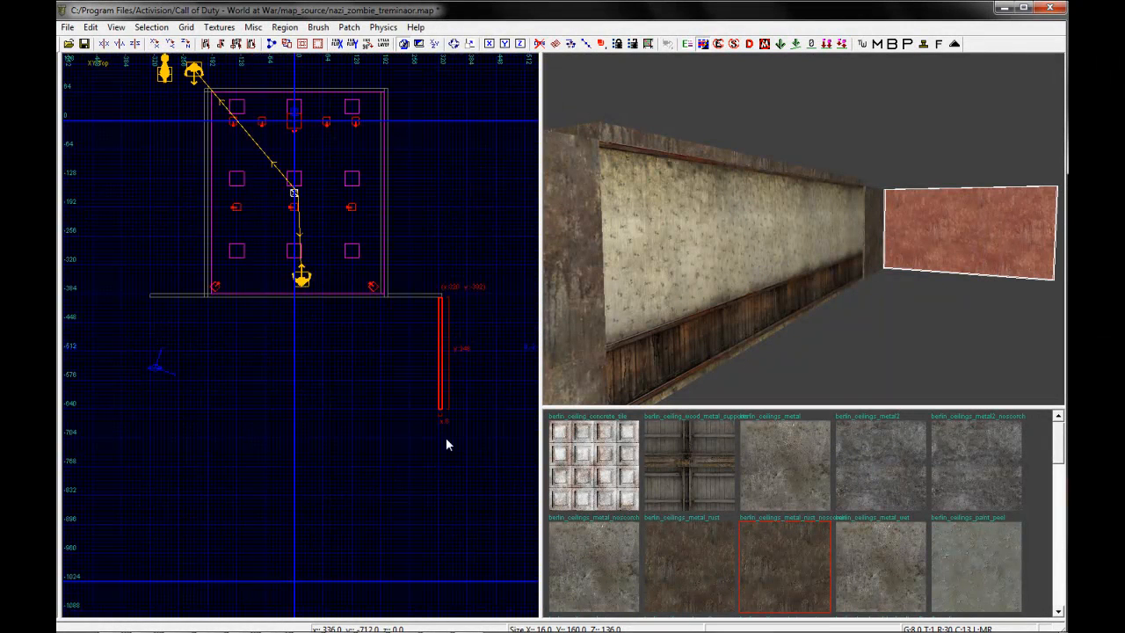
scroll(444, 316, up, 4)
drag(441, 310, 187, 283)
right_drag(187, 283, 393, 262)
scroll(316, 273, down, 3)
mouse_move(341, 264)
mouse_down()
mouse_move(246, 282)
mouse_move(124, 282)
mouse_move(117, 297)
mouse_up()
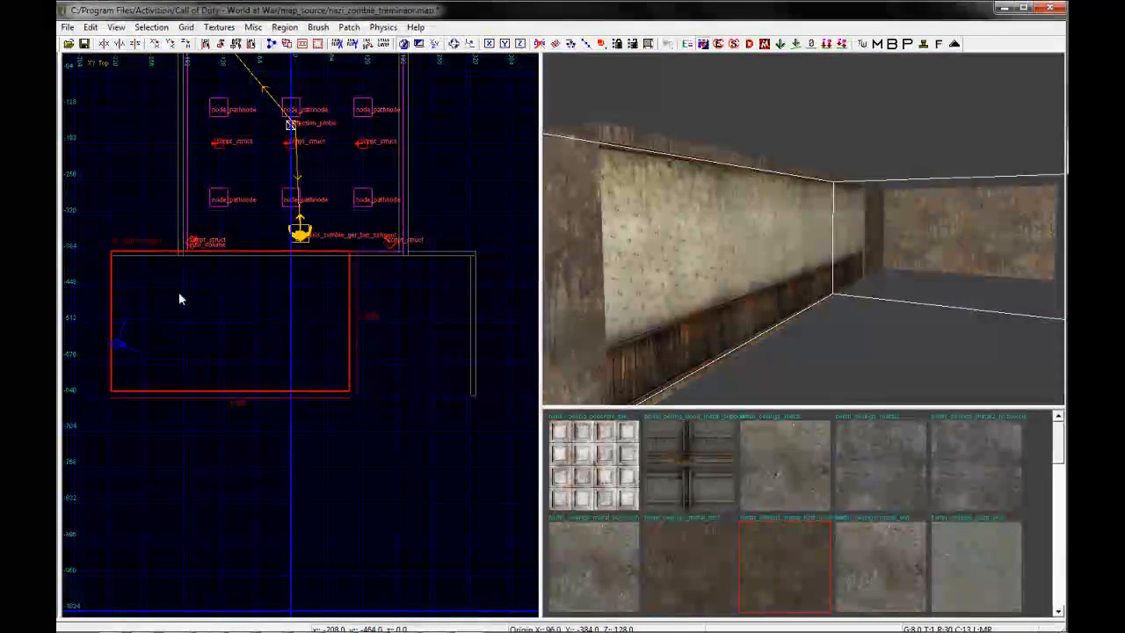
drag(389, 308, 141, 310)
right_drag(142, 310, 264, 255)
Draw a west side wall brush 8 by 240 units running south from the outer end of the west extension wall
scroll(225, 272, up, 2)
mouse_move(304, 243)
mouse_down()
mouse_move(404, 244)
mouse_move(410, 260)
mouse_move(301, 268)
mouse_move(447, 281)
mouse_move(154, 268)
mouse_up()
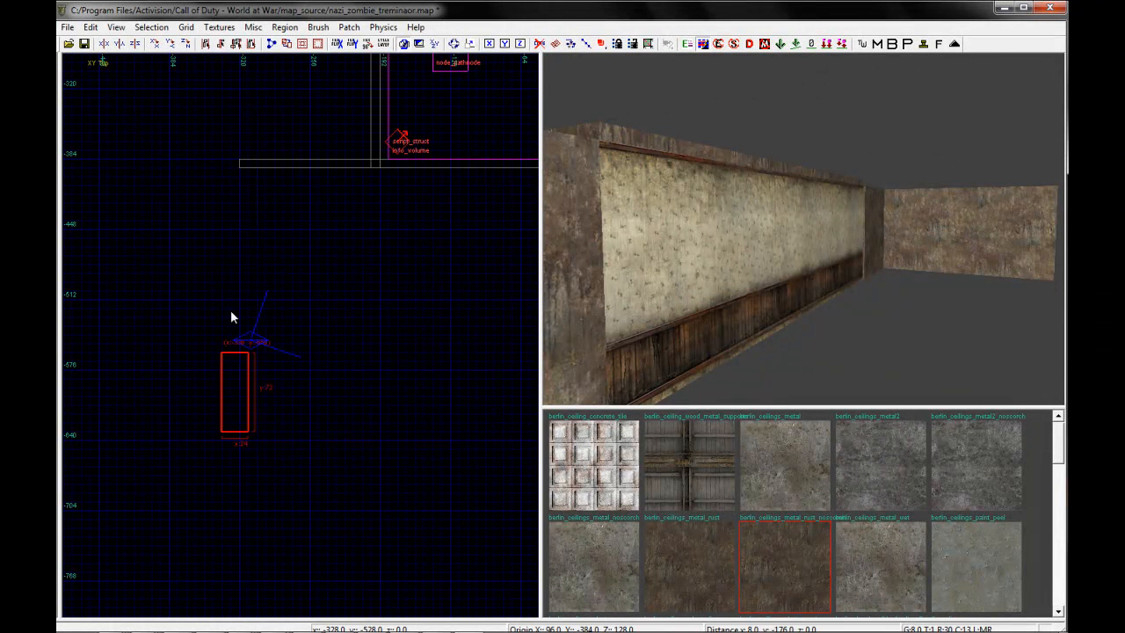
drag(246, 119, 250, 125)
mouse_move(222, 189)
mouse_down()
mouse_move(326, 201)
mouse_move(402, 231)
mouse_move(254, 191)
mouse_move(243, 201)
mouse_up()
scroll(321, 408, down, 5)
key(Escape)
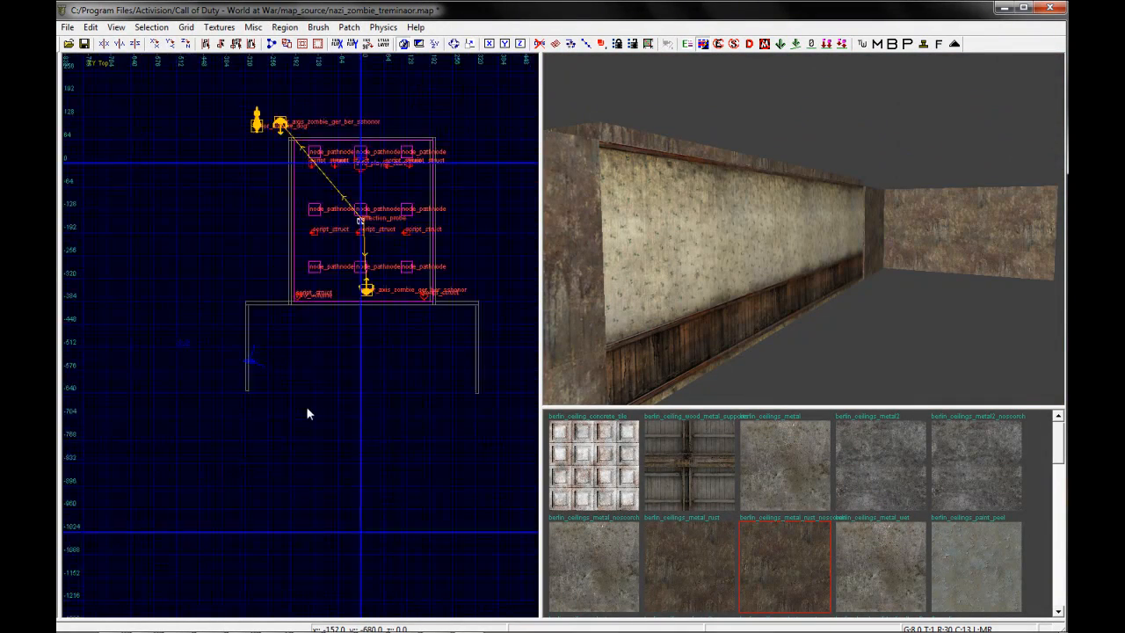
Lengthen the west side wall southward until its end lines up with the east side wall
scroll(247, 400, up, 4)
right_drag(795, 285, 798, 258)
shift+click(780, 218)
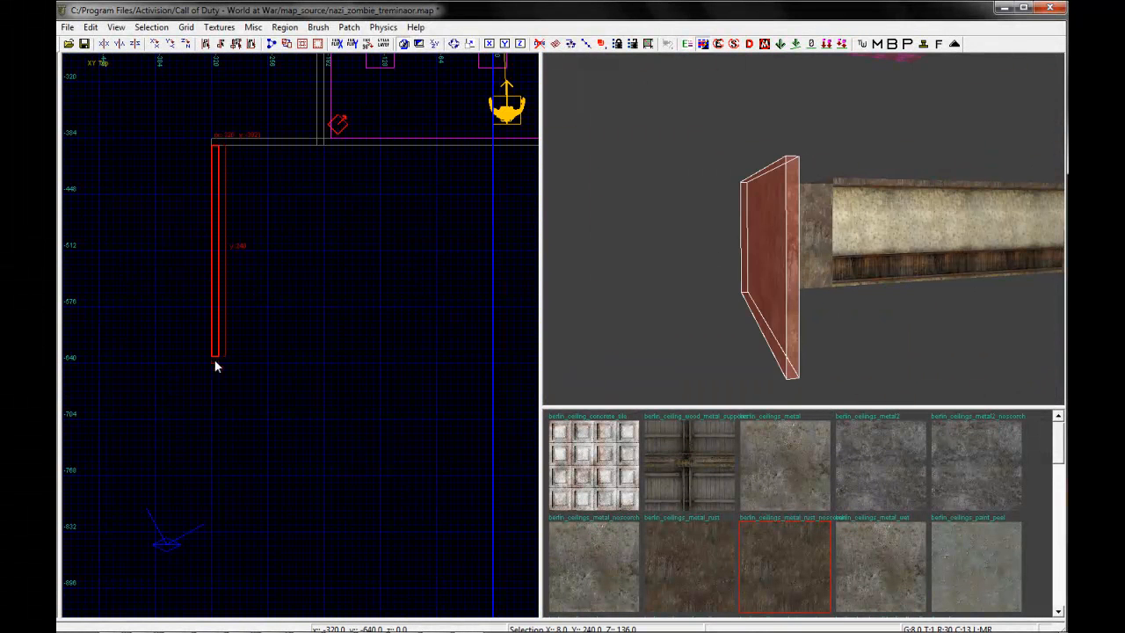
drag(218, 367, 211, 381)
key(Escape)
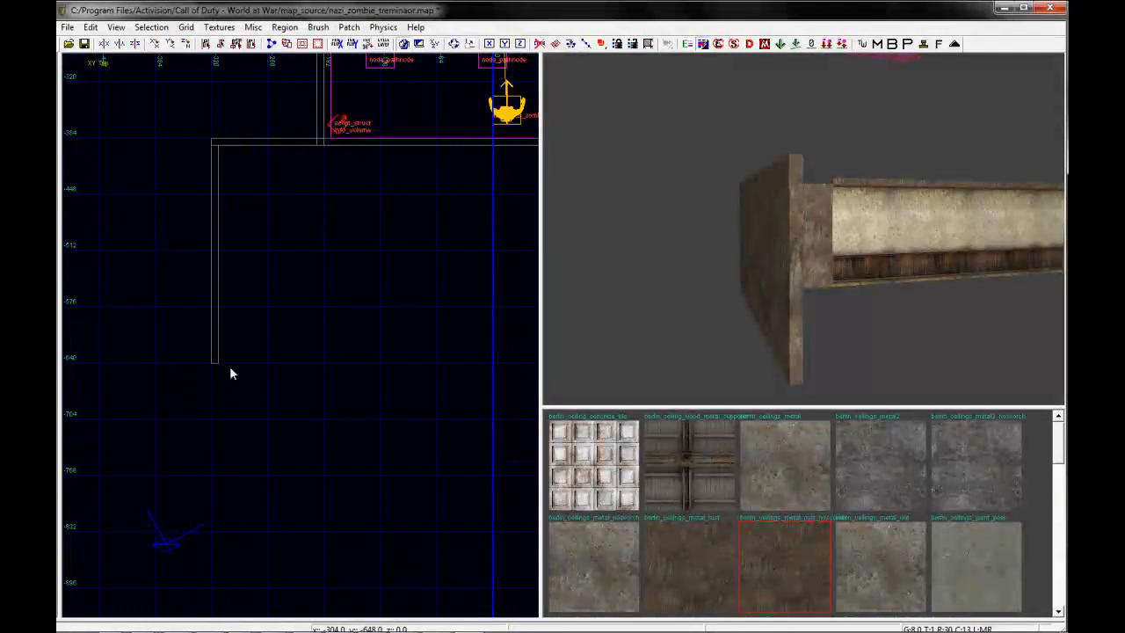
Draw a south wall brush 632 by 8 units between the ends of the two side walls to close the second room
scroll(217, 358, up, 1)
mouse_move(216, 357)
mouse_down()
mouse_move(349, 363)
mouse_move(459, 347)
mouse_up()
scroll(394, 367, down, 1)
right_drag(528, 345, 376, 363)
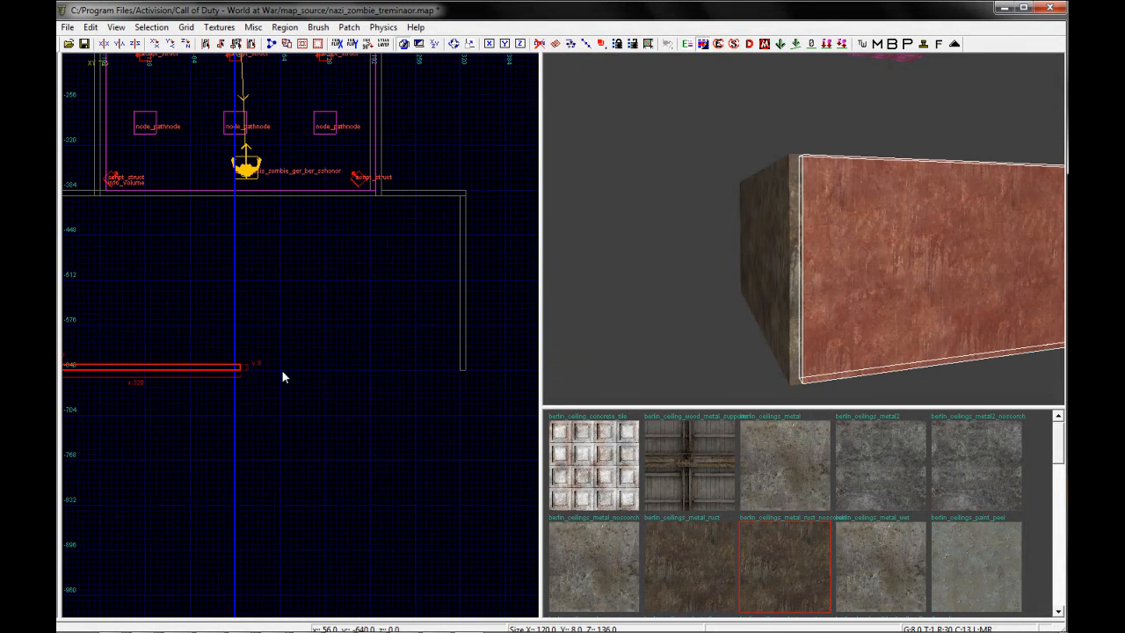
key(Escape)
Select the first room's ceiling to reuse its height, and draw a new ceiling brush across the second room
right_drag(854, 237, 853, 239)
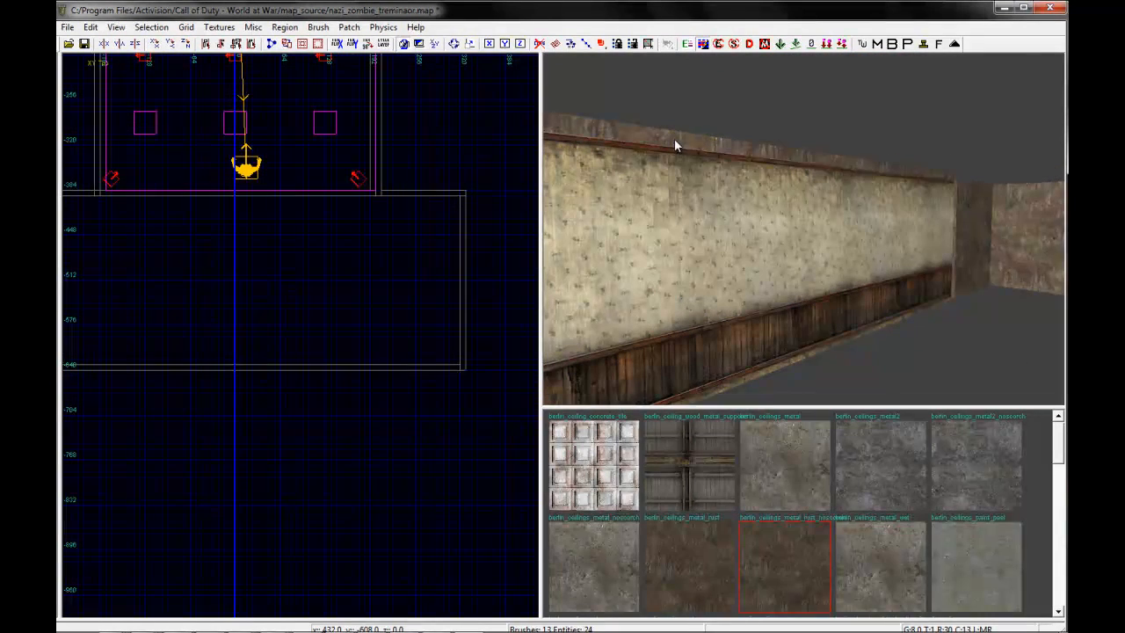
shift+click(595, 162)
scroll(318, 271, down, 1)
right_drag(793, 230, 792, 229)
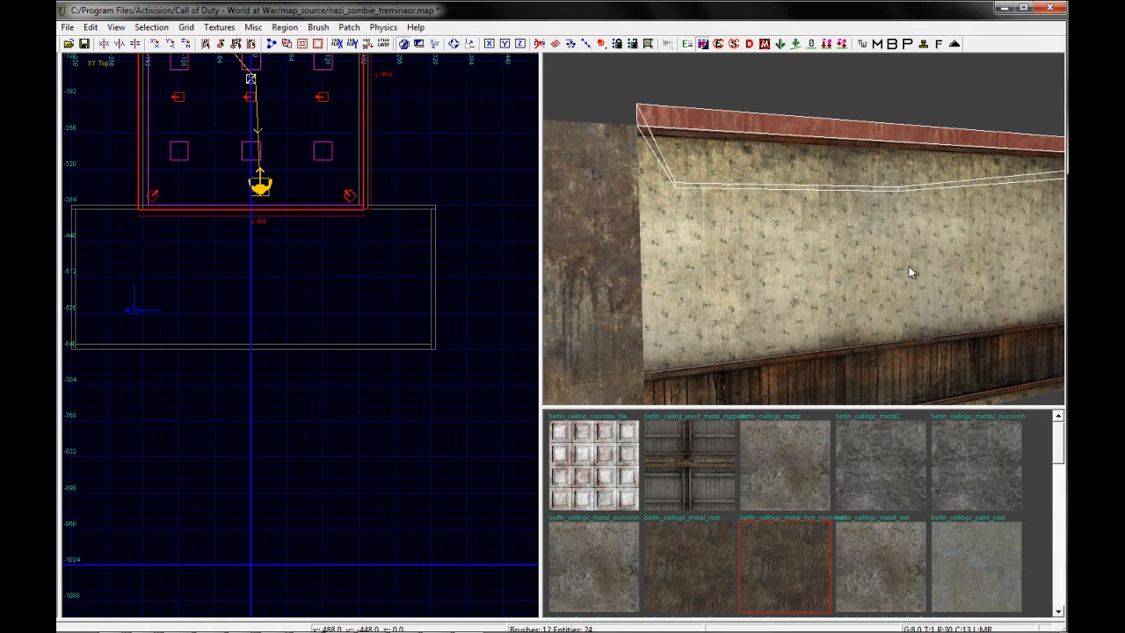
right_drag(882, 247, 882, 248)
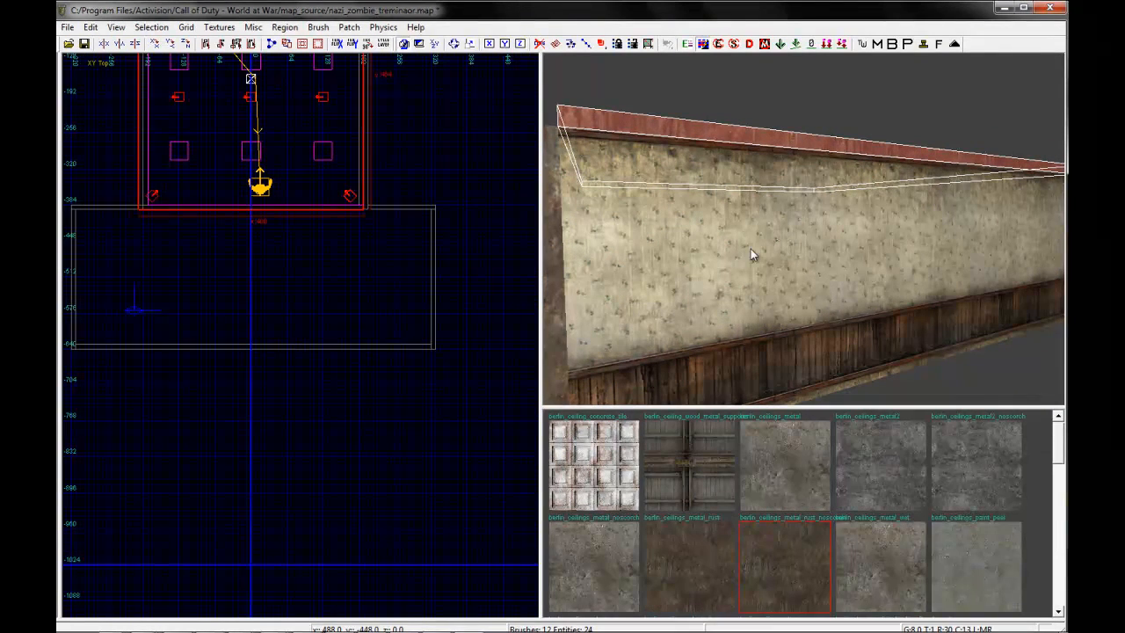
right_drag(361, 291, 361, 291)
key(Escape)
scroll(263, 315, up, 2)
scroll(194, 288, down, 2)
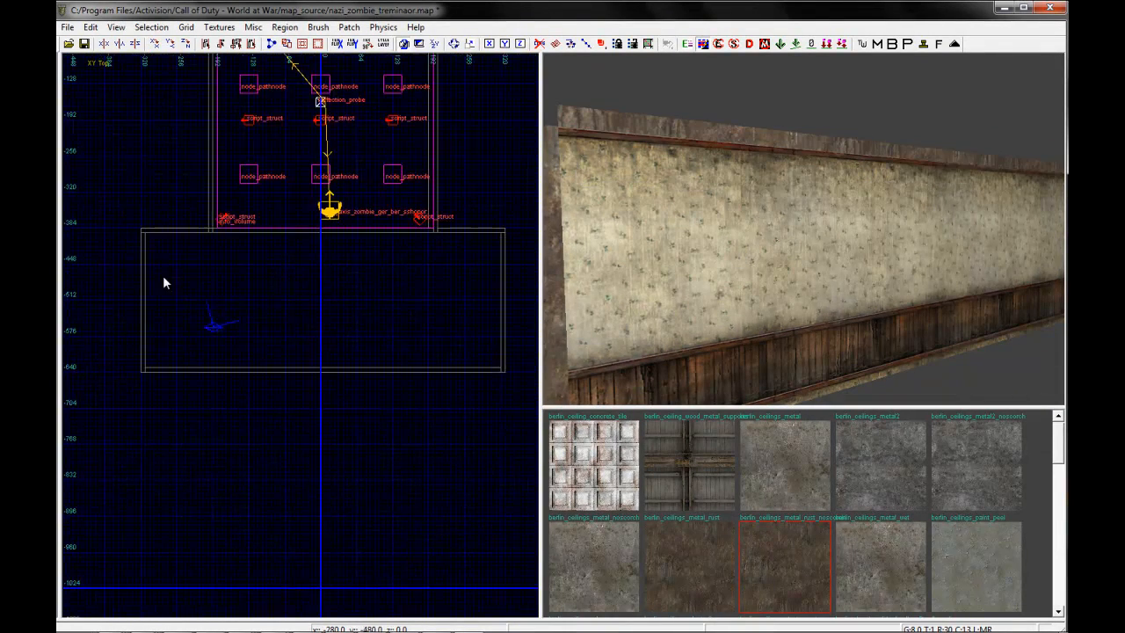
mouse_move(144, 231)
mouse_down()
mouse_move(228, 285)
mouse_move(376, 343)
mouse_up()
right_drag(807, 296, 804, 288)
Adjust the second room's ceiling brush to 648 by 256 units so its edges match the outer walls
scroll(141, 234, up, 2)
scroll(140, 235, up, 1)
drag(126, 213, 120, 205)
right_drag(185, 363, 188, 310)
drag(187, 489, 192, 537)
right_drag(803, 323, 796, 313)
right_drag(436, 253, 425, 253)
scroll(425, 253, down, 1)
drag(99, 275, 361, 270)
key(Escape)
Pull the east extension wall's outer end and the east side wall inward by 8 units
mouse_move(900, 272)
right_down()
mouse_move(849, 262)
mouse_move(783, 293)
right_up()
shift+click(732, 282)
scroll(178, 157, up, 4)
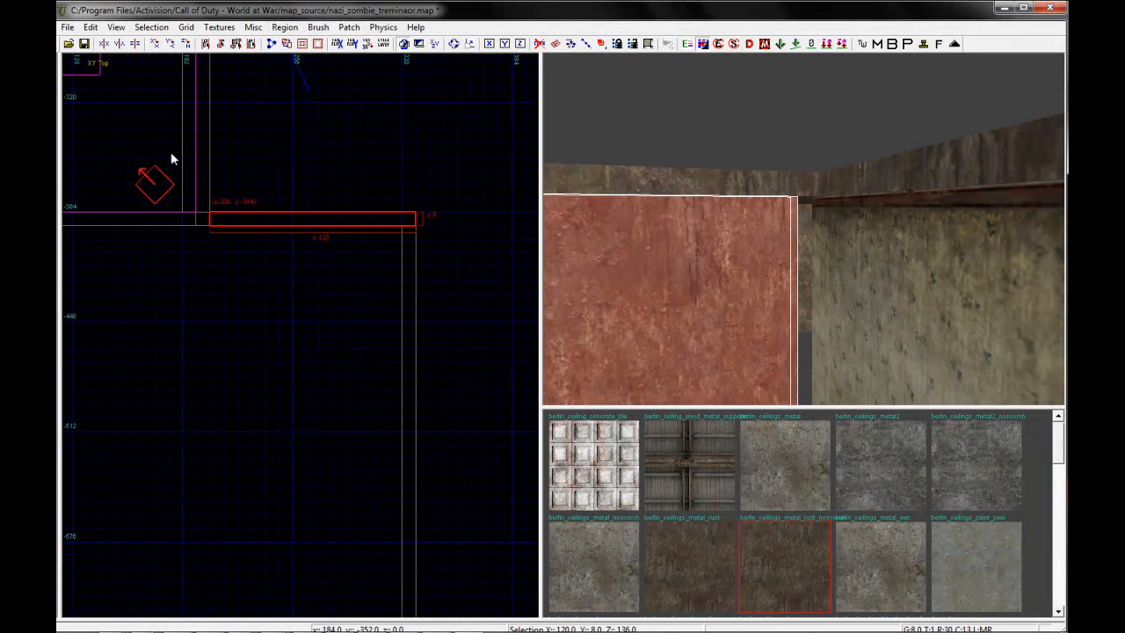
drag(267, 240, 253, 240)
key(Escape)
right_drag(779, 296, 809, 291)
shift+click(808, 290)
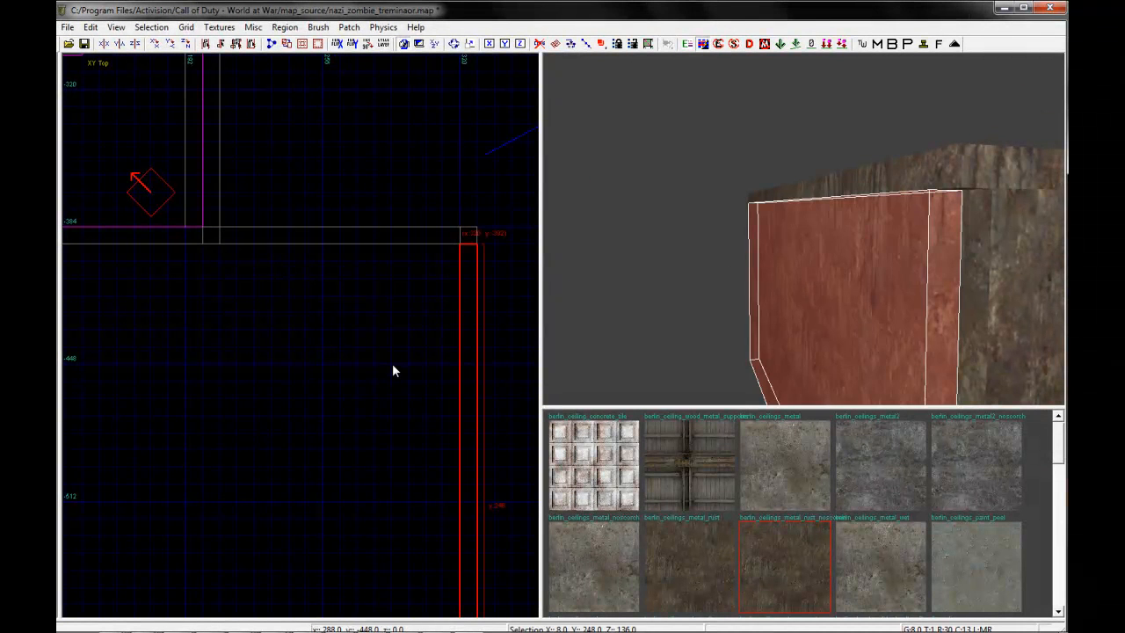
drag(471, 298, 459, 297)
key(Escape)
Shorten the south wall's east end by 8 units and reduce the second room's ceiling width to 640 units
right_drag(785, 264, 785, 265)
shift+click(743, 280)
right_drag(439, 401, 437, 397)
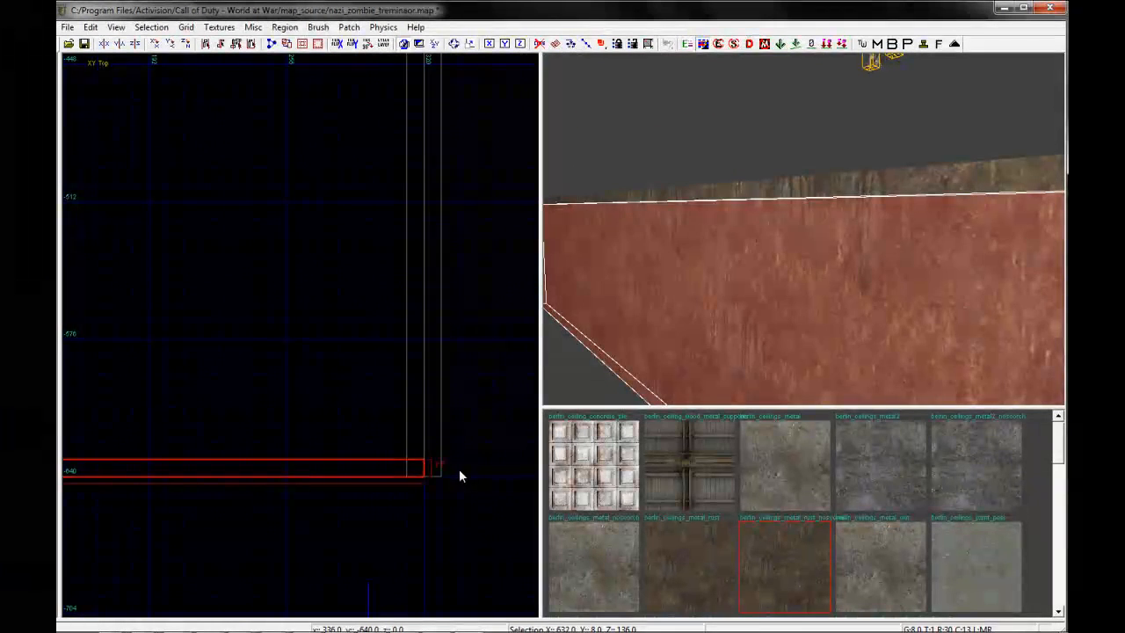
drag(459, 469, 445, 470)
key(Escape)
shift+click(734, 187)
right_drag(543, 361, 525, 365)
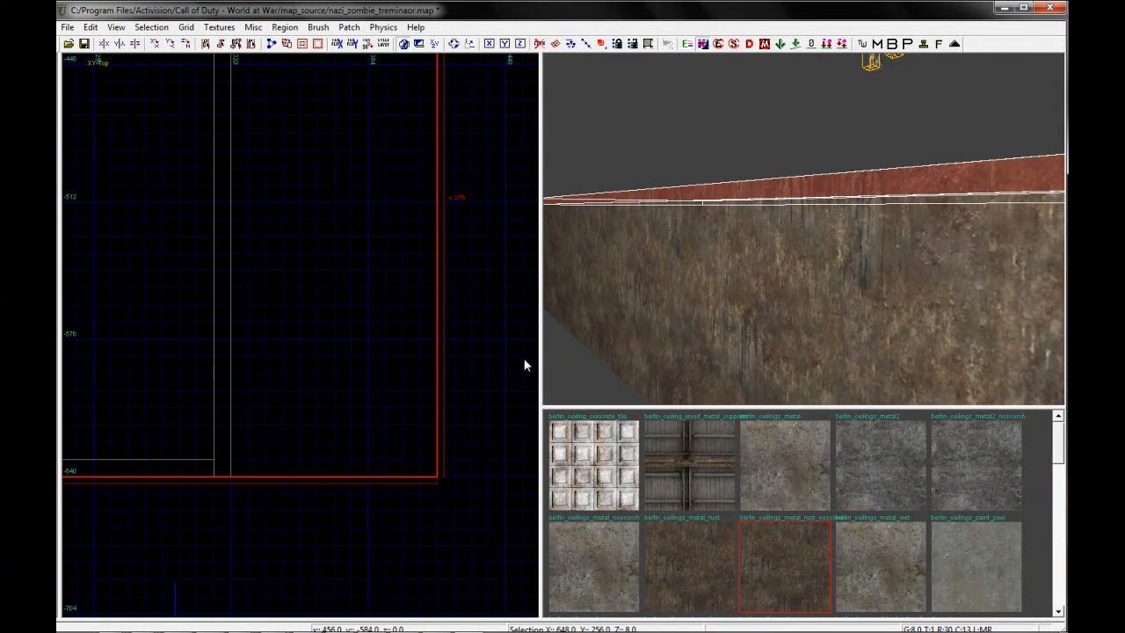
mouse_move(490, 359)
mouse_down()
mouse_move(424, 337)
mouse_move(273, 355)
mouse_up()
key(Escape)
Duplicate the second room's ceiling and move the copy down in the front view to serve as the floor
right_drag(819, 300, 830, 314)
shift+click(750, 114)
scroll(208, 296, down, 2)
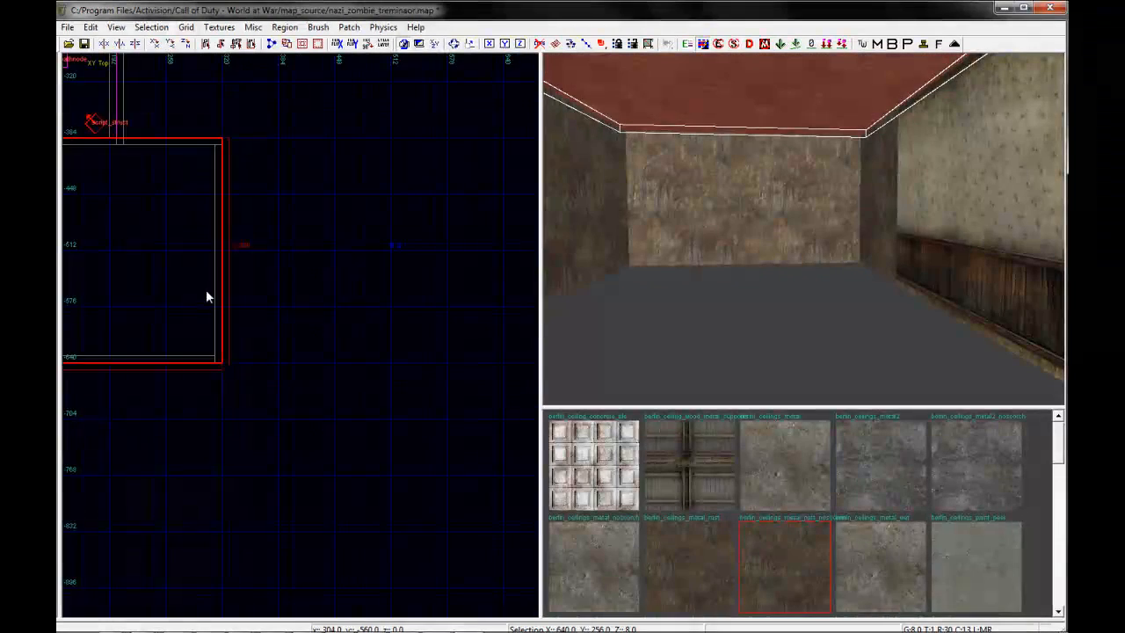
right_drag(208, 290, 219, 287)
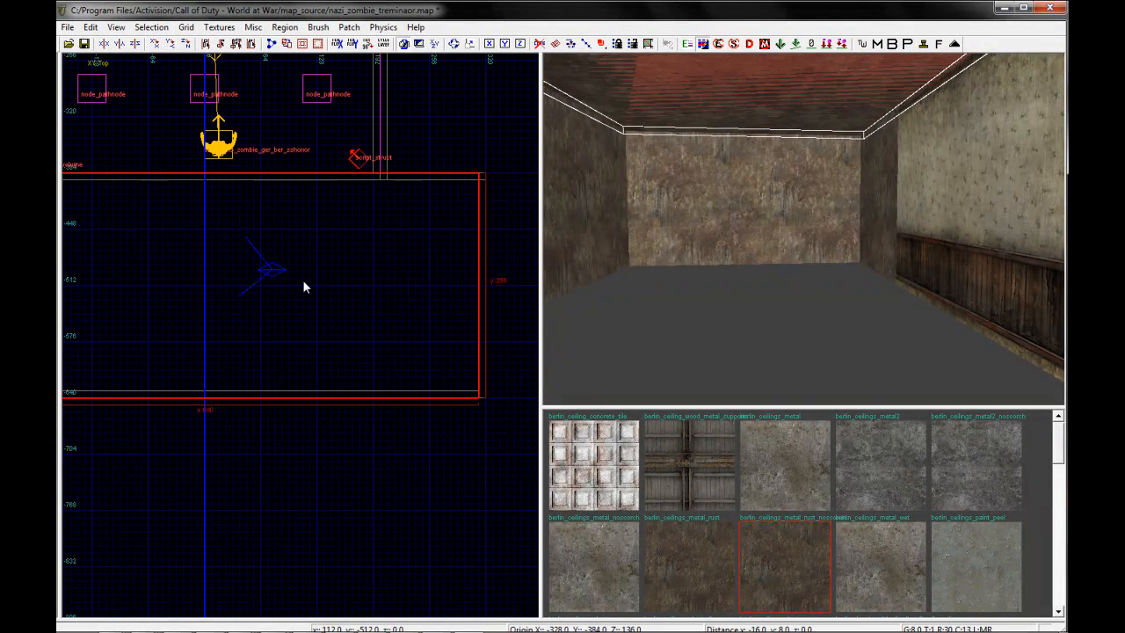
key(ctrl+Tab)
scroll(300, 290, down, 2)
scroll(136, 354, up, 3)
right_drag(135, 349, 165, 323)
drag(153, 256, 161, 404)
right_drag(840, 311, 854, 307)
key(Escape)
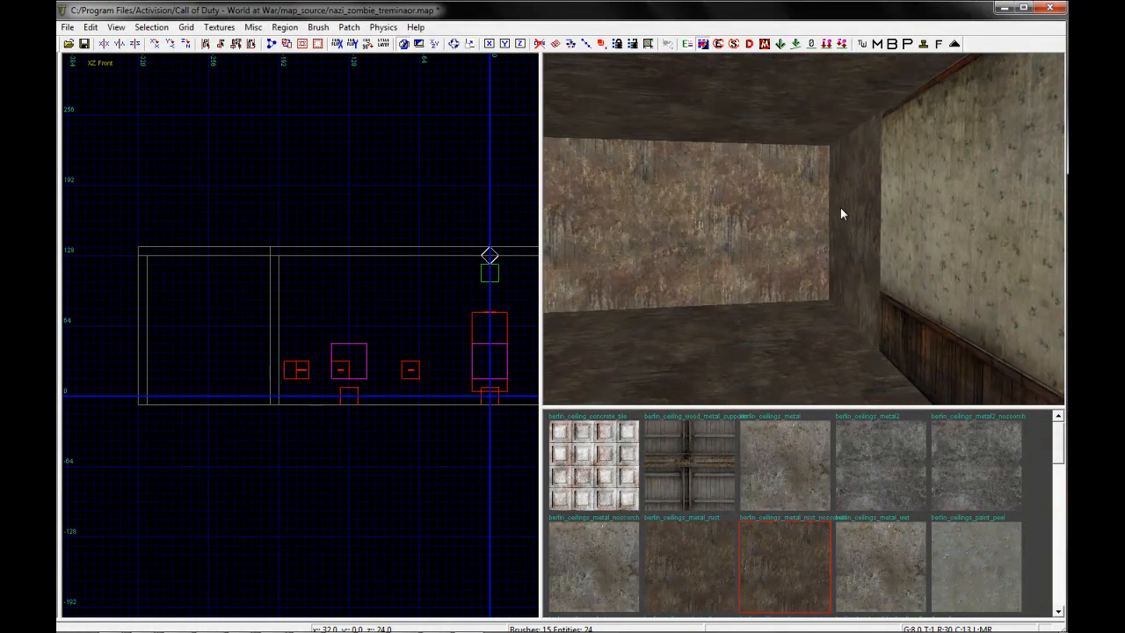
Select the second room's rusty walls and apply the berlin wall plaster wallpaper texture from the textures in use
shift+click(840, 207)
shift+click(760, 196)
key(Escape)
shift+click(849, 203)
shift+click(754, 181)
mouse_move(753, 181)
right_down()
mouse_move(705, 198)
mouse_move(723, 197)
right_up()
shift+click(752, 183)
shift+click(707, 198)
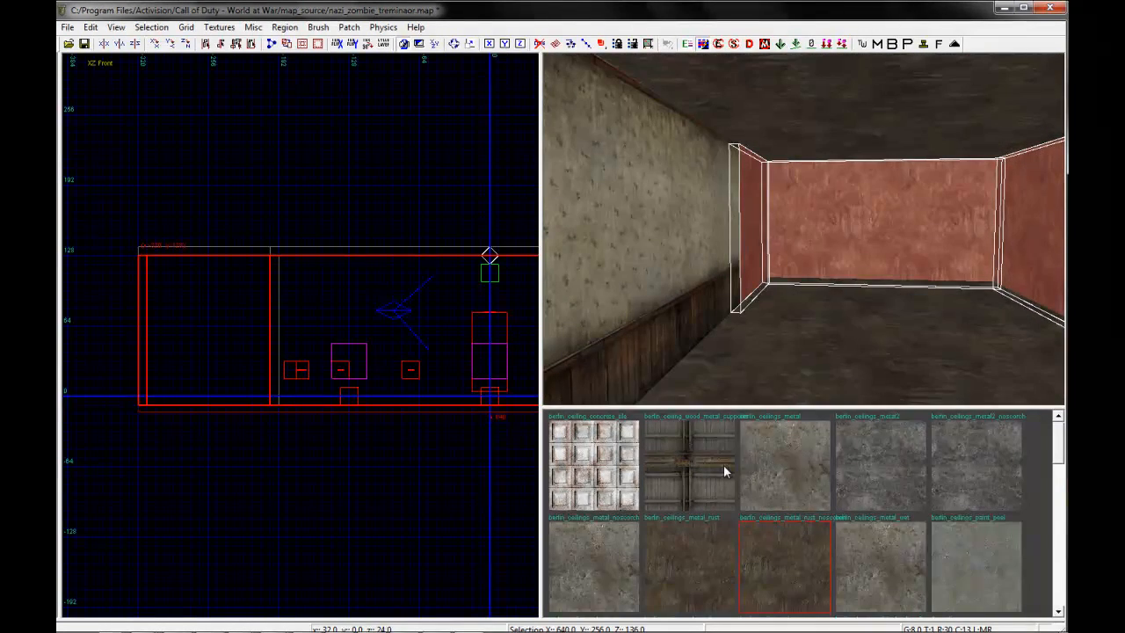
key(u)
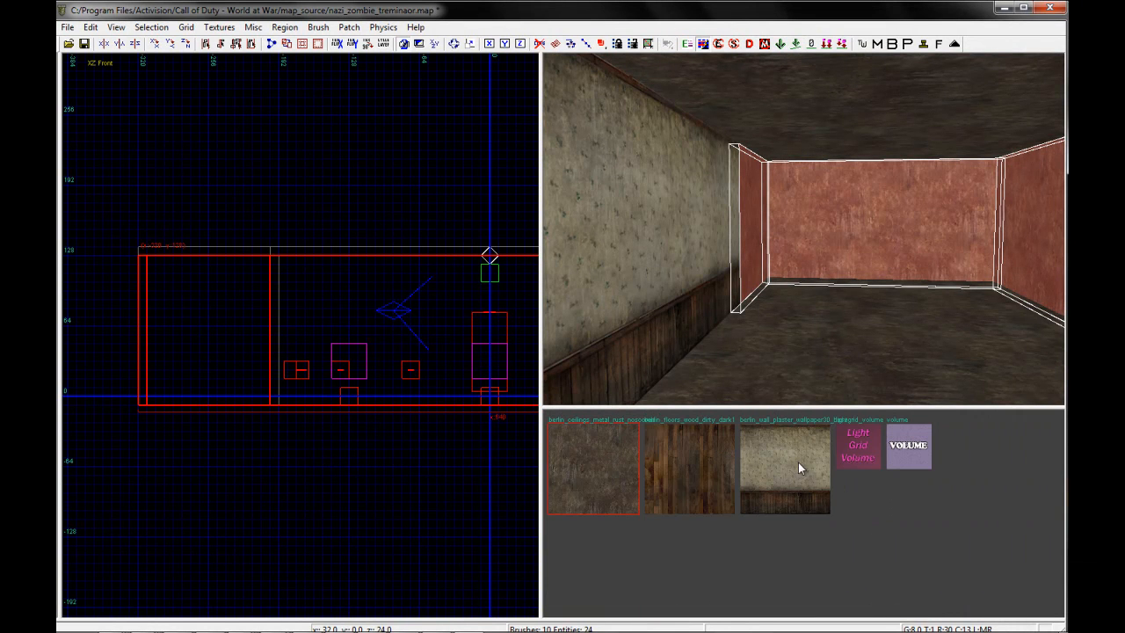
click(772, 466)
key(Escape)
Apply the berlin_floors_wood_dirty_dark1 texture to the second room's floor
mouse_move(798, 349)
right_down()
mouse_move(820, 340)
mouse_move(818, 349)
mouse_move(803, 339)
right_up()
shift+click(803, 339)
click(704, 437)
key(Escape)
right_drag(719, 369, 779, 166)
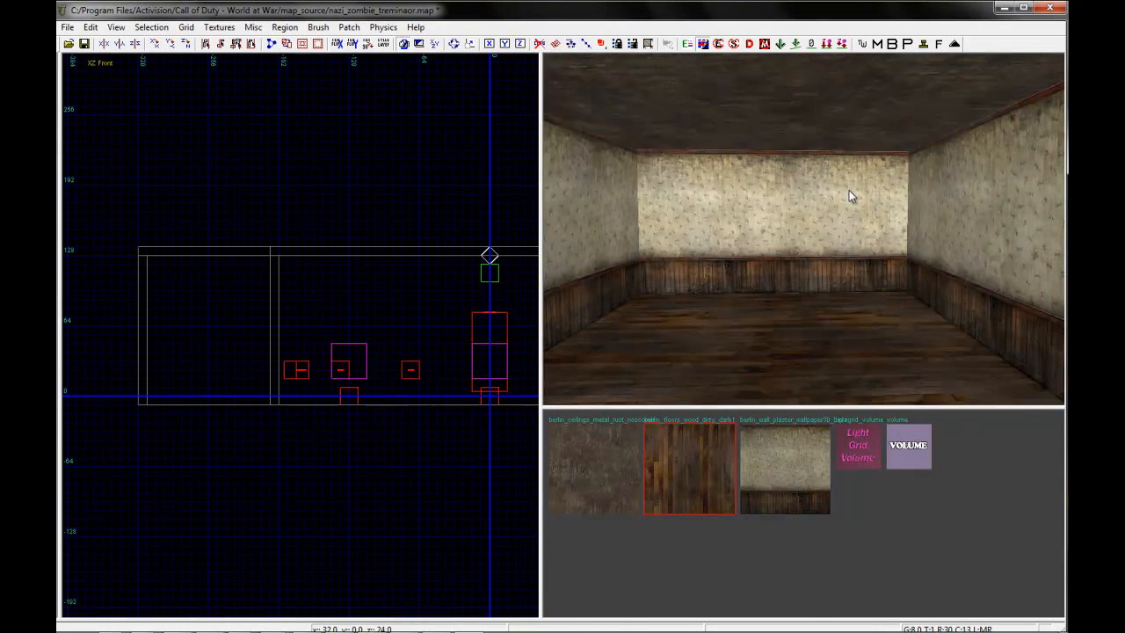
In the top view, shorten the dividing wall between the rooms to 200 units from its east end
mouse_move(755, 227)
right_down()
mouse_move(737, 236)
mouse_move(728, 222)
right_up()
shift+click(737, 197)
key(ctrl+Tab)
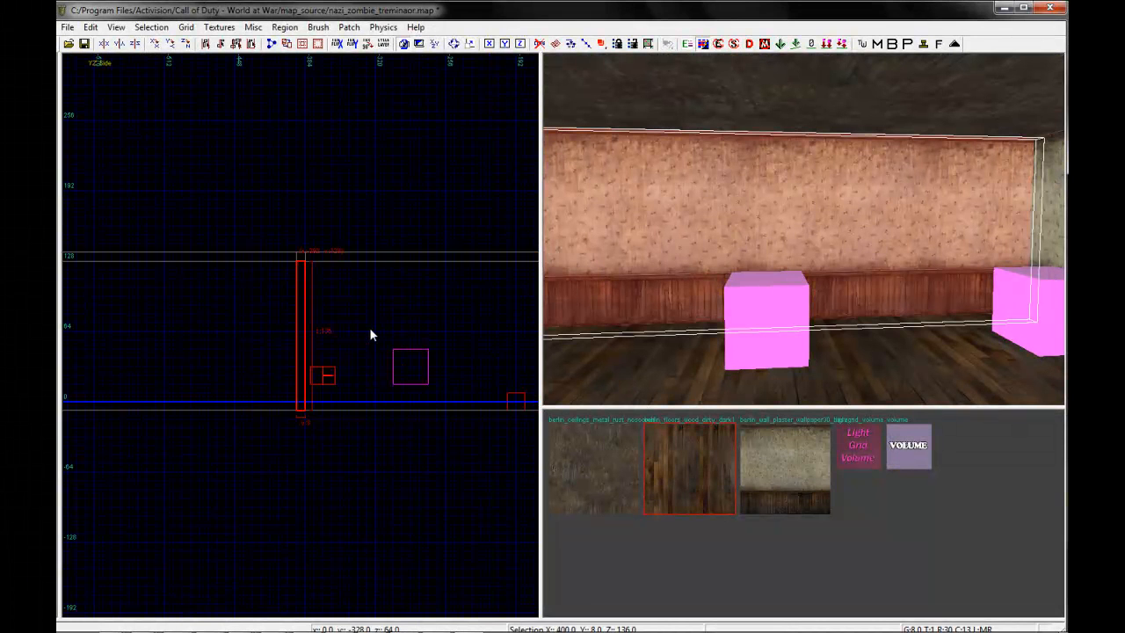
key(ctrl+Tab)
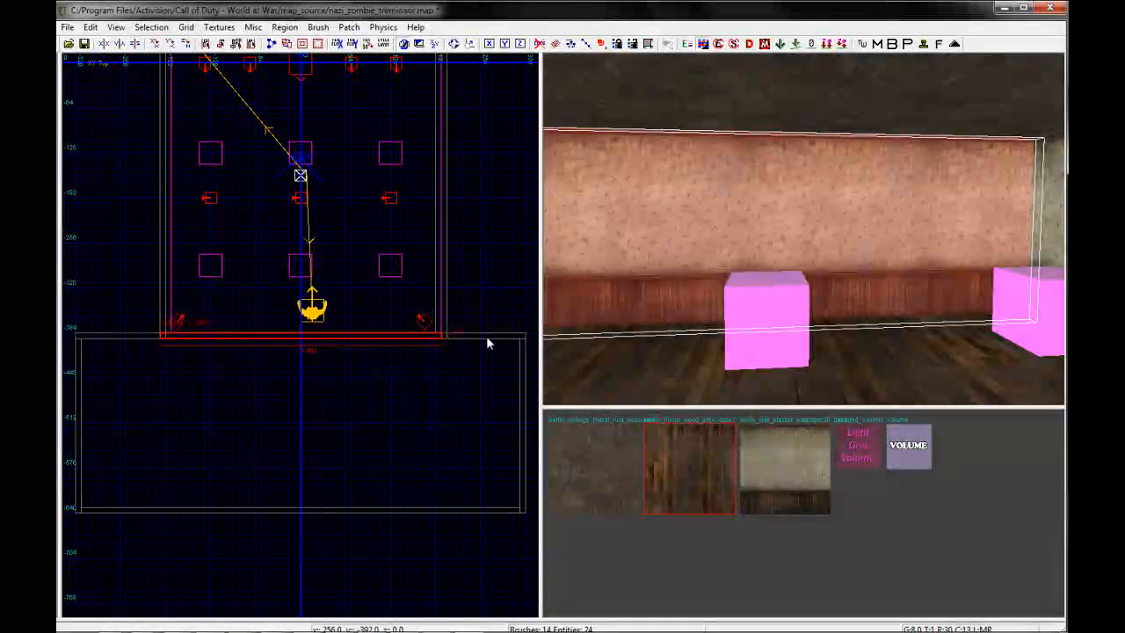
drag(493, 328, 359, 332)
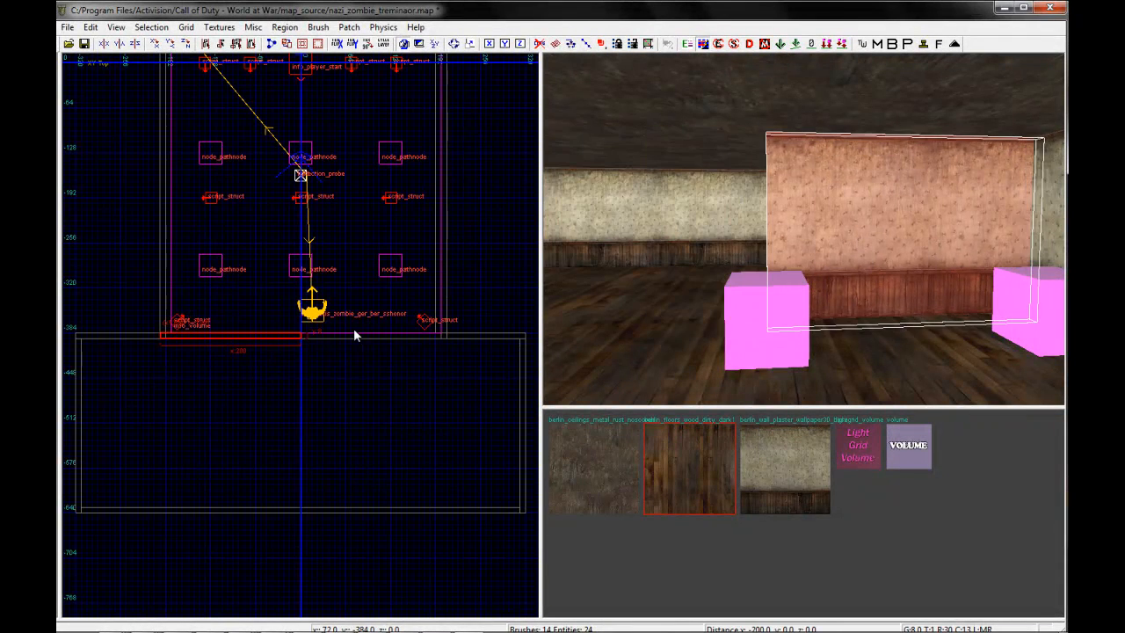
Shorten the dividing wall to 168 units and place a copy on the opposite side, leaving a 56-unit doorway between them
scroll(293, 360, up, 2)
scroll(291, 353, up, 1)
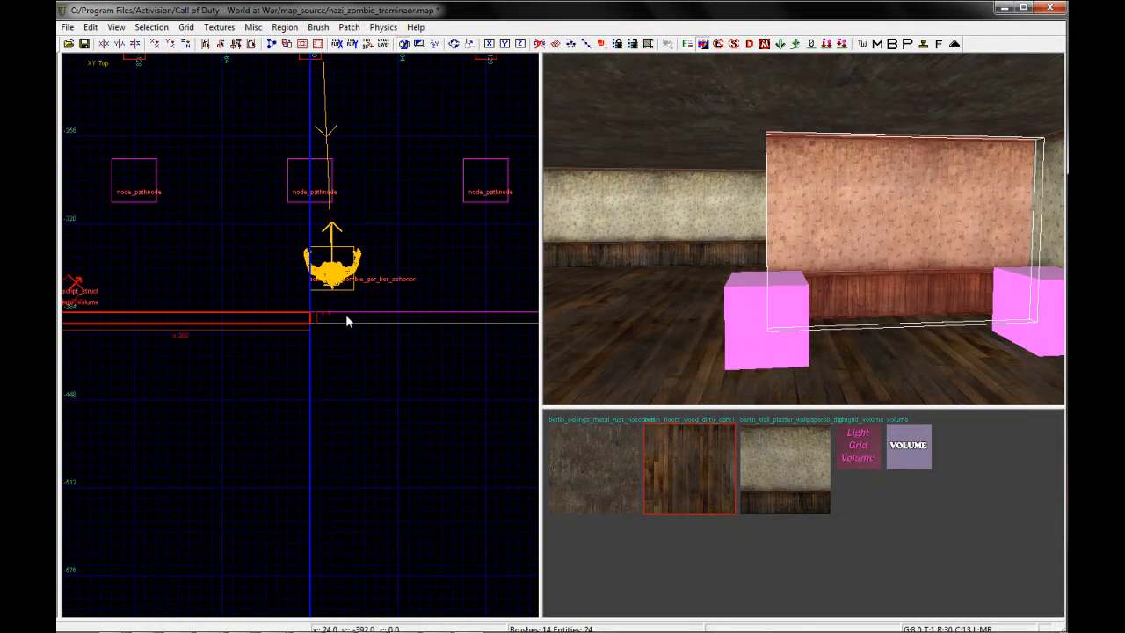
drag(345, 314, 306, 313)
scroll(240, 333, down, 1)
mouse_move(200, 327)
mouse_down()
mouse_move(351, 334)
mouse_move(444, 318)
mouse_up()
right_drag(799, 194, 799, 193)
key(Escape)
right_drag(767, 272, 708, 268)
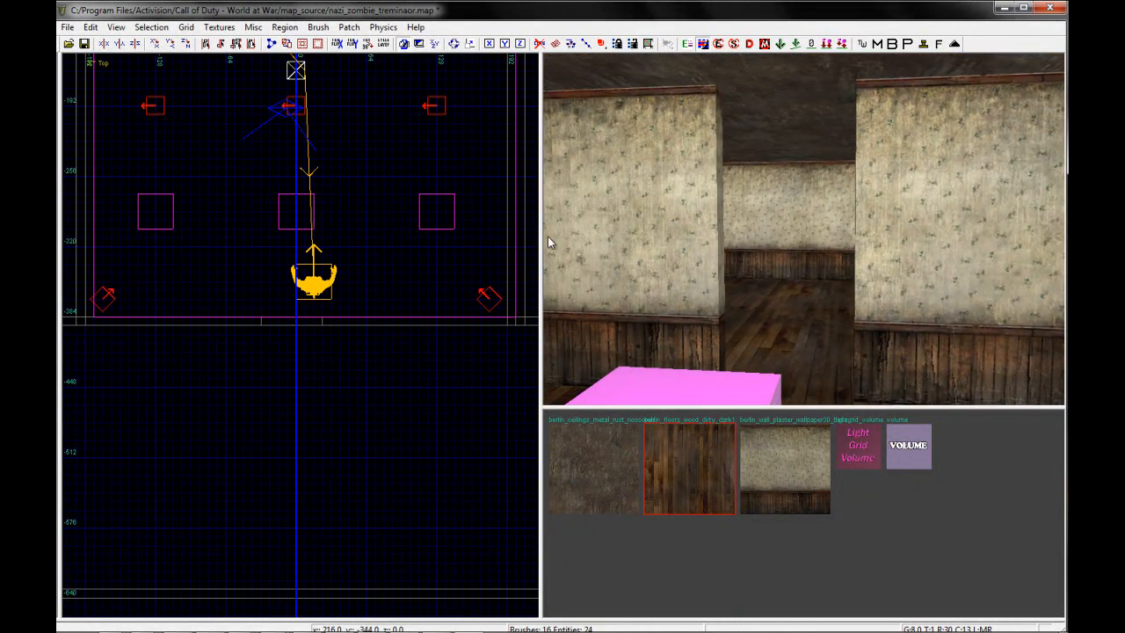
Draw a 56 by 8 unit brush across the doorway gap and raise its bottom to make a header 32 units high
scroll(271, 320, up, 1)
drag(258, 316, 341, 332)
key(ctrl+Tab)
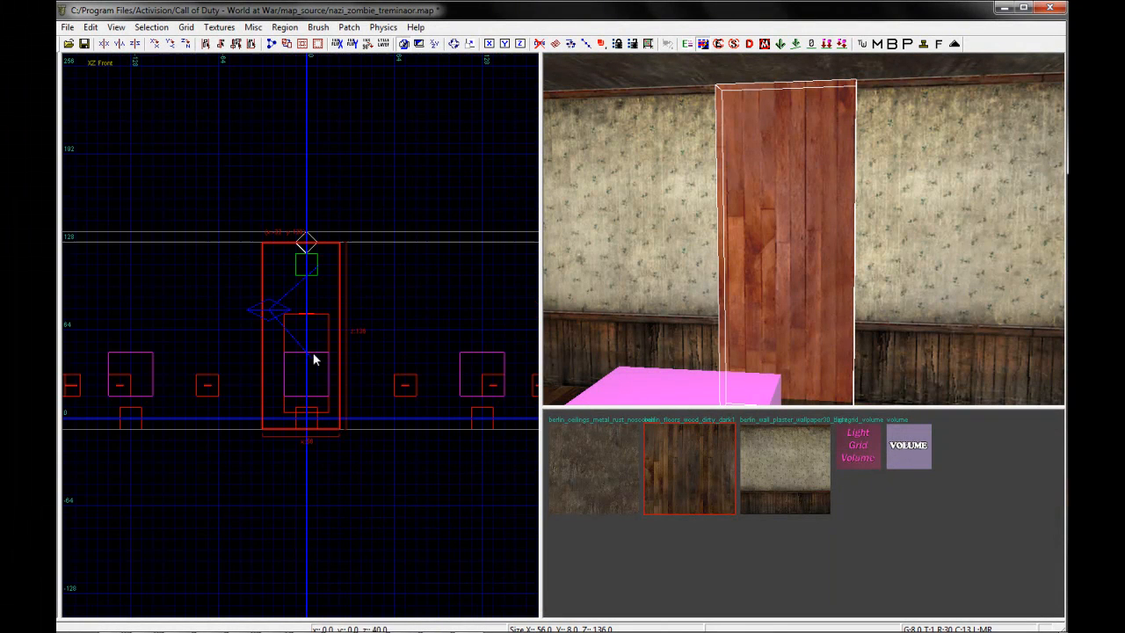
mouse_move(307, 459)
mouse_down()
mouse_move(341, 301)
mouse_move(342, 314)
mouse_up()
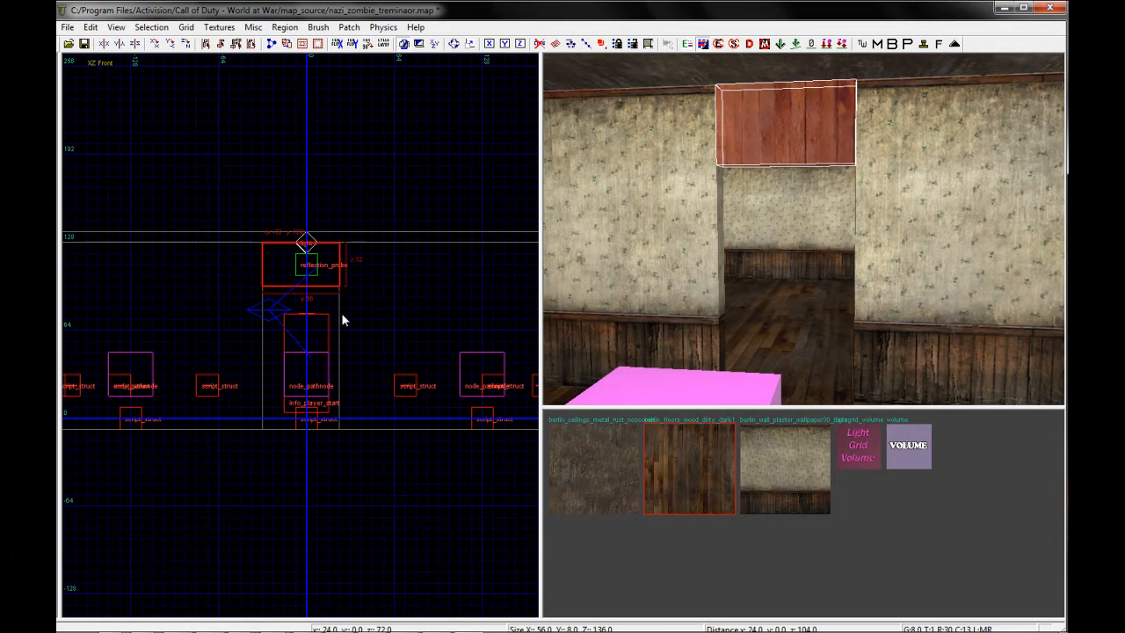
right_drag(831, 257, 835, 258)
key(Escape)
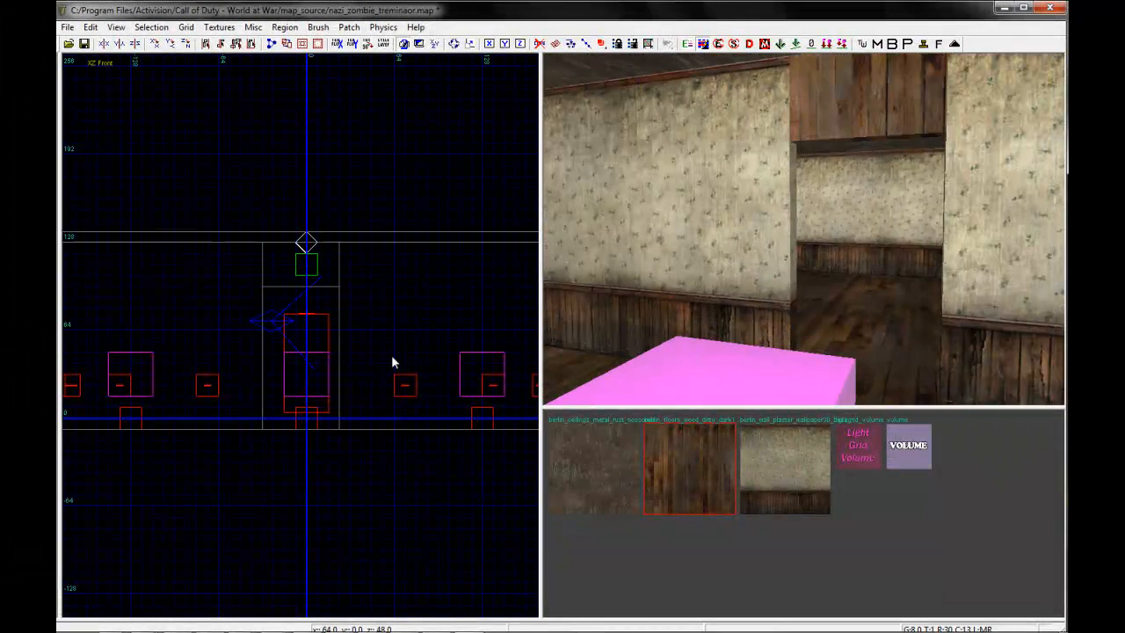
In the side view, insert an allied Russian commissar pistol actor near the doorway as a height reference
key(ctrl+Tab)
key(ctrl+Tab)
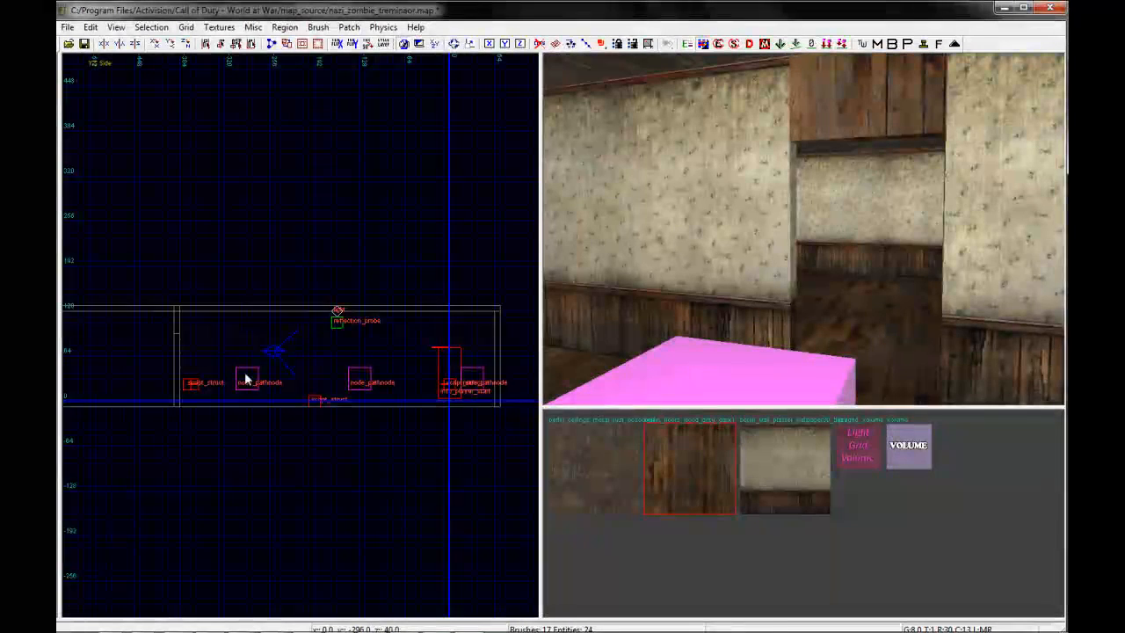
scroll(219, 369, down, 3)
scroll(302, 341, up, 3)
right_click(224, 385)
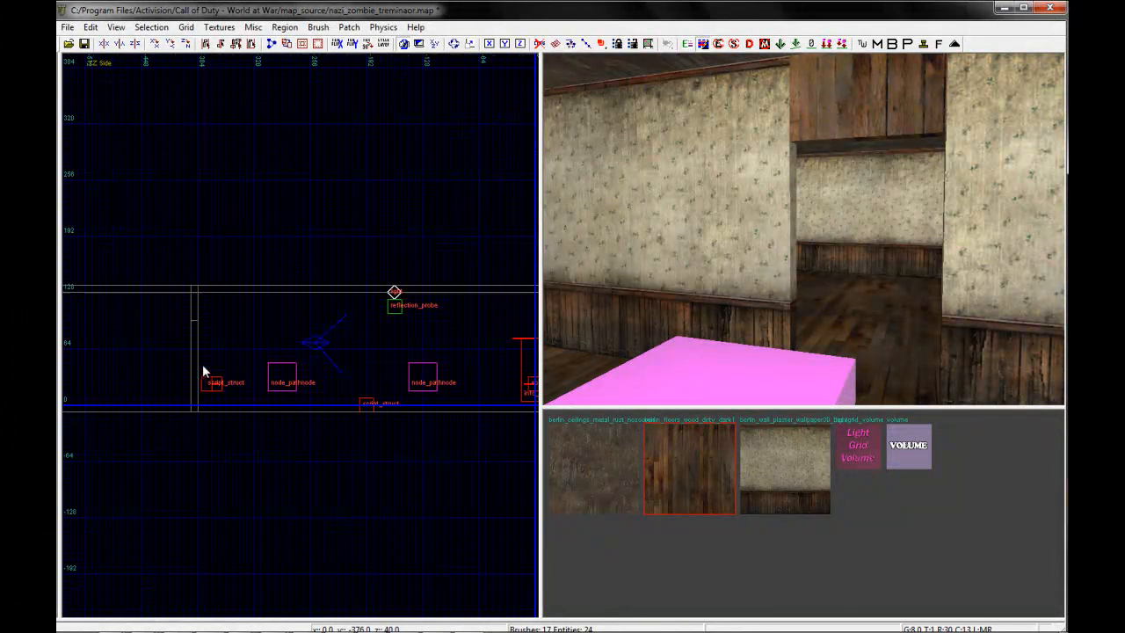
mouse_move(308, 402)
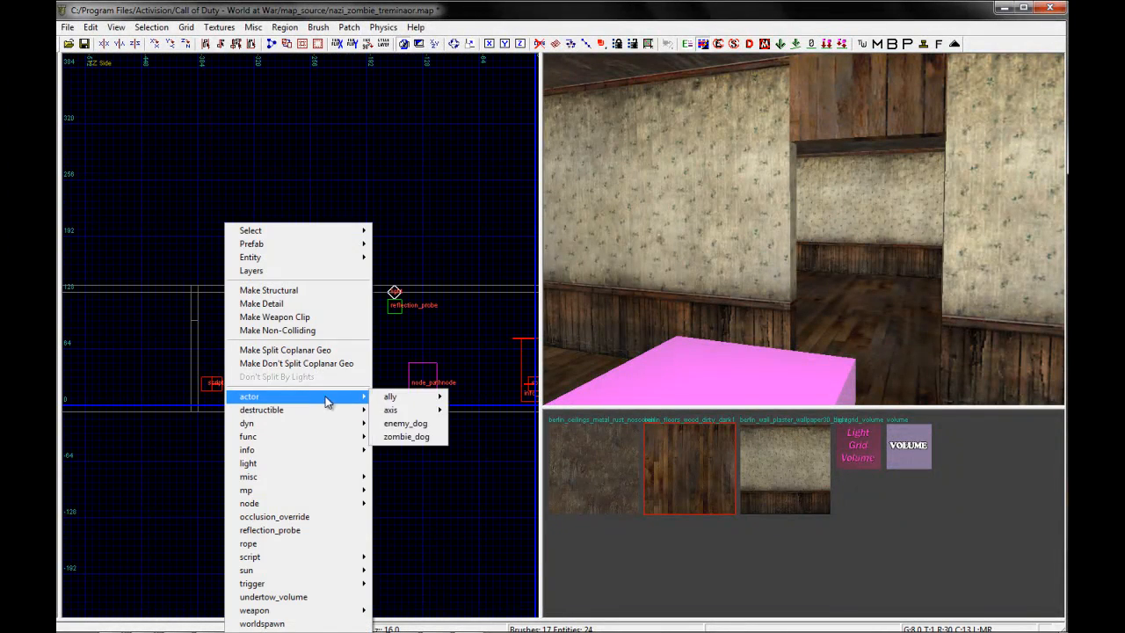
mouse_move(397, 397)
mouse_move(478, 397)
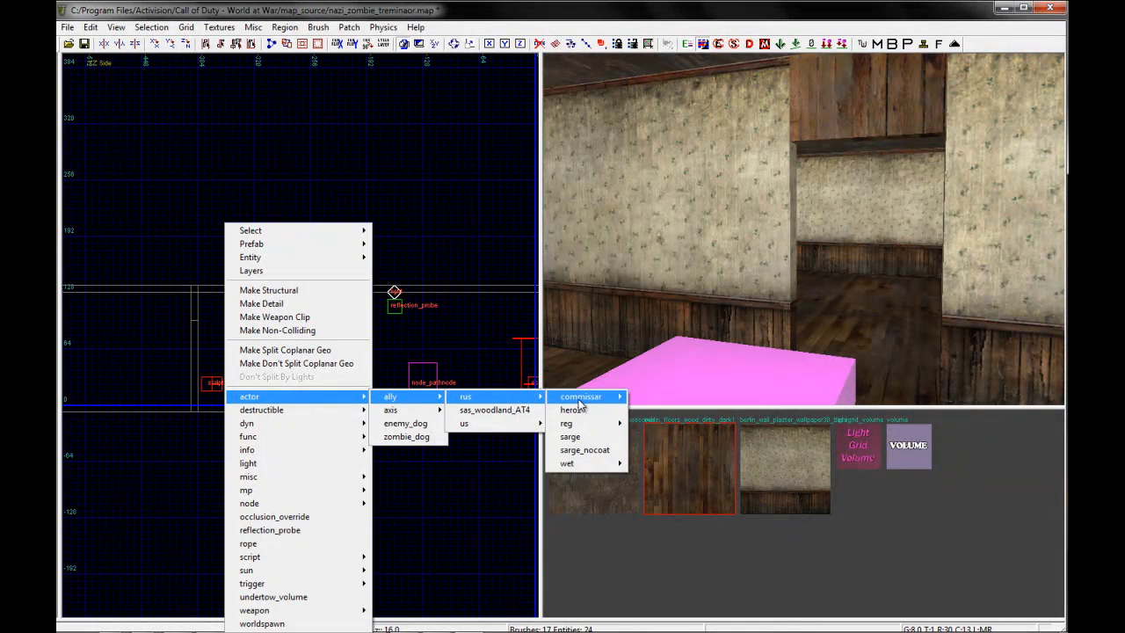
click(649, 400)
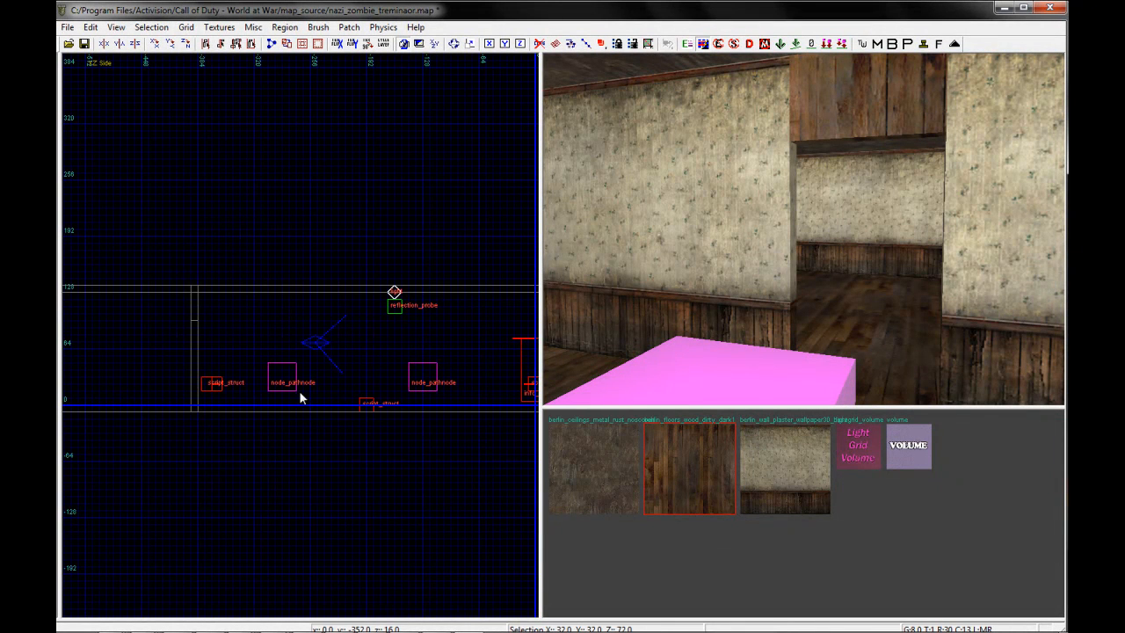
scroll(244, 391, up, 3)
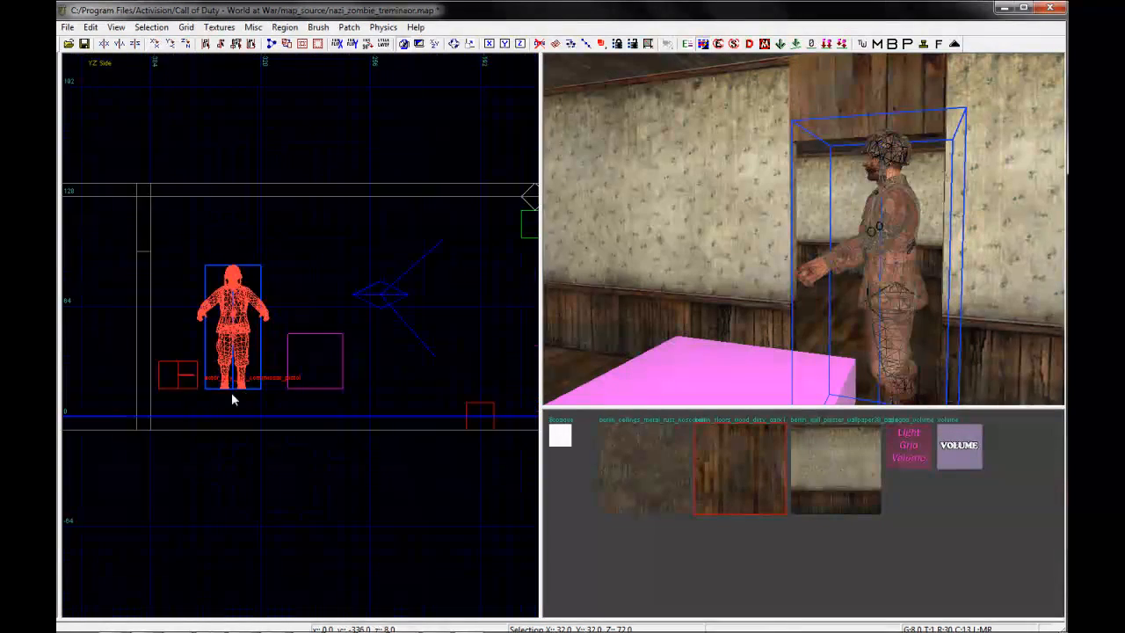
Move the soldier down onto the floor and across so he stands directly beside the doorway
drag(340, 290, 321, 318)
ctrl+right_drag(737, 194, 735, 192)
drag(314, 330, 311, 303)
ctrl+right_drag(806, 212, 803, 207)
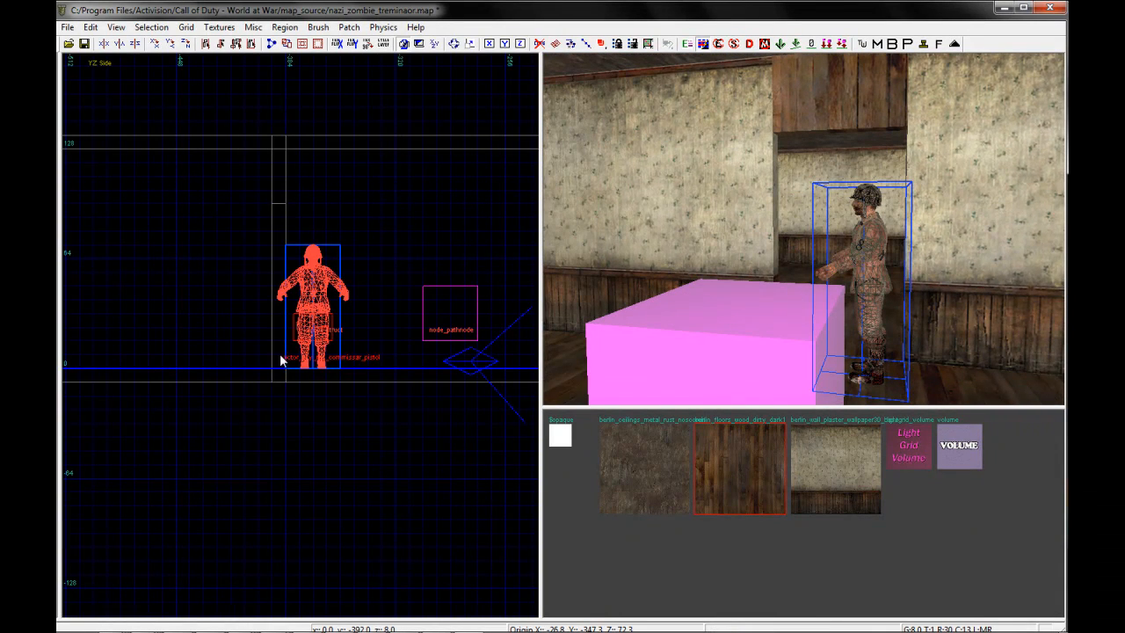
key(ctrl+Tab)
key(Escape)
In the front view, lower the bottom edge of the doorway header to a height of 88 units
right_drag(905, 202, 894, 202)
shift+click(776, 120)
key(ctrl+Tab)
right_drag(298, 409, 302, 383)
drag(301, 384, 292, 401)
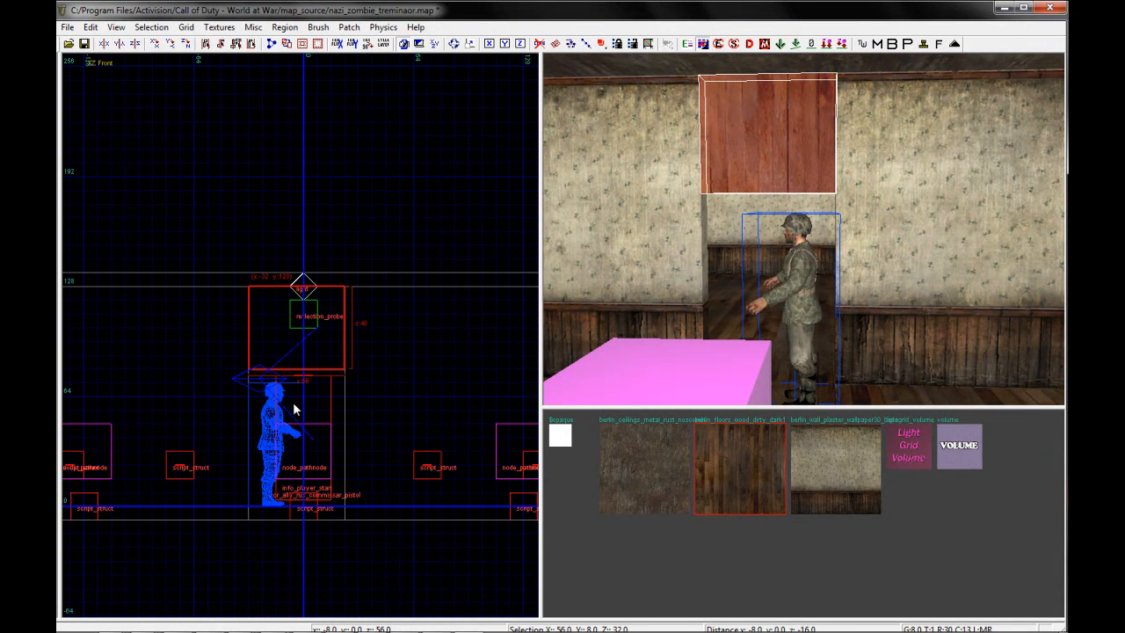
drag(325, 403, 333, 392)
key(Escape)
Apply the berlin wall plaster wallpaper texture to the header above the doorway
scroll(825, 290, down, 3)
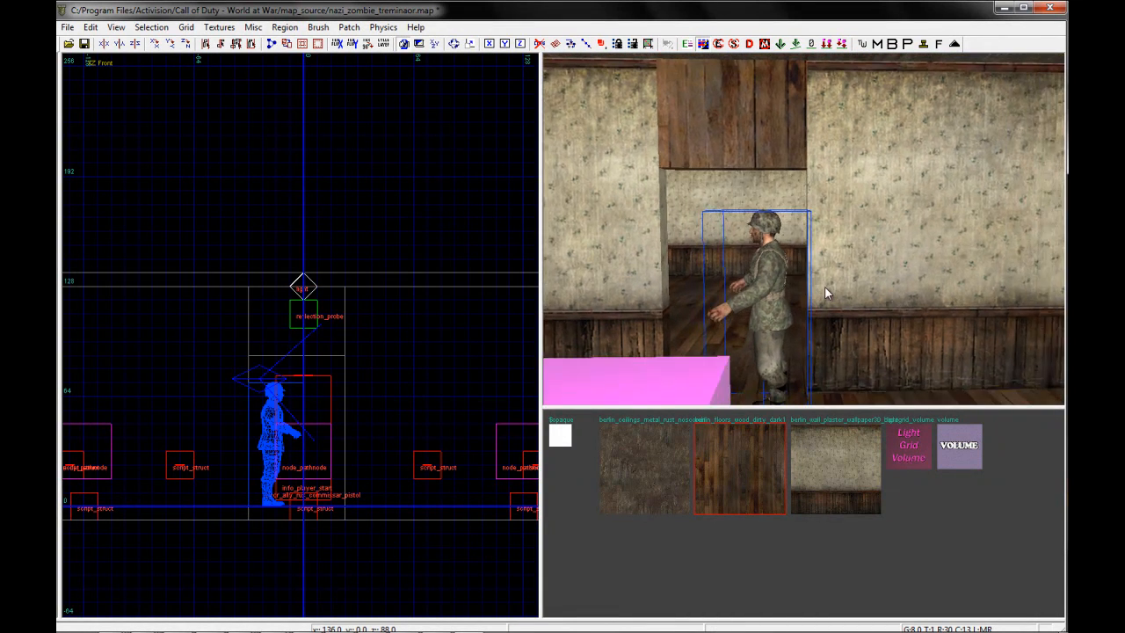
shift+click(703, 154)
click(807, 460)
key(Escape)
mouse_move(823, 286)
right_down()
mouse_move(854, 315)
mouse_move(851, 331)
right_up()
Apply the berlin_floors_wood_dirty_dark1 texture to the floor at the doorway
scroll(822, 278, up, 6)
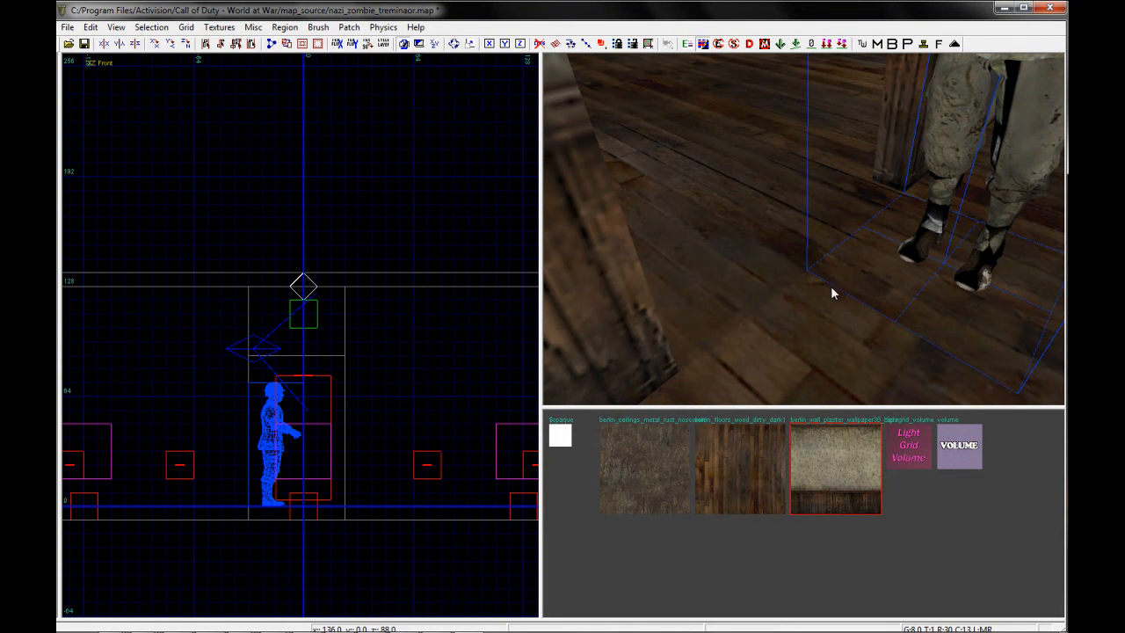
shift+click(798, 361)
click(760, 461)
key(Escape)
right_drag(803, 342, 774, 341)
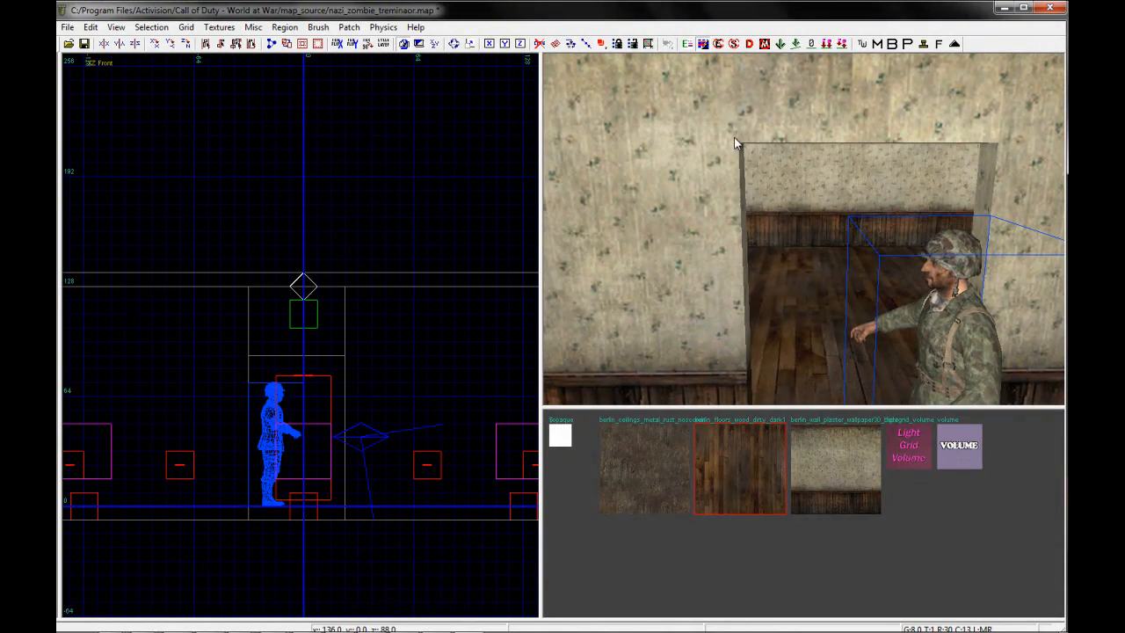
scroll(241, 453, up, 4)
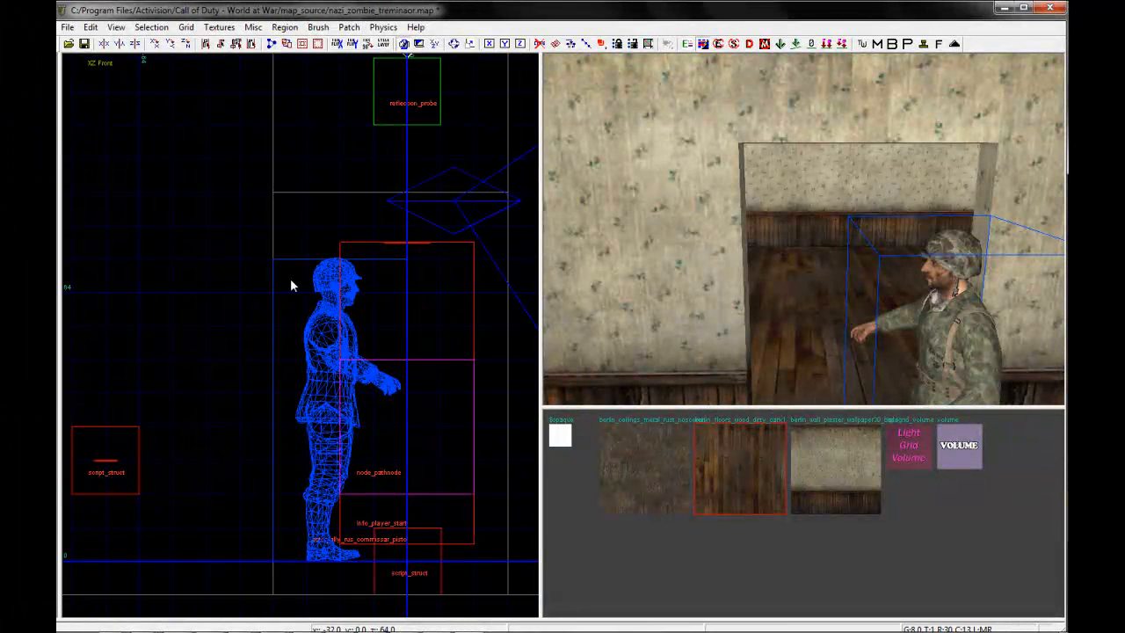
scroll(287, 204, up, 2)
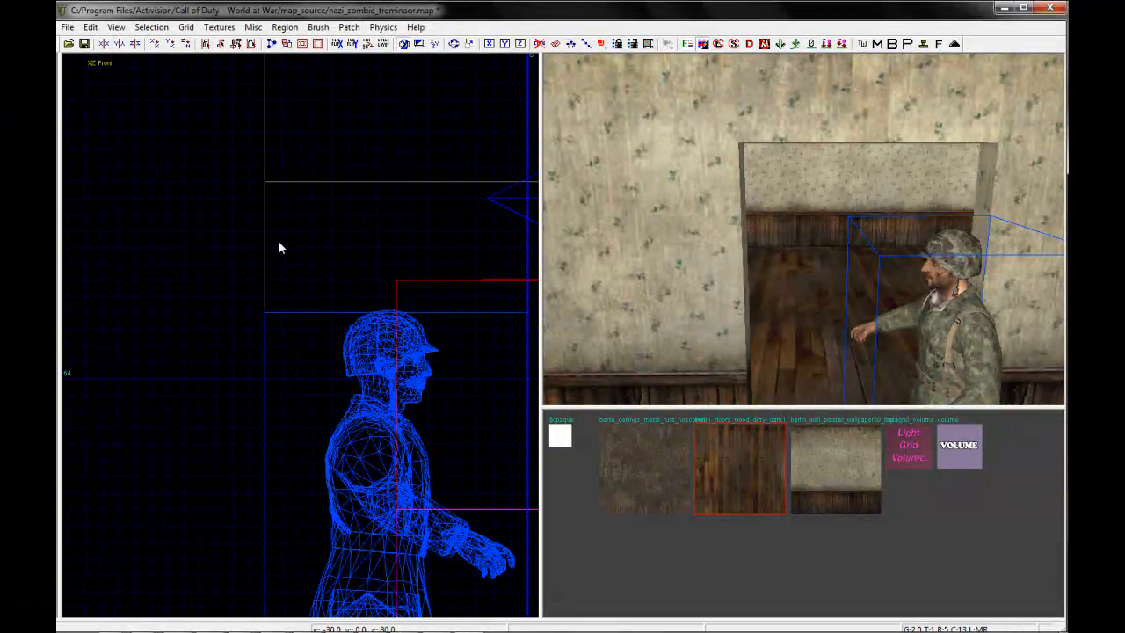
drag(281, 200, 268, 261)
key(Delete)
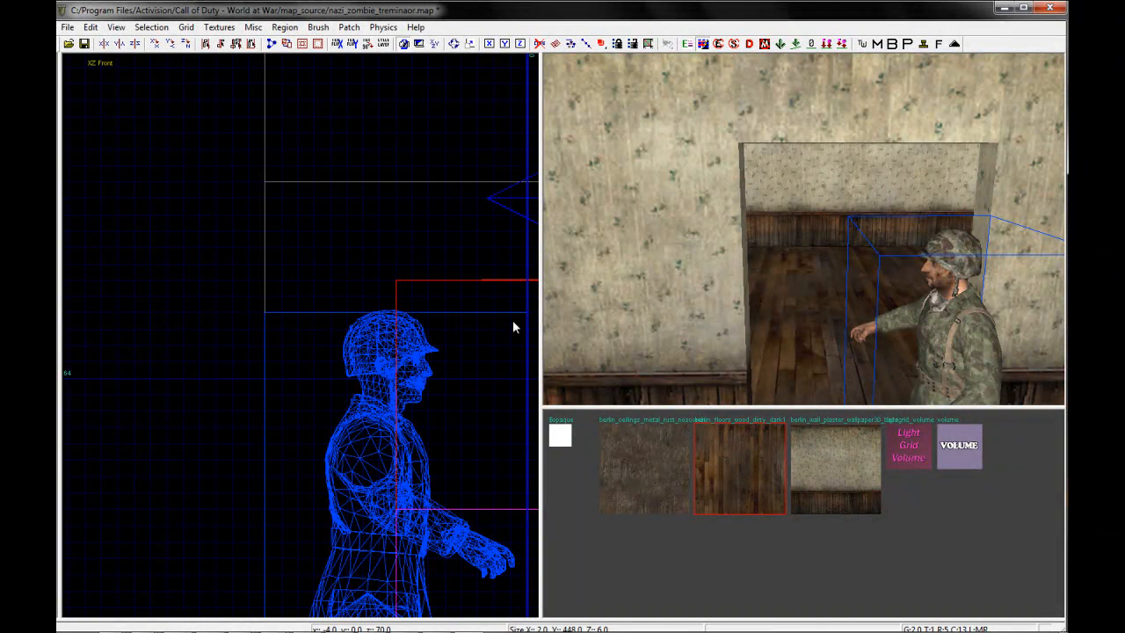
Match the dividing wall's 8-unit depth and draw a door frame post 2 units wide, from the floor up to 88 units
shift+click(702, 213)
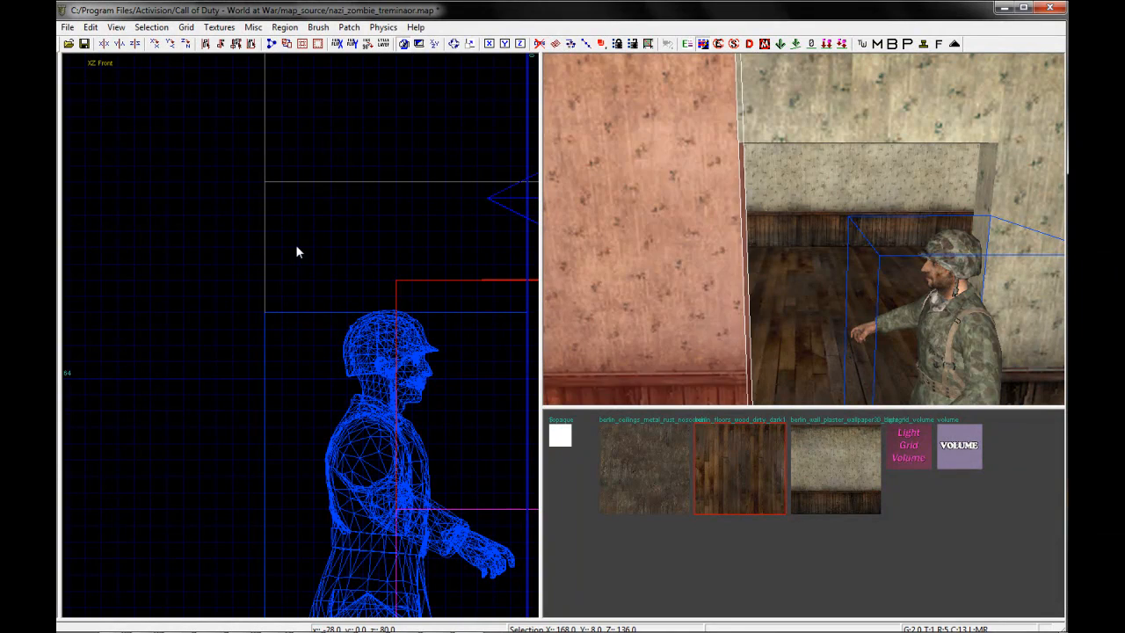
key(Escape)
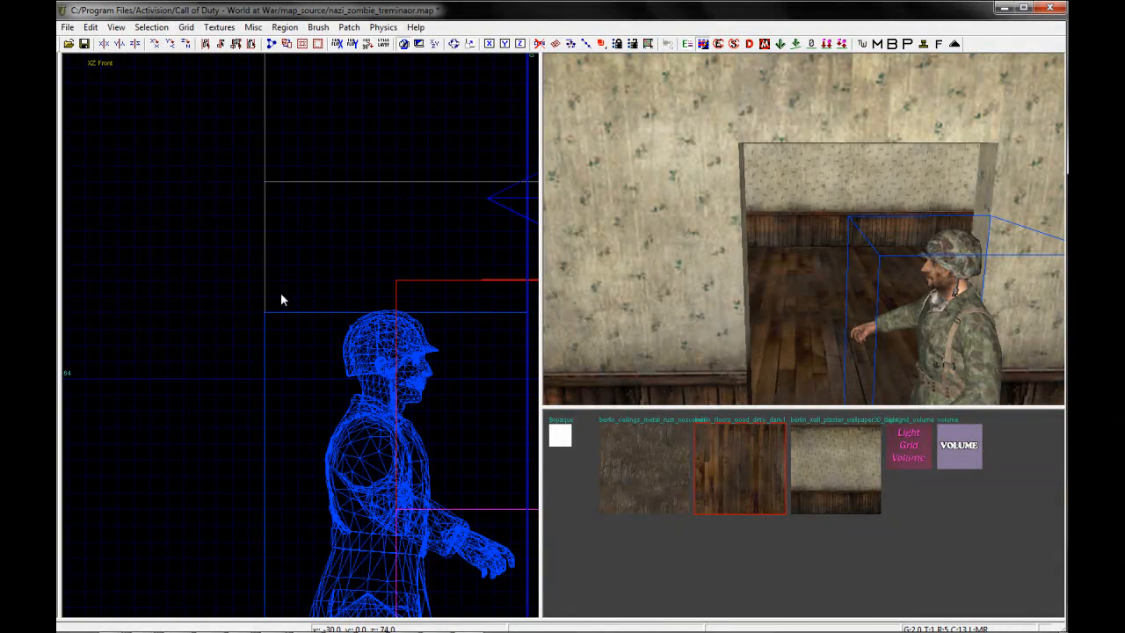
drag(268, 183, 289, 350)
right_drag(289, 350, 288, 337)
drag(264, 262, 256, 424)
right_drag(257, 423, 258, 395)
drag(269, 284, 302, 516)
right_drag(302, 517, 302, 488)
mouse_move(274, 145)
mouse_down()
mouse_move(274, 331)
mouse_move(277, 292)
mouse_move(271, 302)
mouse_up()
scroll(270, 302, down, 5)
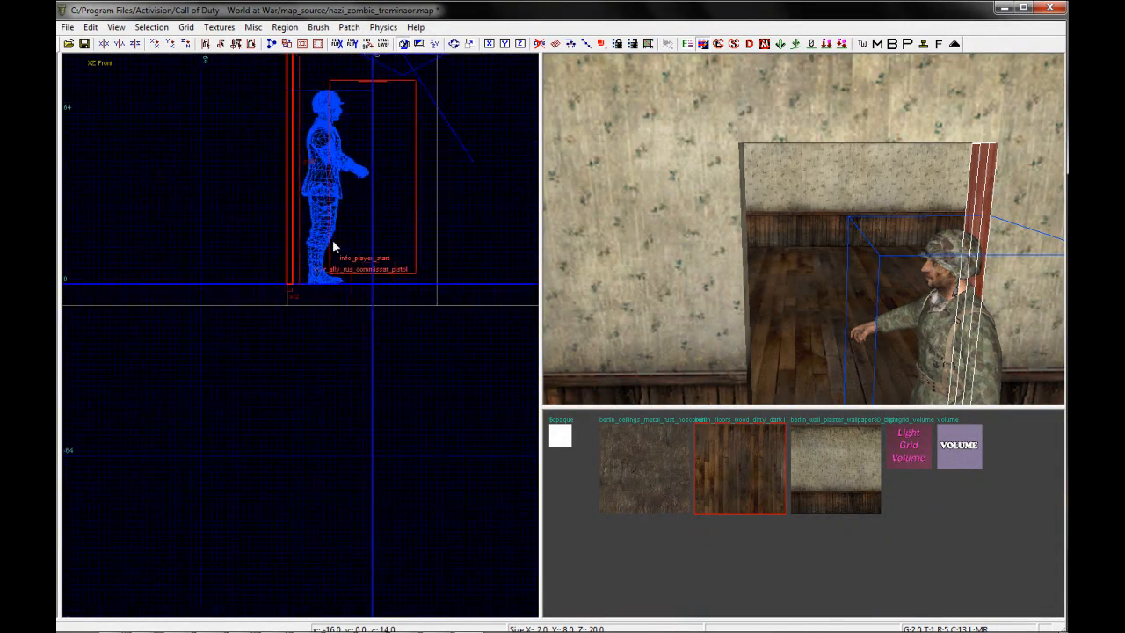
right_drag(334, 241, 461, 239)
right_drag(829, 187, 830, 186)
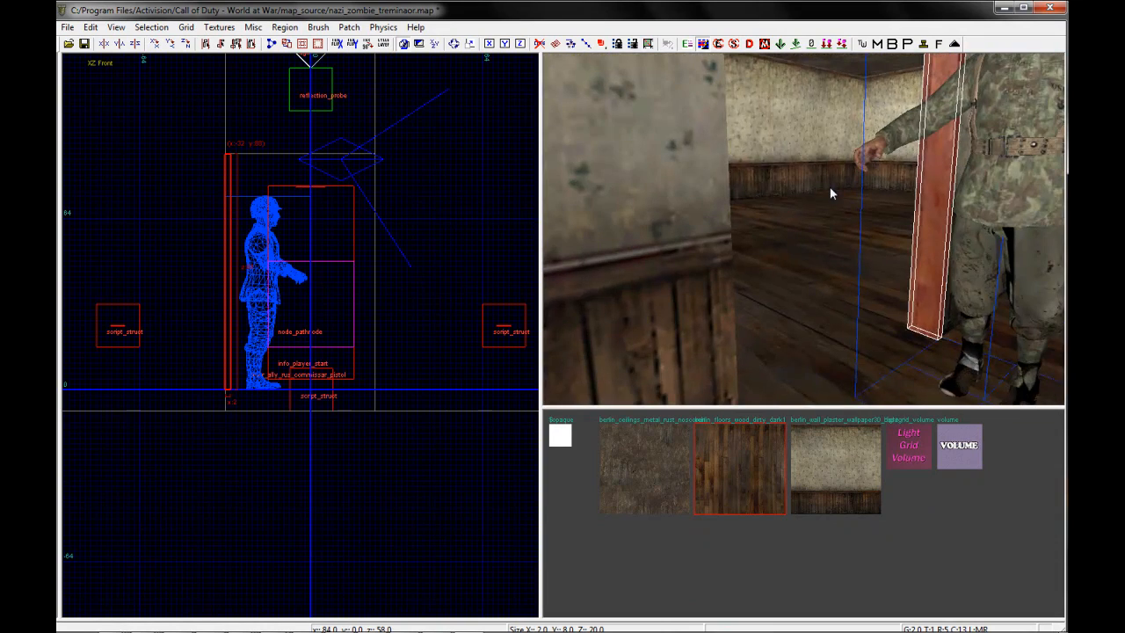
Duplicate the door frame post and move the copy to the opposite side of the doorway
scroll(246, 176, up, 3)
drag(231, 166, 449, 160)
key(Escape)
right_drag(852, 214, 853, 209)
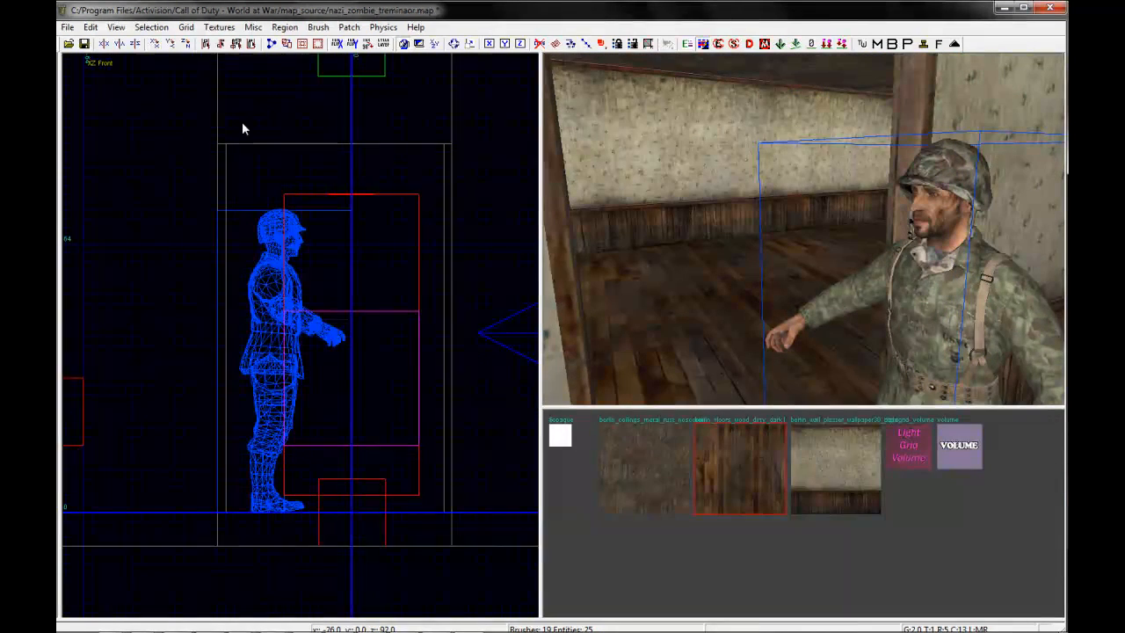
Draw a 2-unit-thick crosspiece between the two posts, directly beneath the doorway header
scroll(232, 133, up, 2)
drag(224, 147, 368, 153)
right_drag(367, 153, 289, 194)
drag(289, 200, 480, 202)
key(Escape)
right_drag(786, 184, 862, 183)
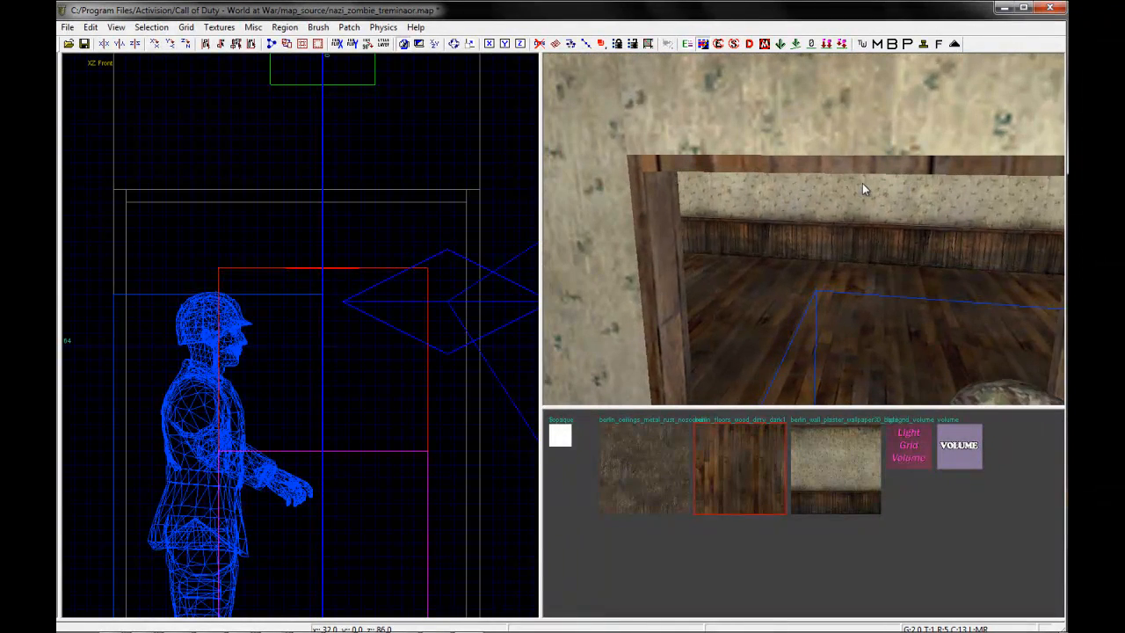
Select both posts and the crosspiece and apply the berlin ceilings metal rust texture to the door frame
shift+click(664, 235)
shift+click(750, 160)
right_drag(770, 201, 771, 201)
shift+click(794, 195)
click(659, 452)
key(Escape)
Select the soldier and, in the top view, move him away from the doorway into the first room
mouse_move(829, 269)
right_down()
mouse_move(839, 252)
mouse_move(841, 266)
right_up()
shift+click(925, 178)
key(Escape)
shift+click(916, 186)
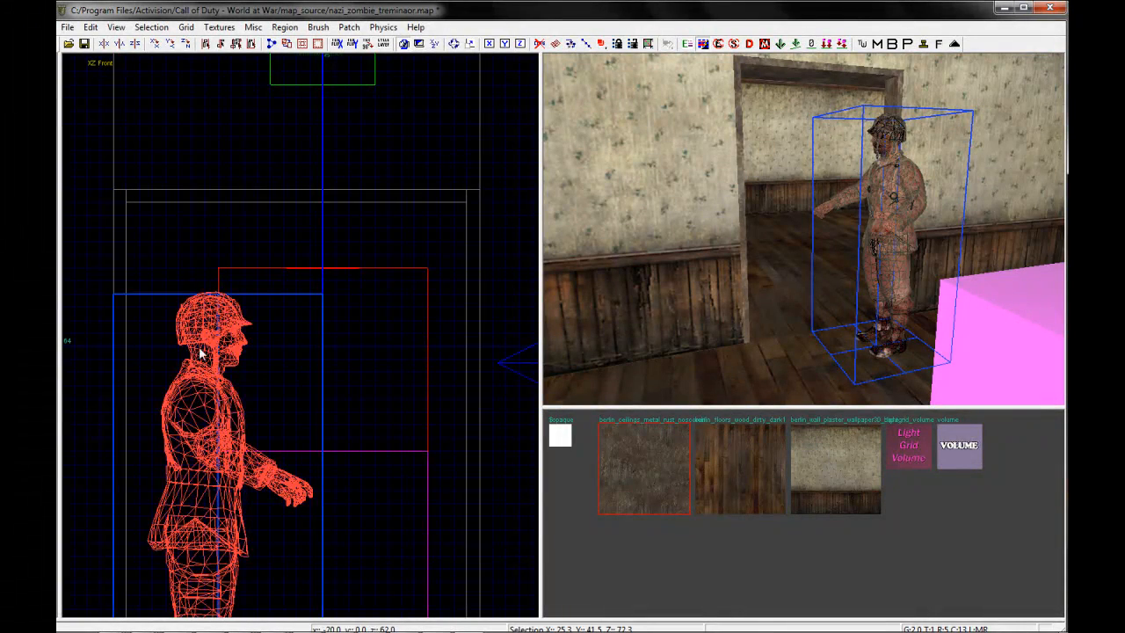
key(ctrl+Tab)
key(ctrl+Tab)
right_drag(323, 326, 316, 356)
drag(279, 366, 272, 315)
key(Escape)
In the top view, draw a door brush 52 by 8 units between the frame posts
scroll(255, 424, up, 5)
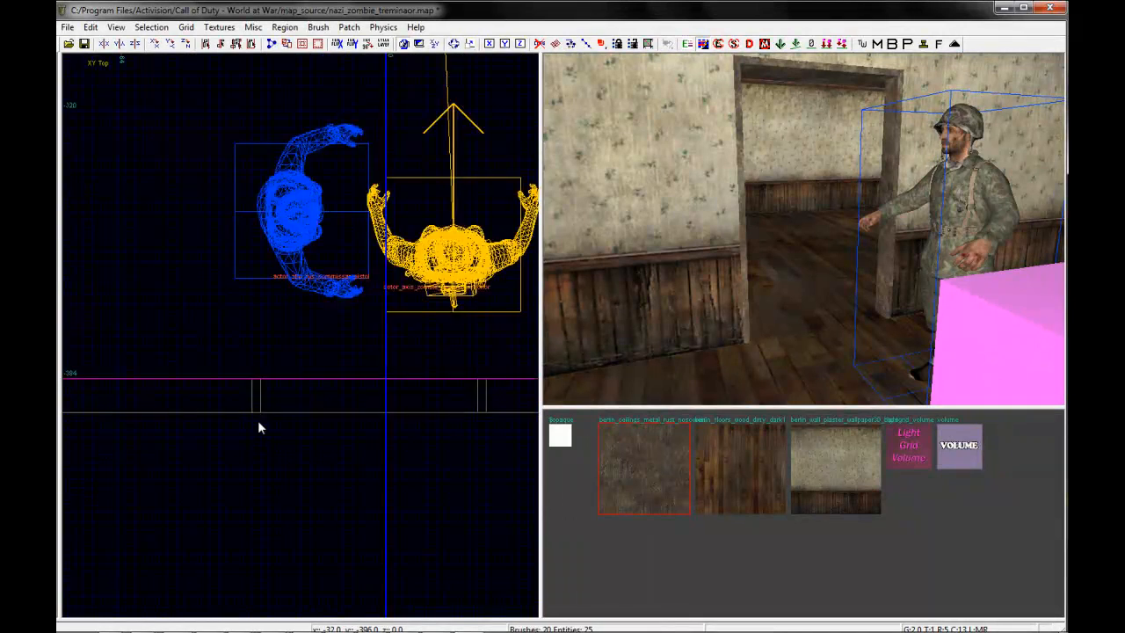
right_drag(350, 411, 230, 359)
scroll(232, 366, down, 1)
mouse_move(156, 318)
mouse_down()
mouse_move(304, 357)
mouse_move(431, 357)
mouse_up()
key(Escape)
right_drag(760, 237, 668, 250)
shift+click(872, 189)
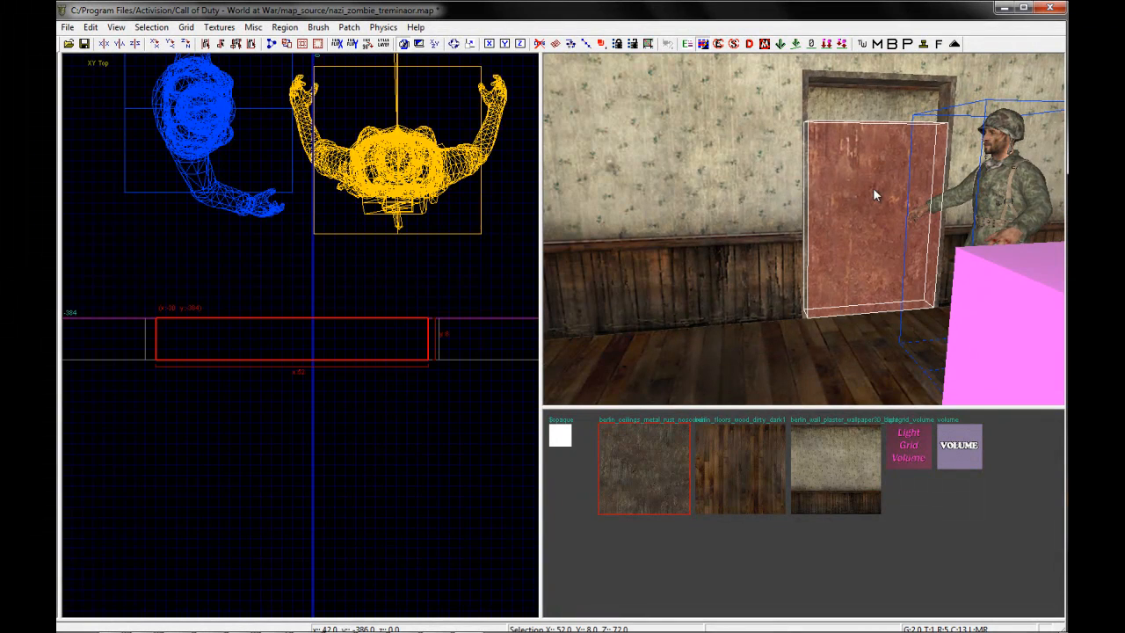
In the front view, extend the door brush up to the frame's crosspiece, making it 86 units high
key(ctrl+Tab)
right_drag(271, 323, 270, 423)
drag(308, 175, 328, 104)
key(Escape)
right_drag(833, 195, 813, 195)
shift+click(813, 195)
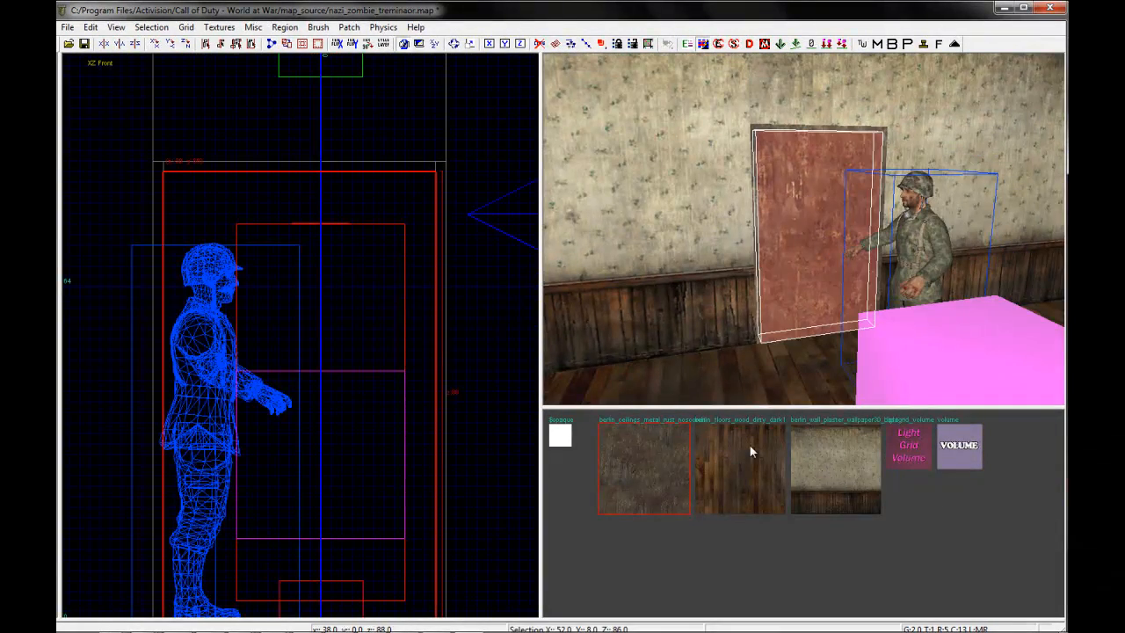
Apply the berlin_floors_wood_dirty_dark1 texture to the door and reselect it
click(767, 482)
key(Escape)
right_drag(739, 266, 736, 261)
shift+click(720, 186)
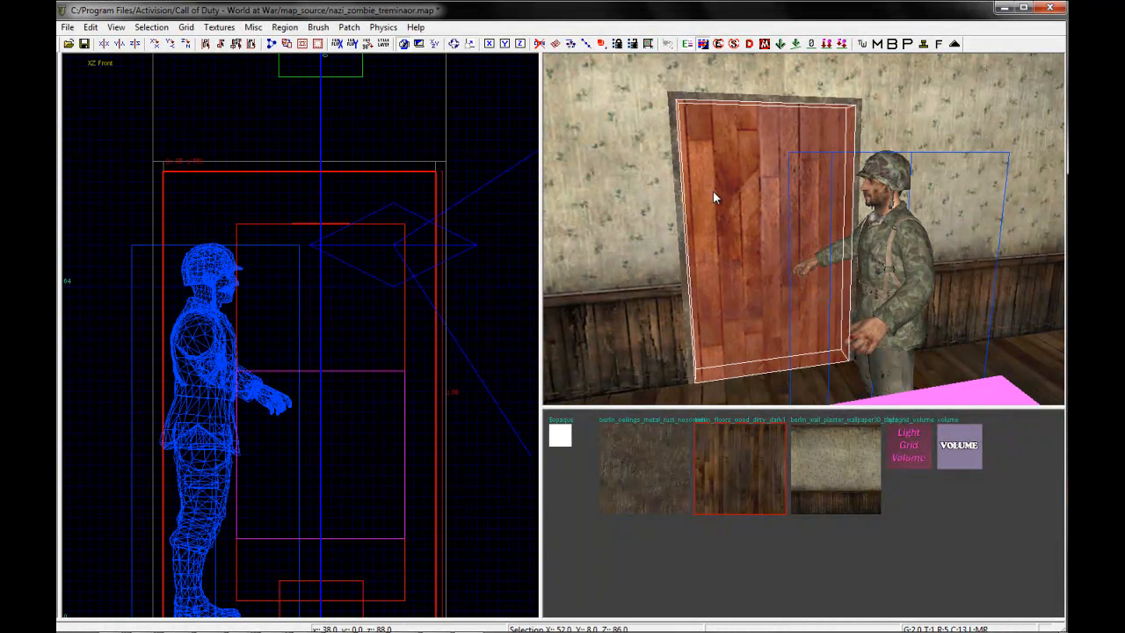
Switch to a coarser grid and convert the selected door into a script brushmodel entity
key(4)
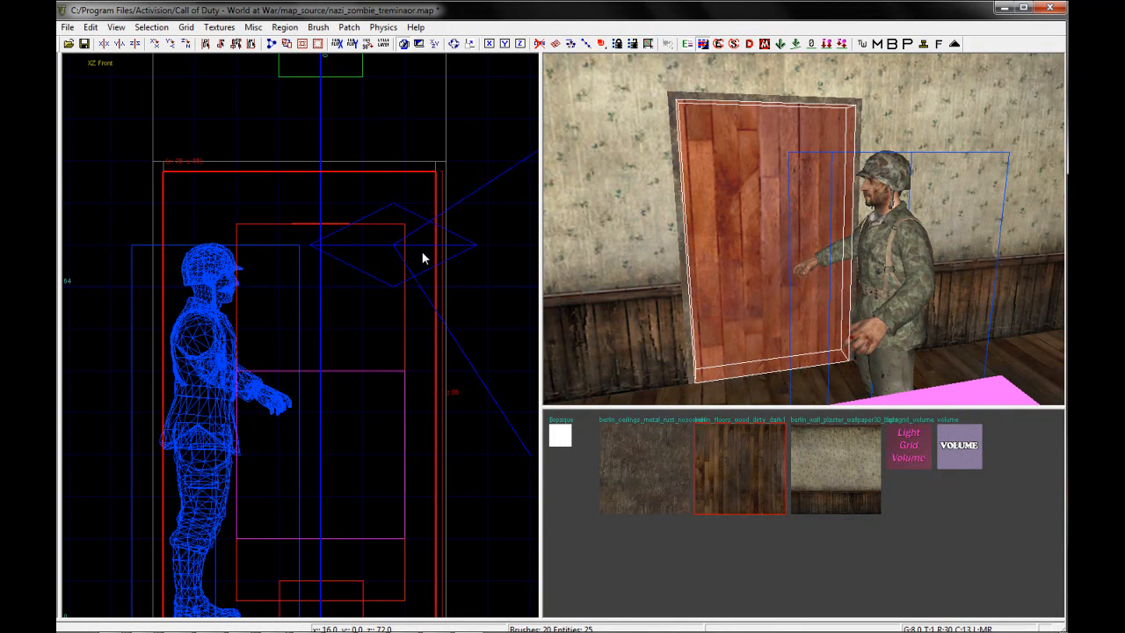
scroll(417, 304, down, 2)
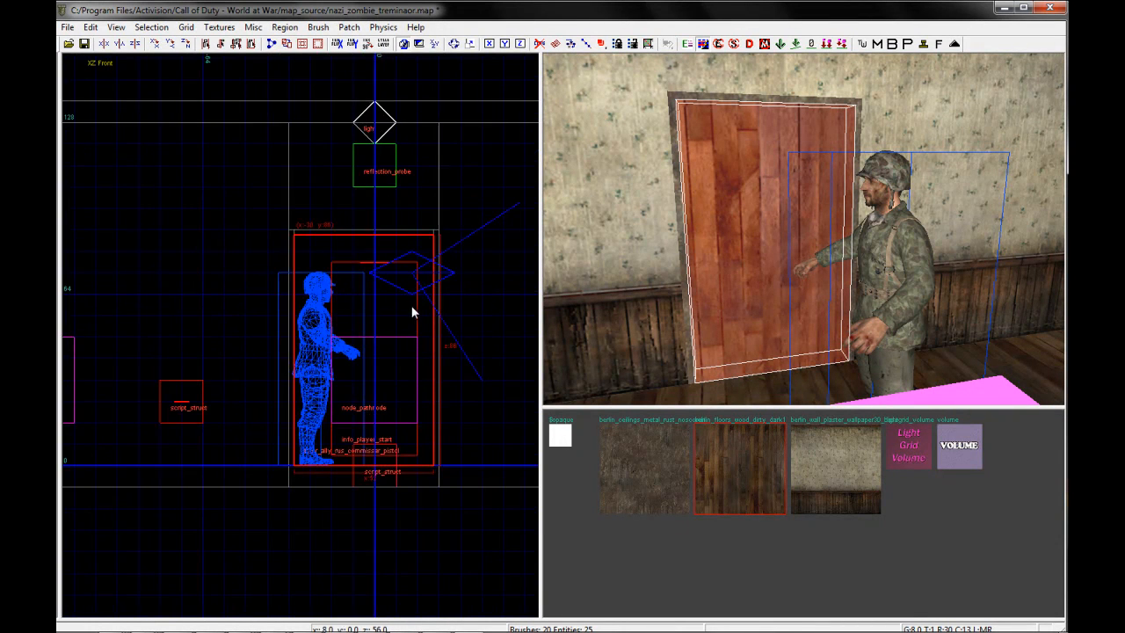
right_click(356, 277)
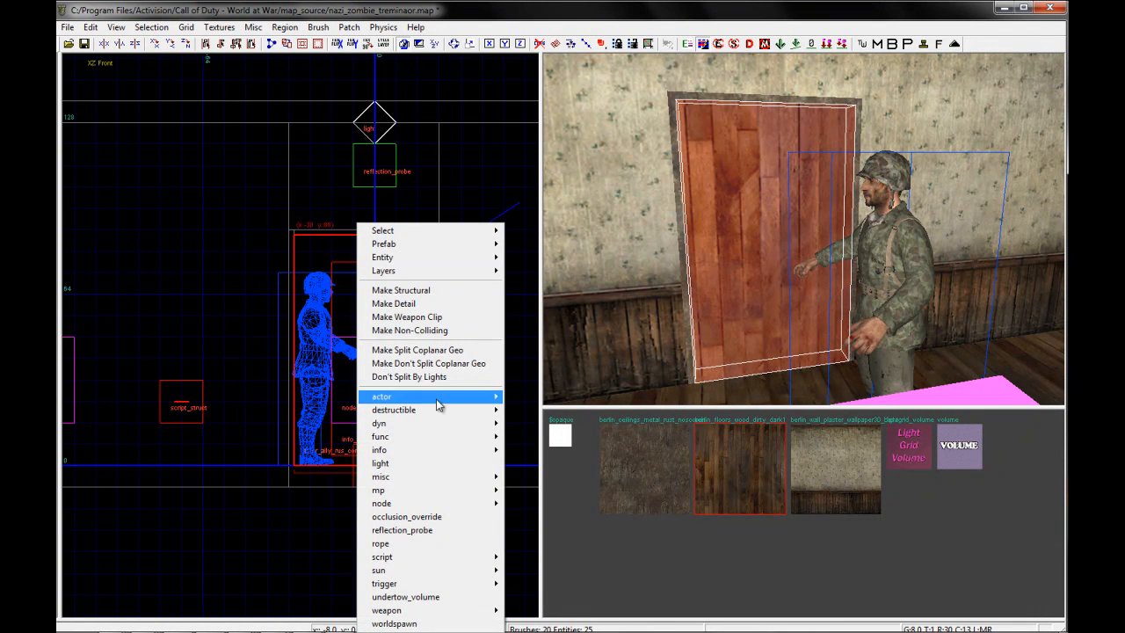
mouse_move(436, 559)
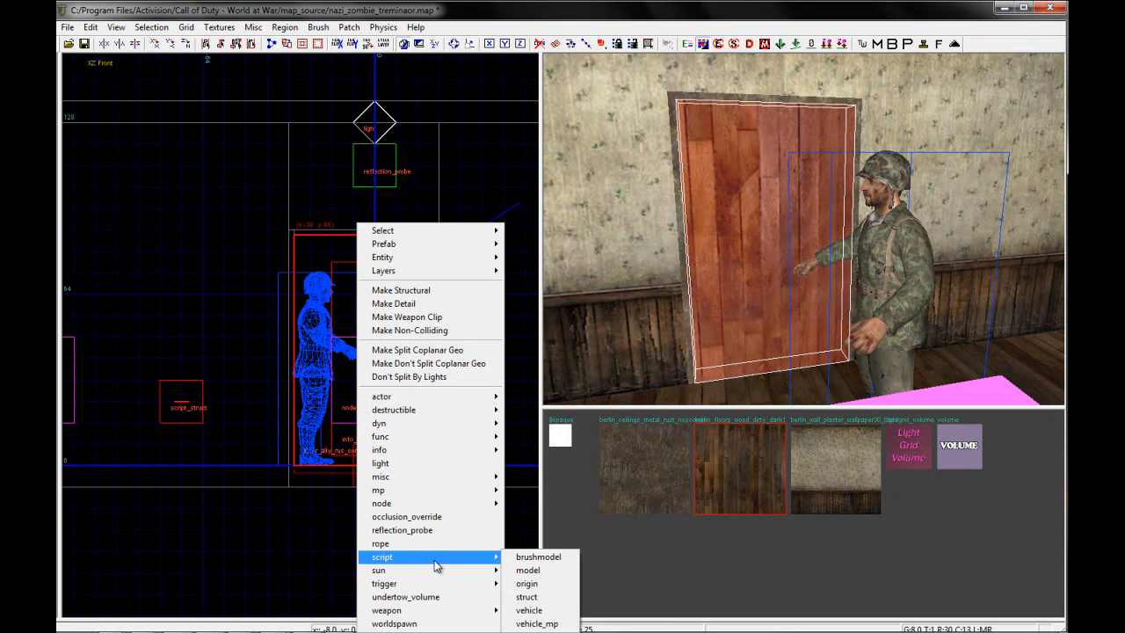
click(531, 559)
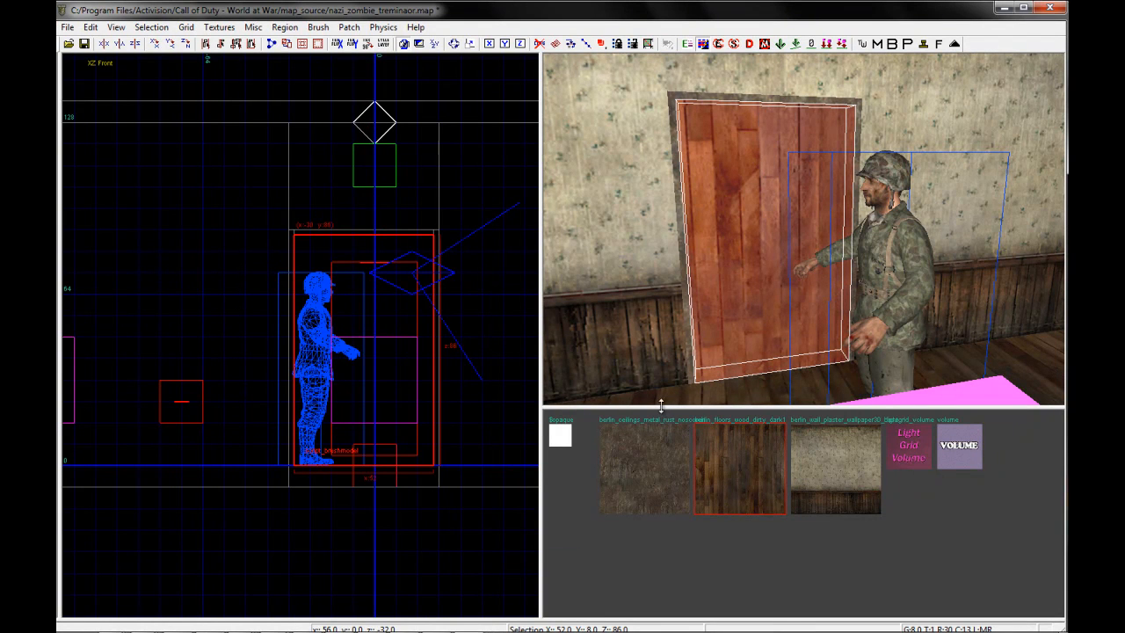
Reselect the wood-textured door in the 3D view and open its entity properties
key(Escape)
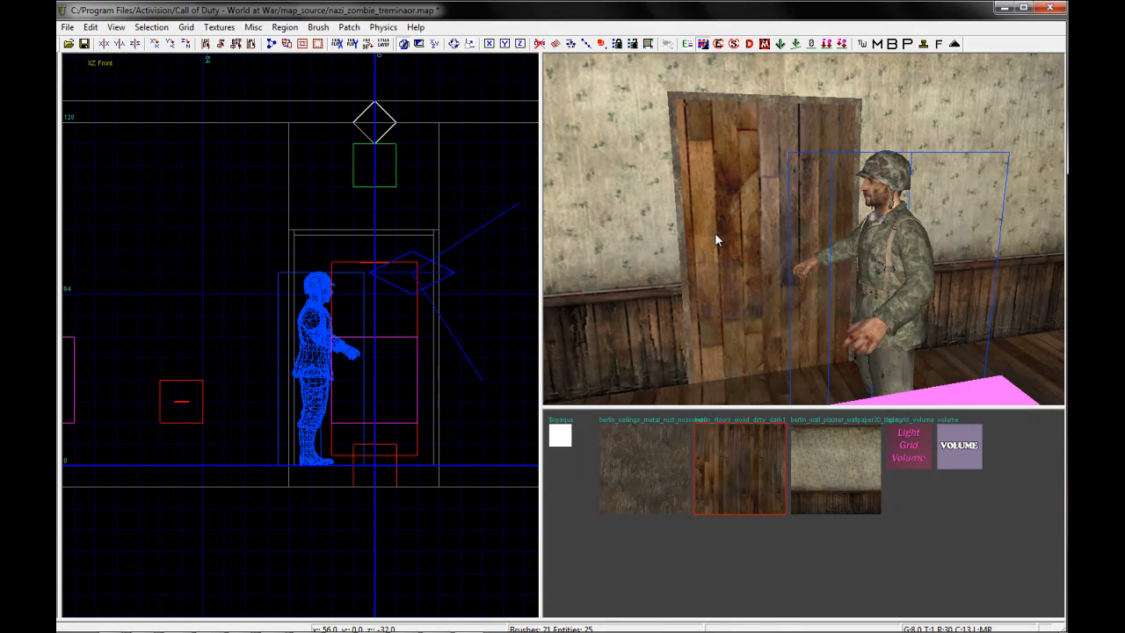
shift+click(714, 231)
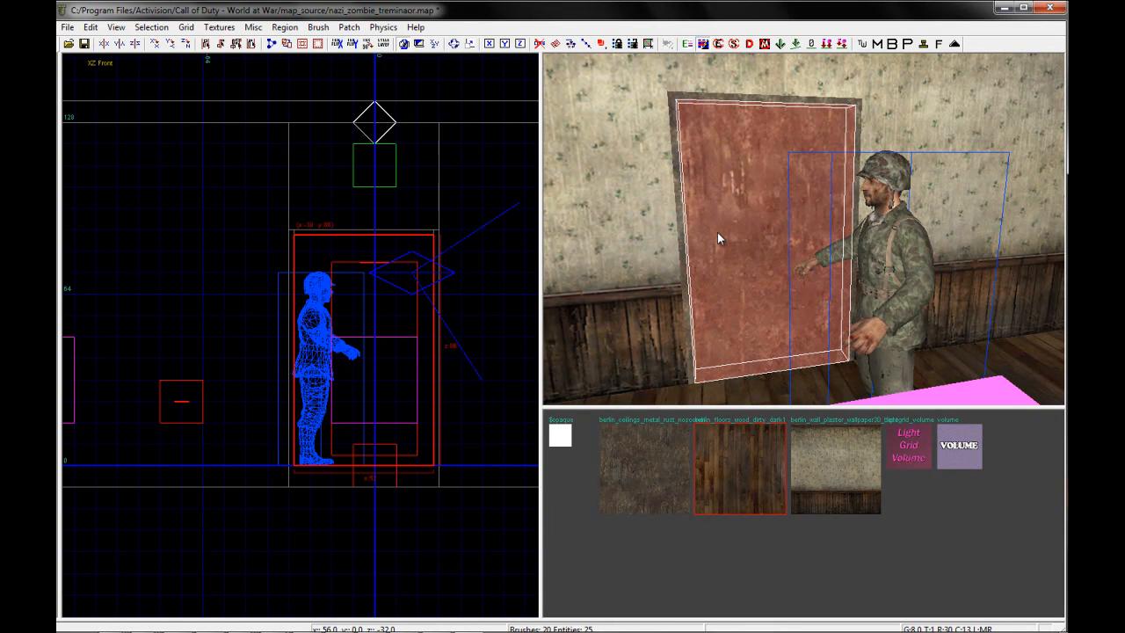
ctrl+middle_click(729, 262)
key(Escape)
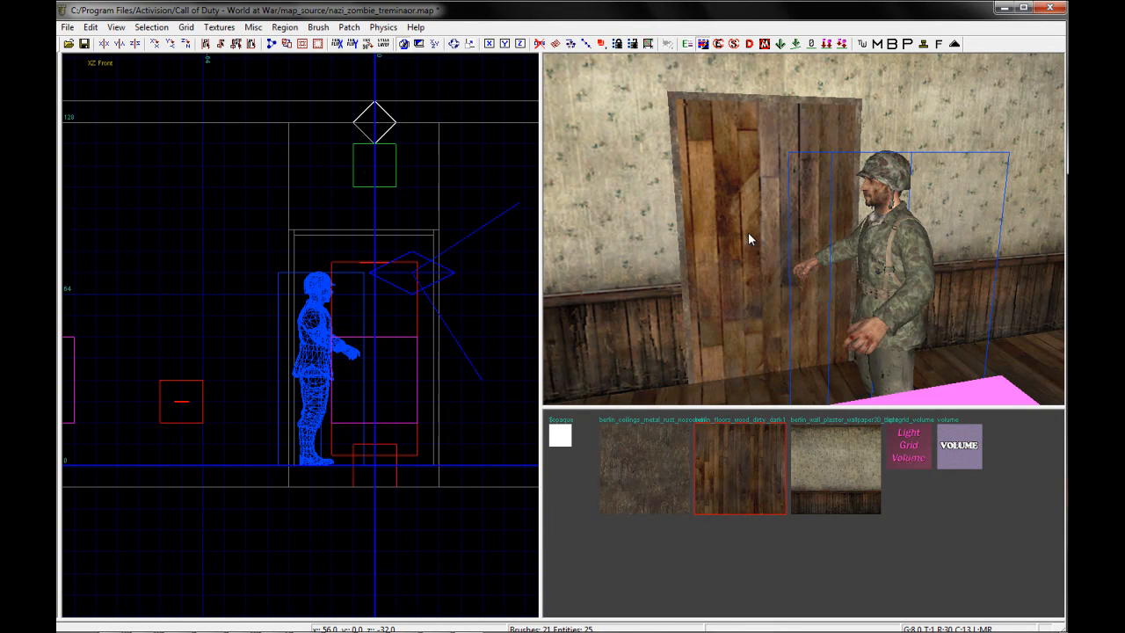
shift+click(748, 233)
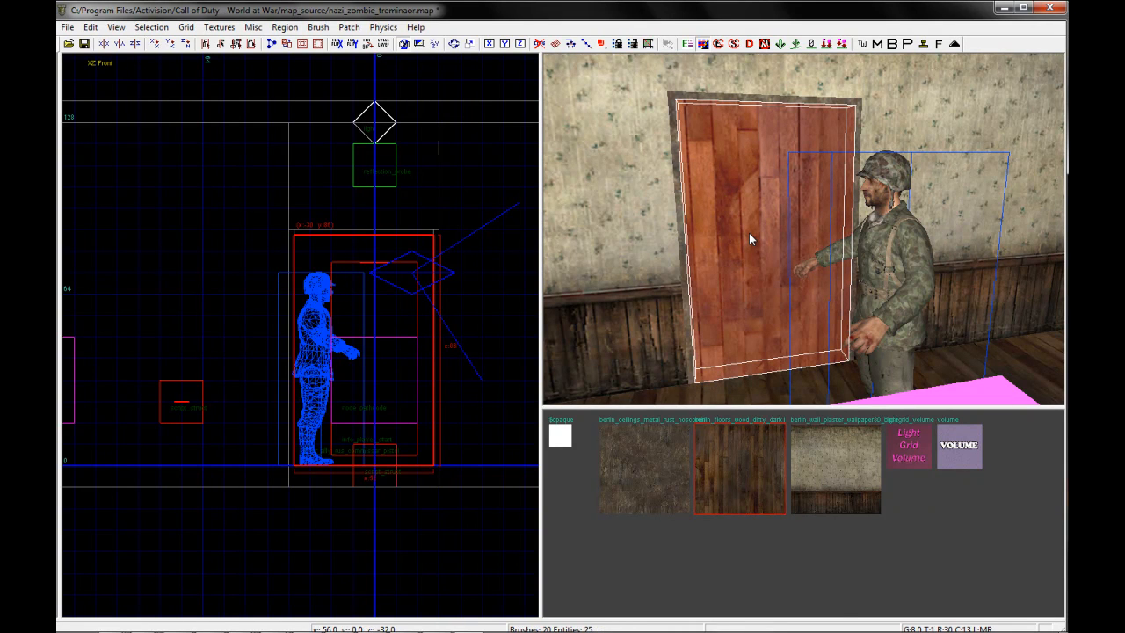
key(n)
drag(655, 291, 772, 270)
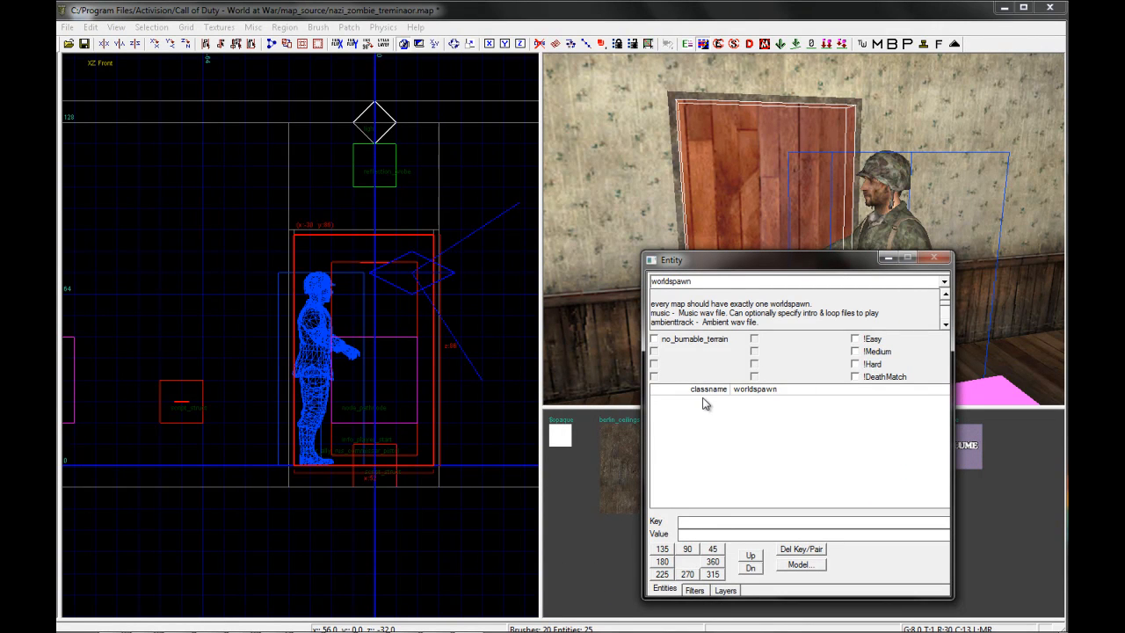
right_drag(877, 108, 827, 129)
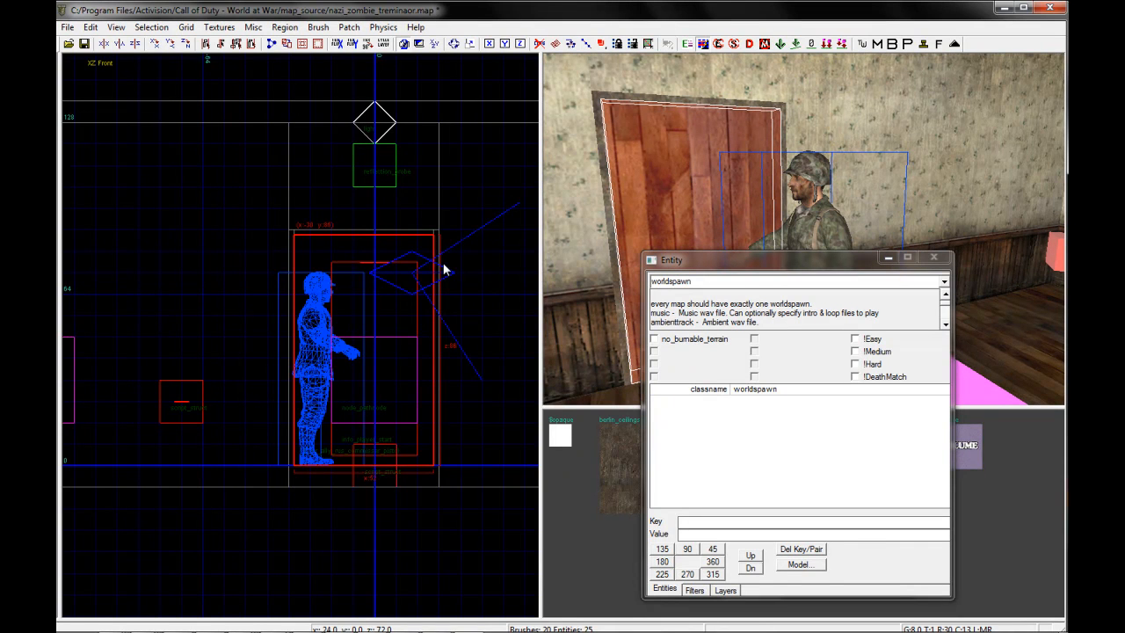
Convert the selected door into a script_brushmodel entity
right_click(416, 269)
click(476, 550)
right_click(358, 316)
mouse_move(408, 558)
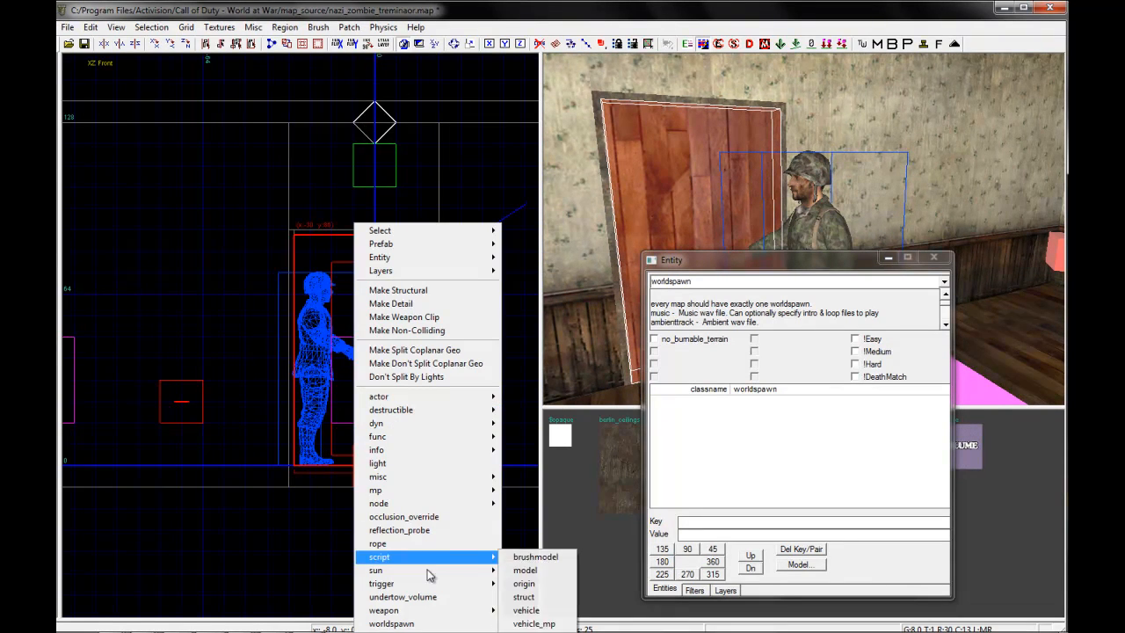
click(566, 557)
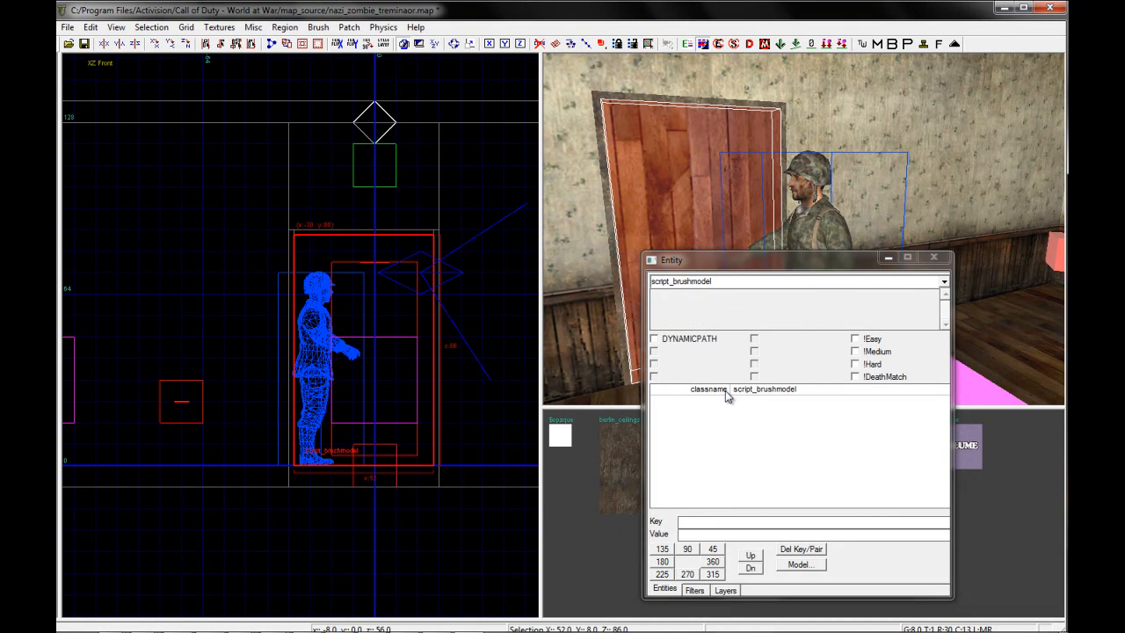
click(709, 522)
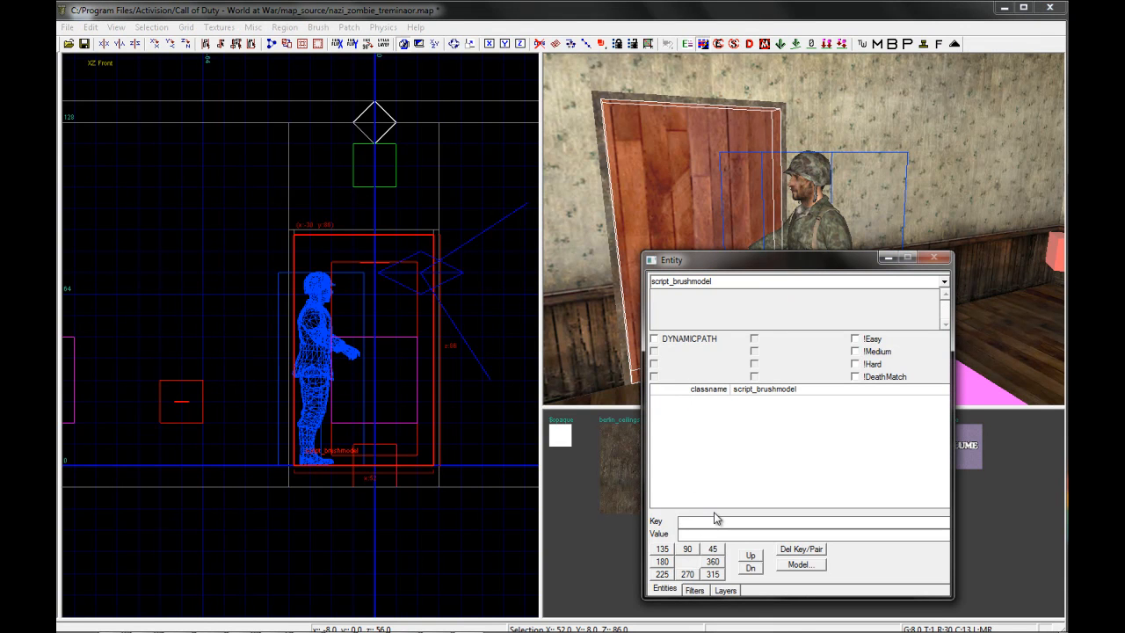
right_drag(857, 165, 852, 168)
key(Escape)
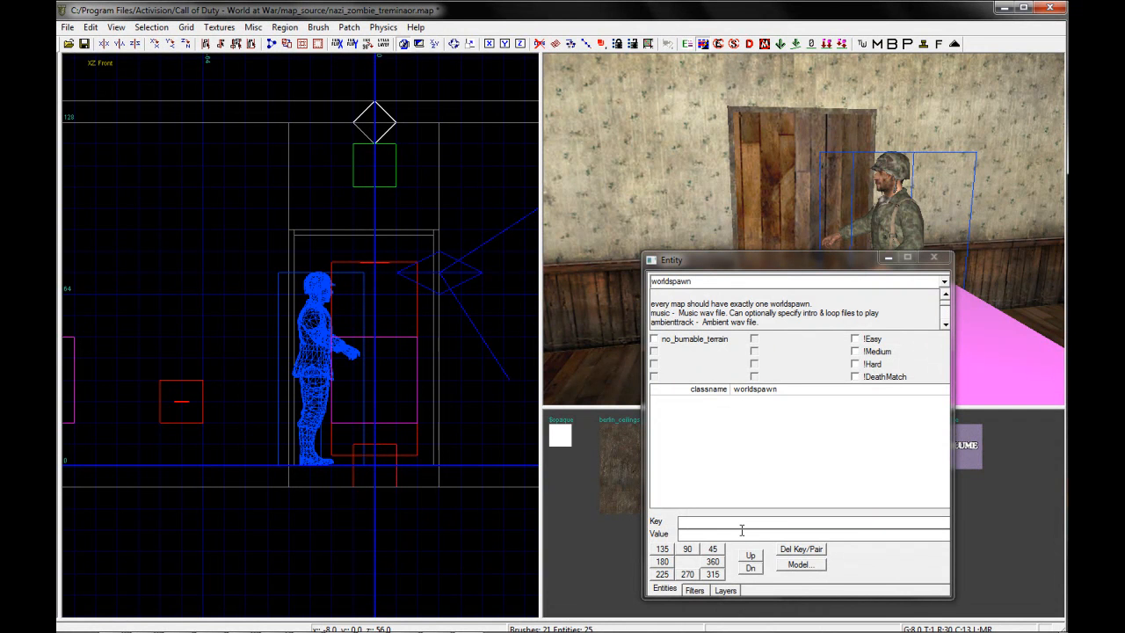
key(n)
right_drag(862, 248, 878, 244)
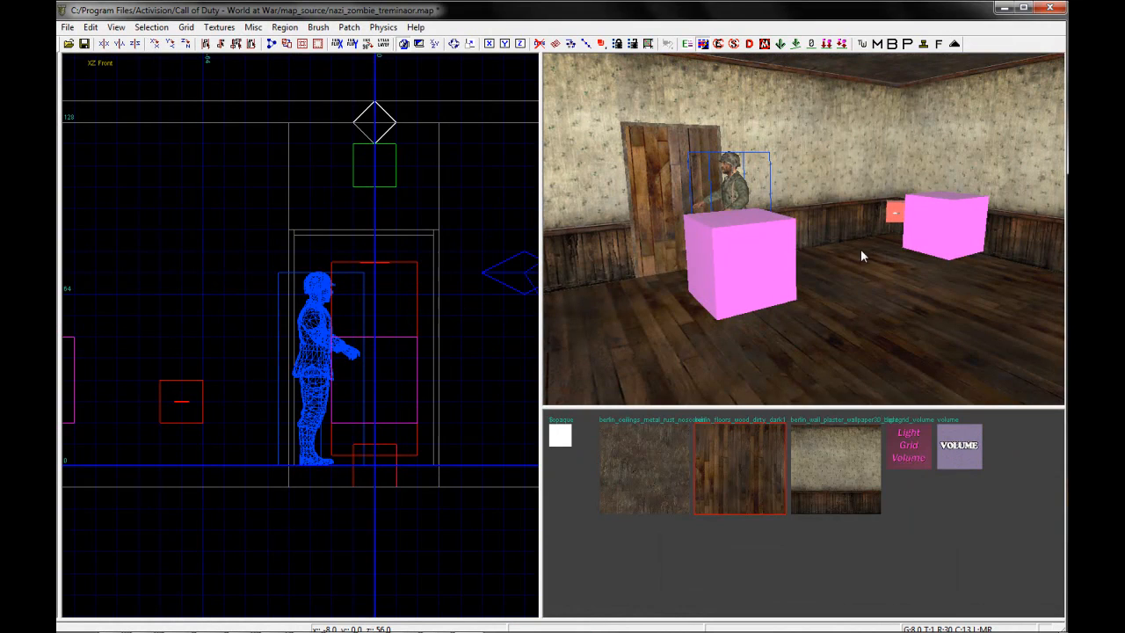
key(n)
right_drag(792, 213, 778, 196)
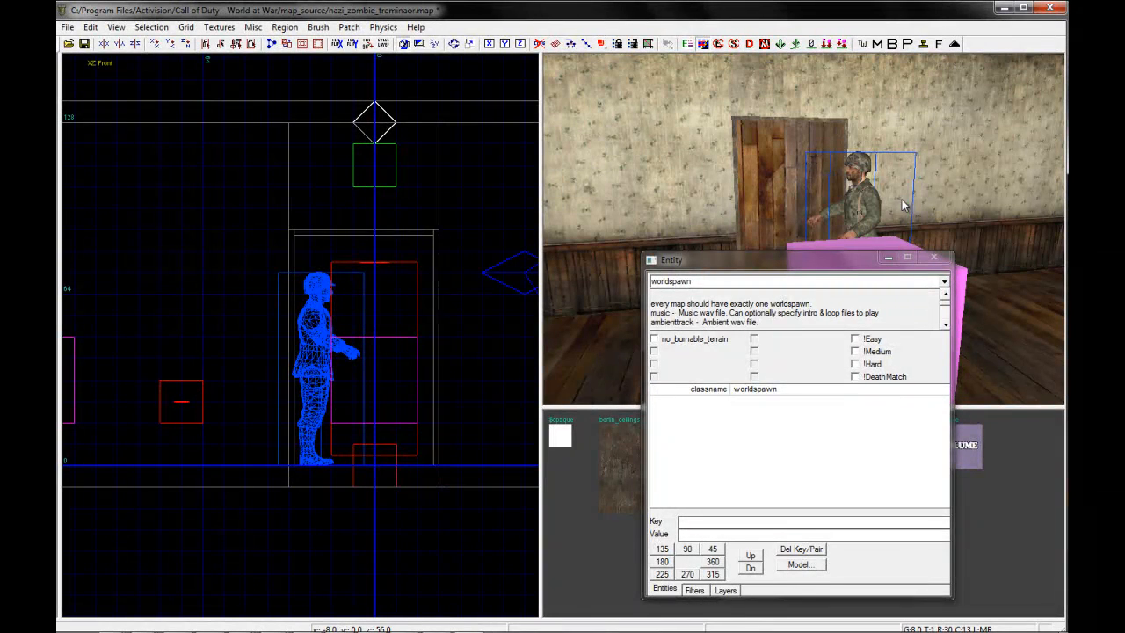
key(n)
right_drag(768, 196, 747, 173)
Select the door and add the key targetname with the value zombie_debris to its entity properties
shift+click(720, 171)
key(n)
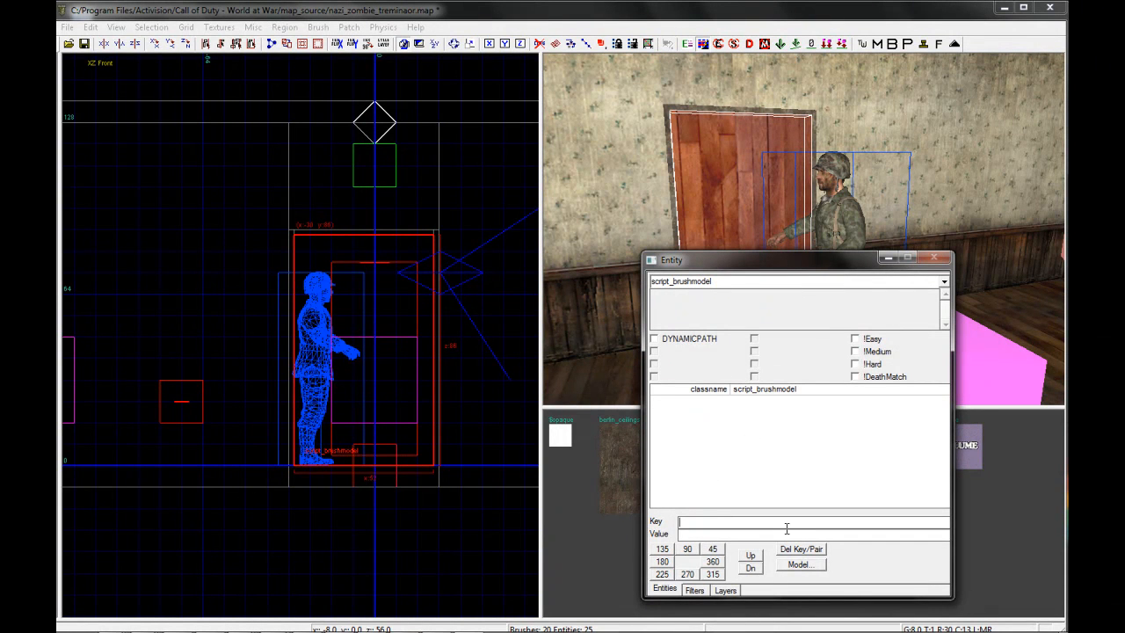
text(etname)
key(Tab)
text(zombie_debris)
key(Return)
Add the key zombie_cost with the value 2000 to the door entity
drag(770, 519, 652, 522)
text(zombie_cost)
key(Return)
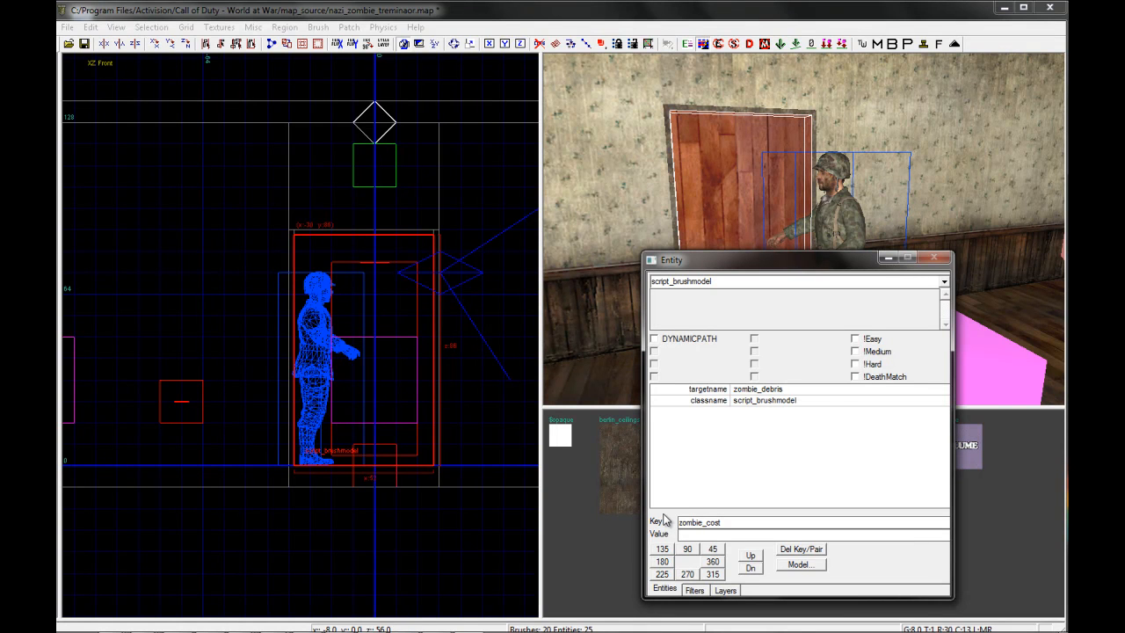
mouse_move(686, 624)
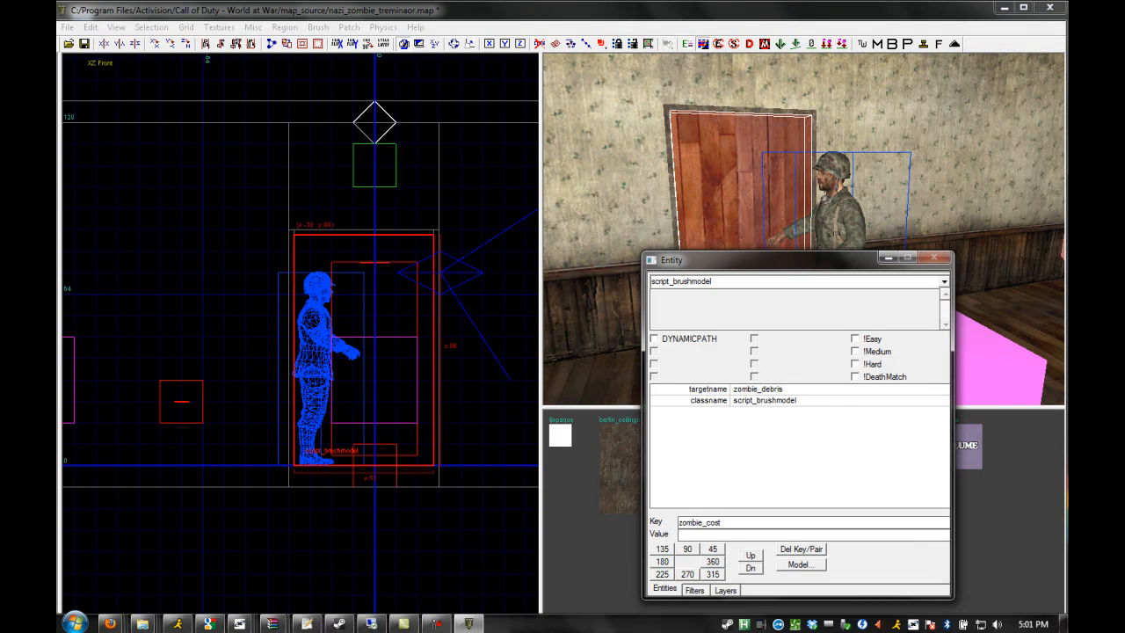
click(439, 622)
click(1006, 586)
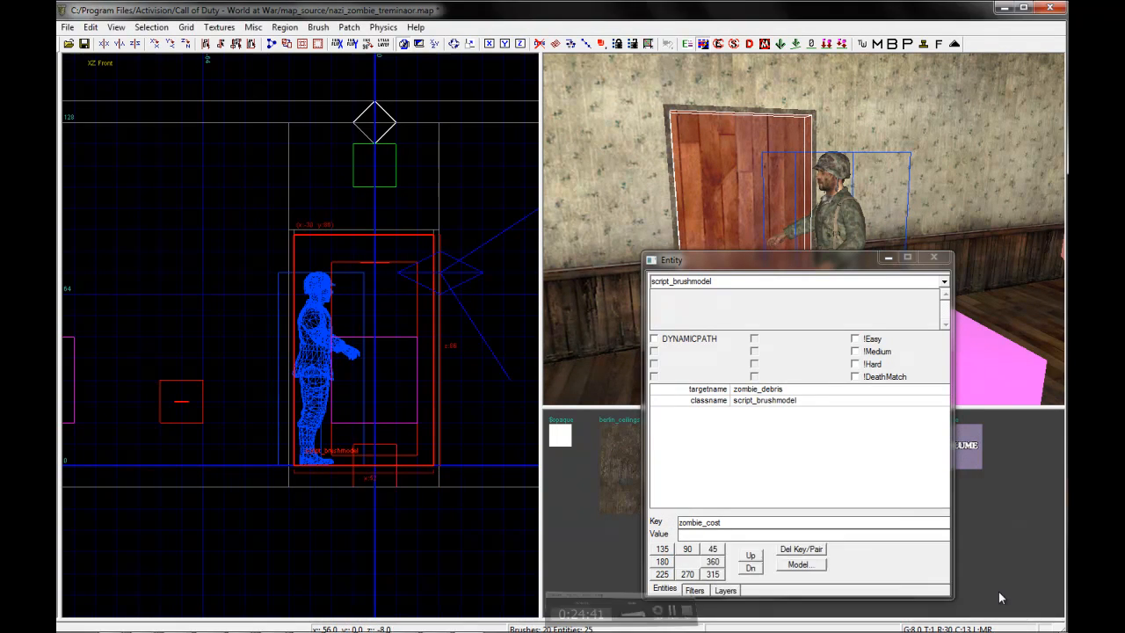
click(689, 534)
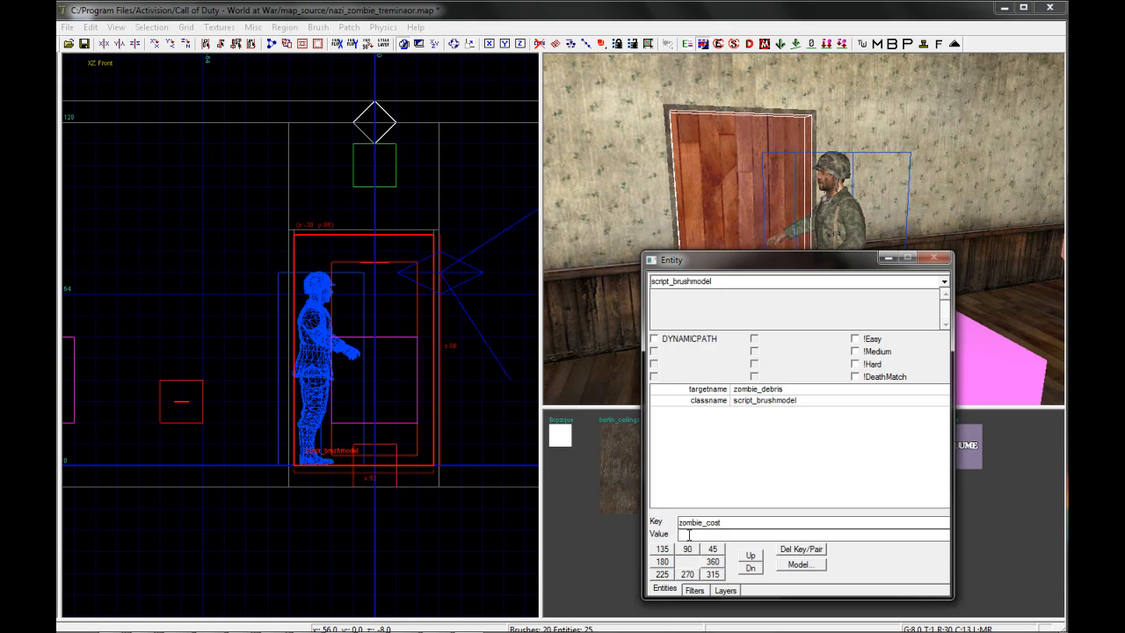
text(000)
key(Return)
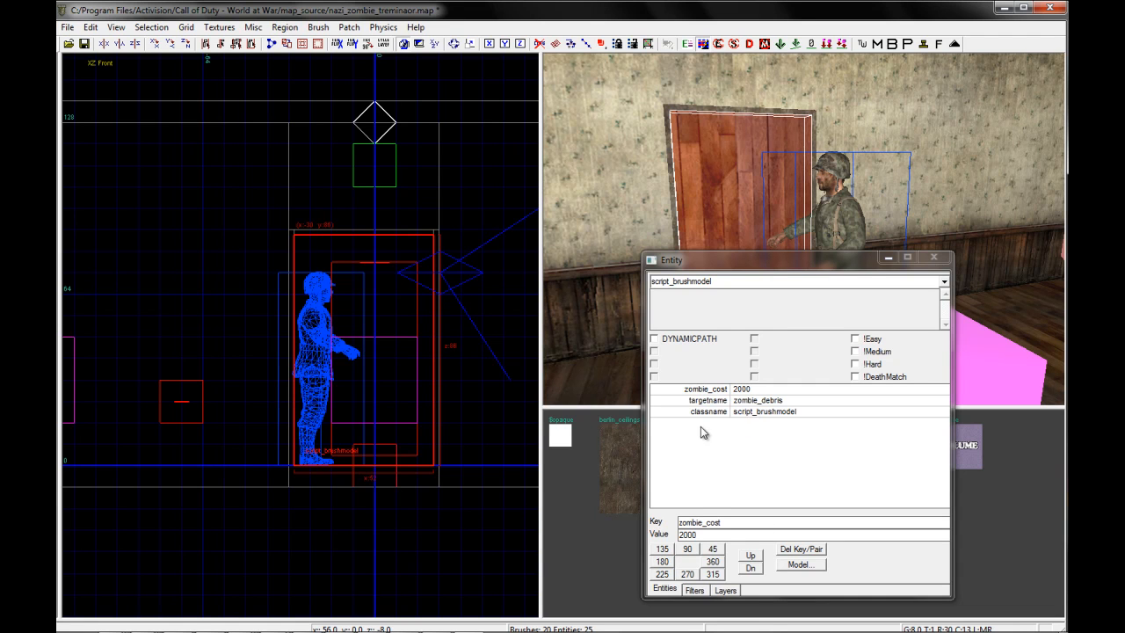
double_click(736, 520)
text(script_)
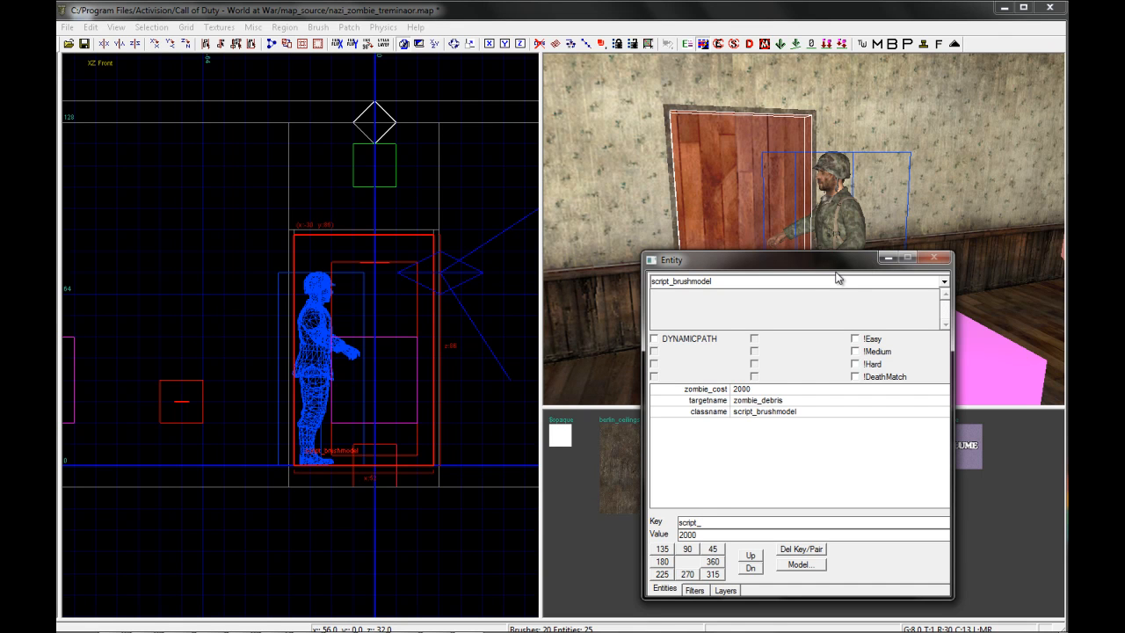
text(nnn)
drag(773, 263, 734, 254)
right_click(668, 185)
key(n)
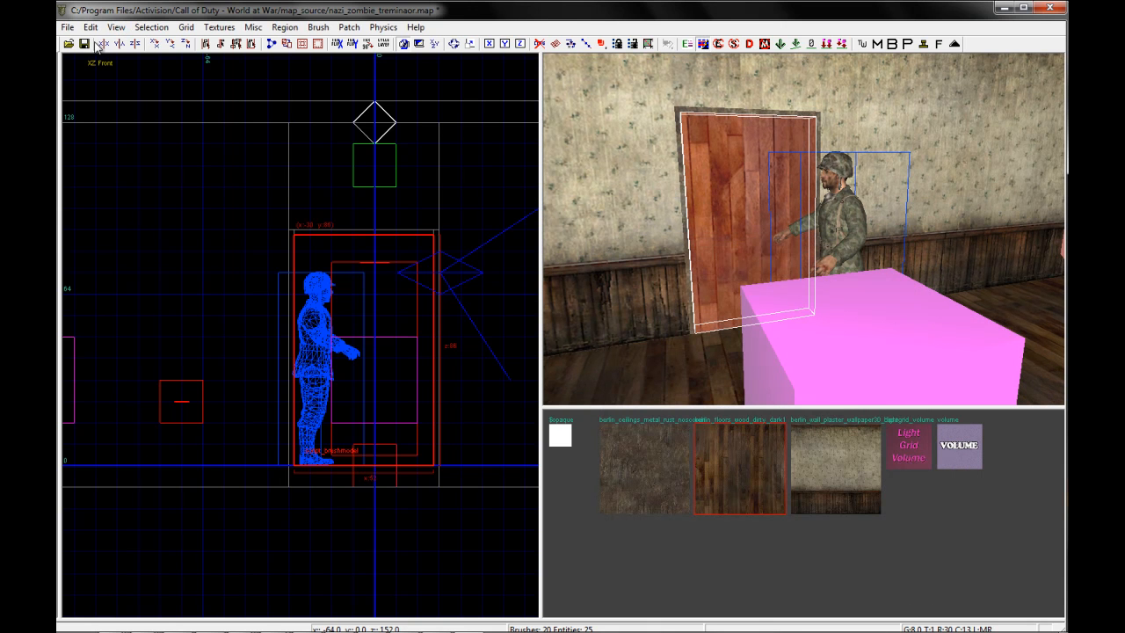
Save the map and open nazi_zombie_tutorial_sniper.map from the recent files without copying the selection
click(85, 44)
click(66, 27)
click(437, 236)
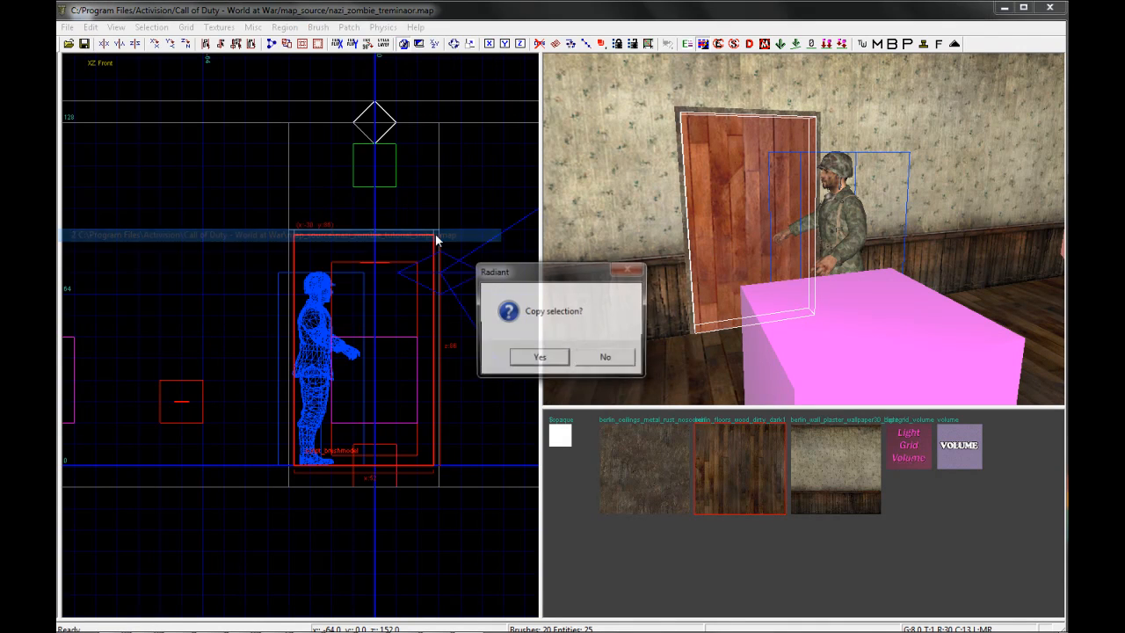
click(599, 359)
Examine the key and value pairs of the use trigger in front of the tutorial map's door
mouse_move(762, 313)
right_down()
mouse_move(775, 311)
mouse_move(764, 303)
right_up()
shift+click(727, 243)
key(n)
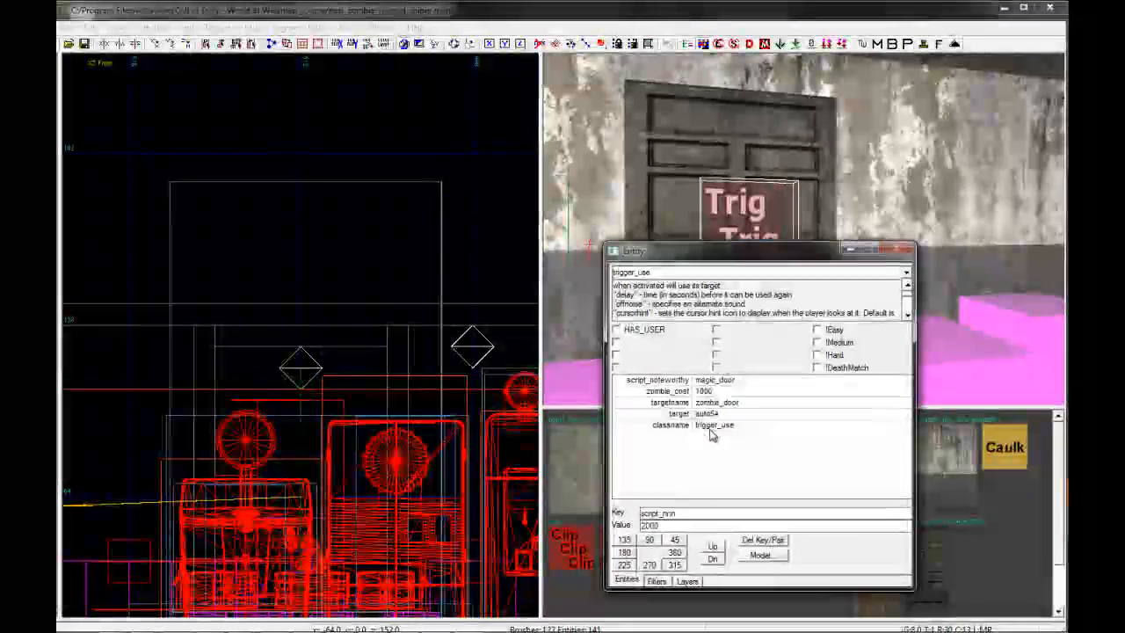
key(Escape)
key(Escape)
right_drag(764, 194, 766, 195)
right_drag(678, 252, 699, 229)
shift+click(657, 219)
key(n)
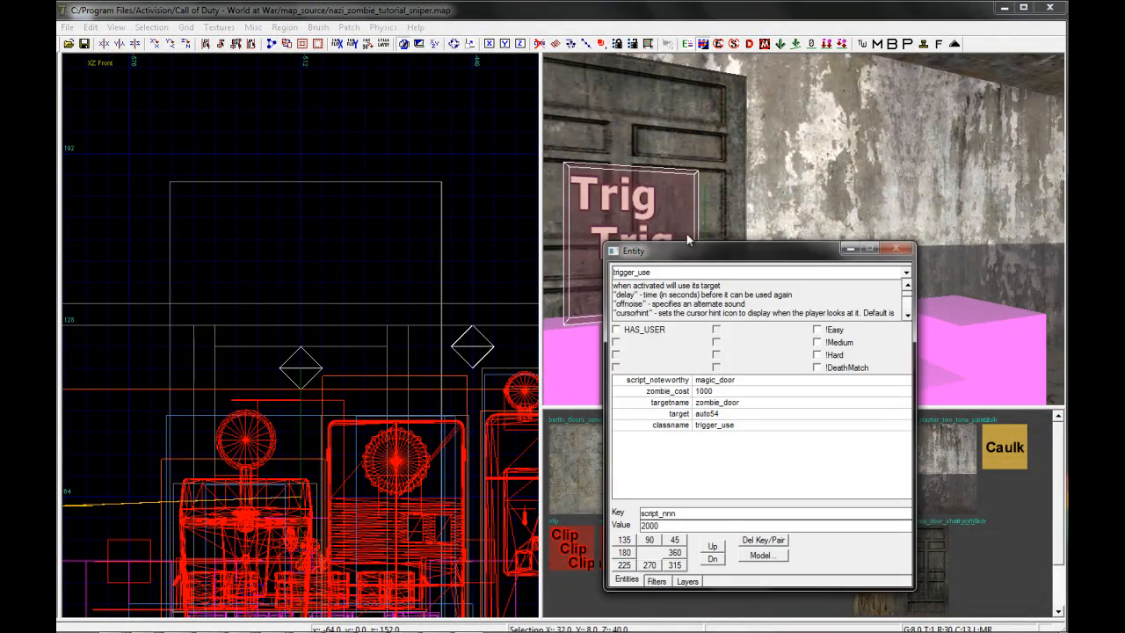
key(Escape)
Examine the entity properties of the door brushmodel behind the trigger
right_drag(1024, 277, 1010, 273)
key(Escape)
shift+click(826, 273)
key(n)
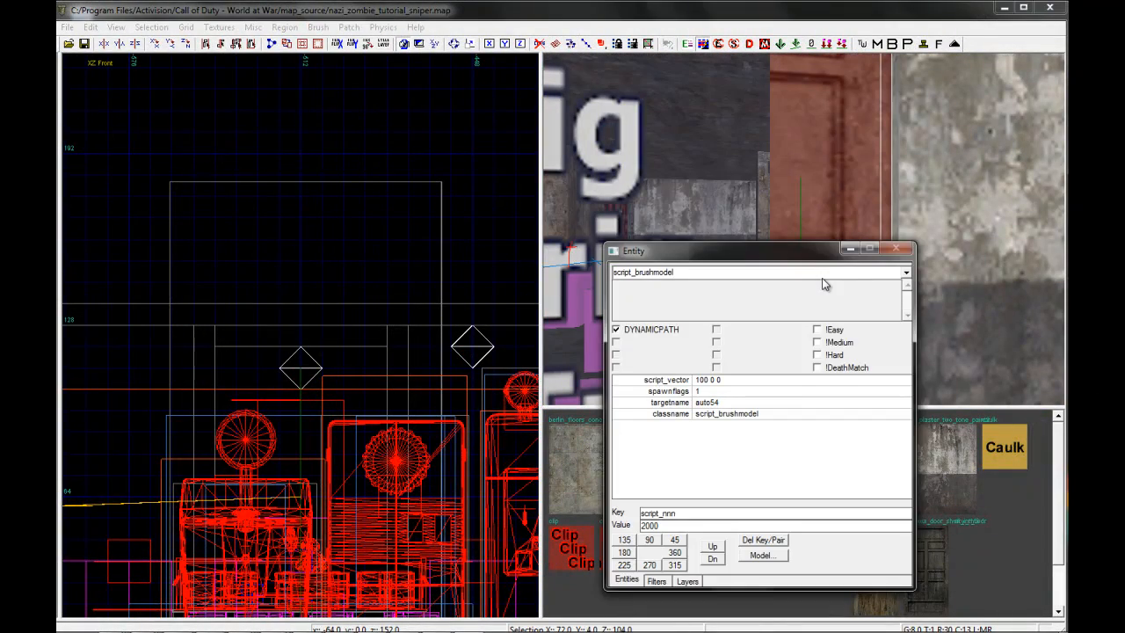
key(Escape)
key(Escape)
right_drag(823, 283, 860, 211)
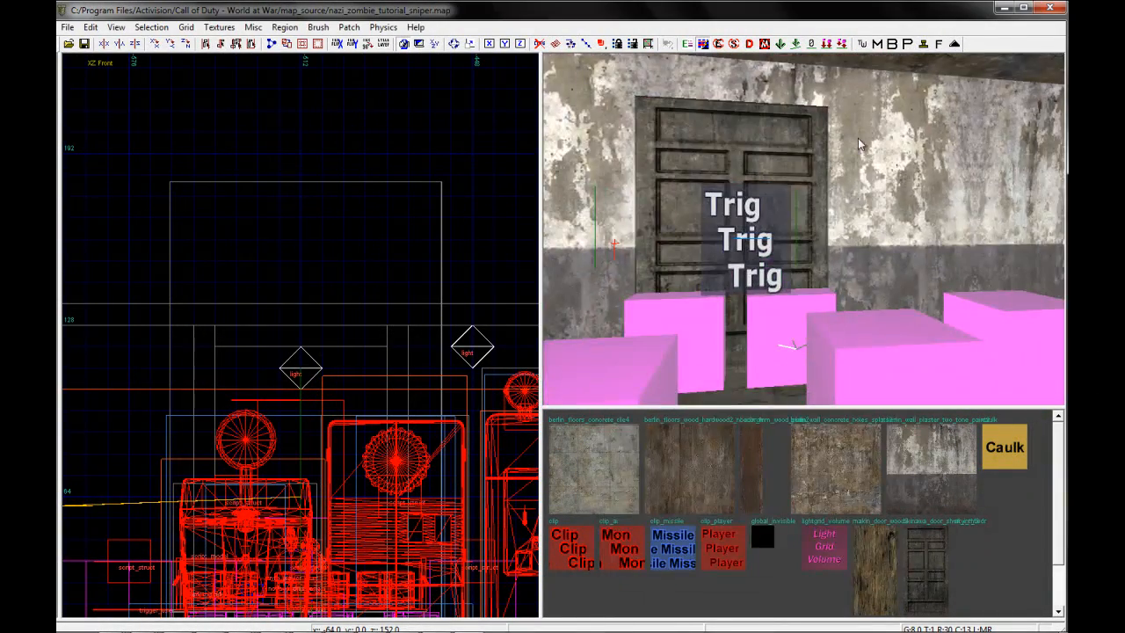
Reopen nazi_zombie_treminaor.map from the recent files and bring the door into view
click(67, 26)
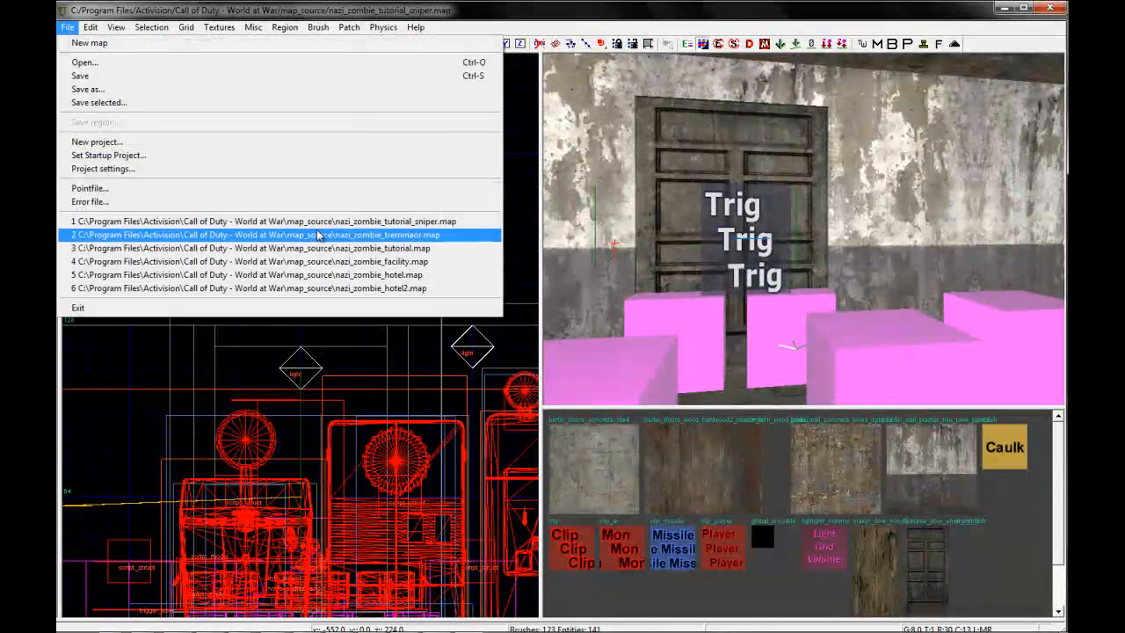
click(420, 236)
mouse_move(655, 344)
right_down()
mouse_move(826, 317)
mouse_move(829, 304)
right_up()
Delete the zombie_cost and targetname pairs from the door entity and deselect the door
shift+click(768, 280)
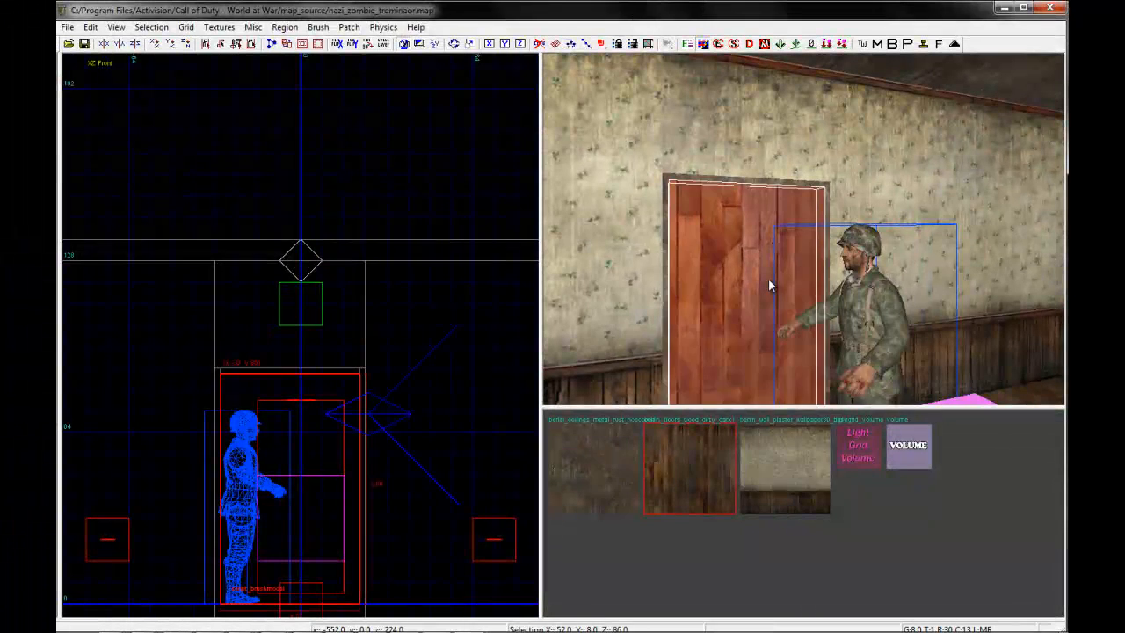
key(n)
click(666, 379)
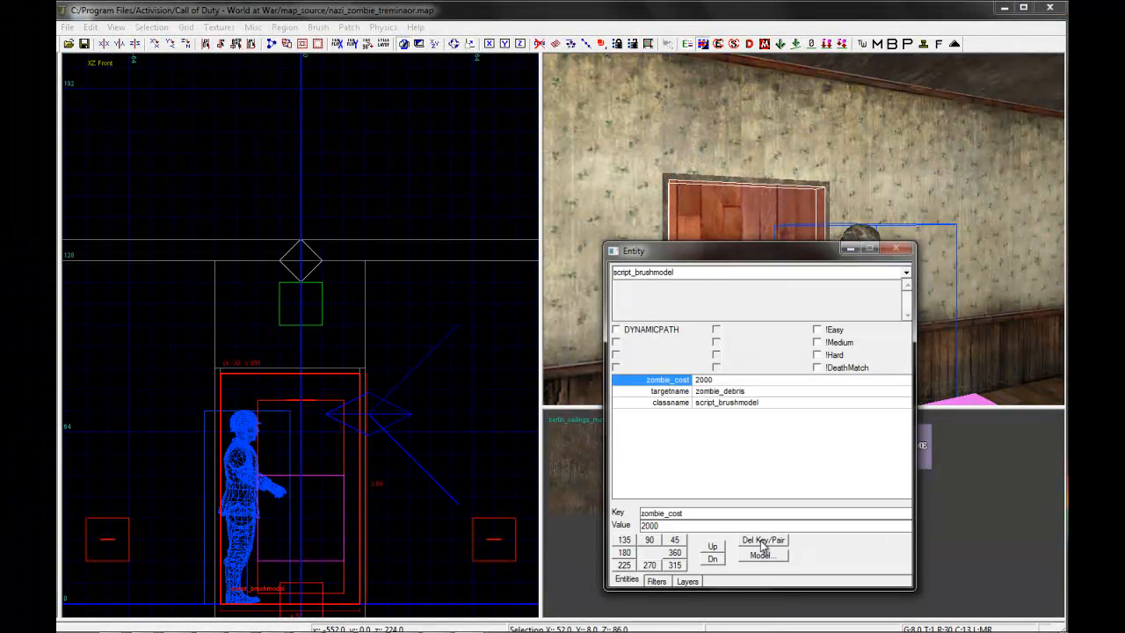
click(761, 542)
click(667, 379)
click(772, 541)
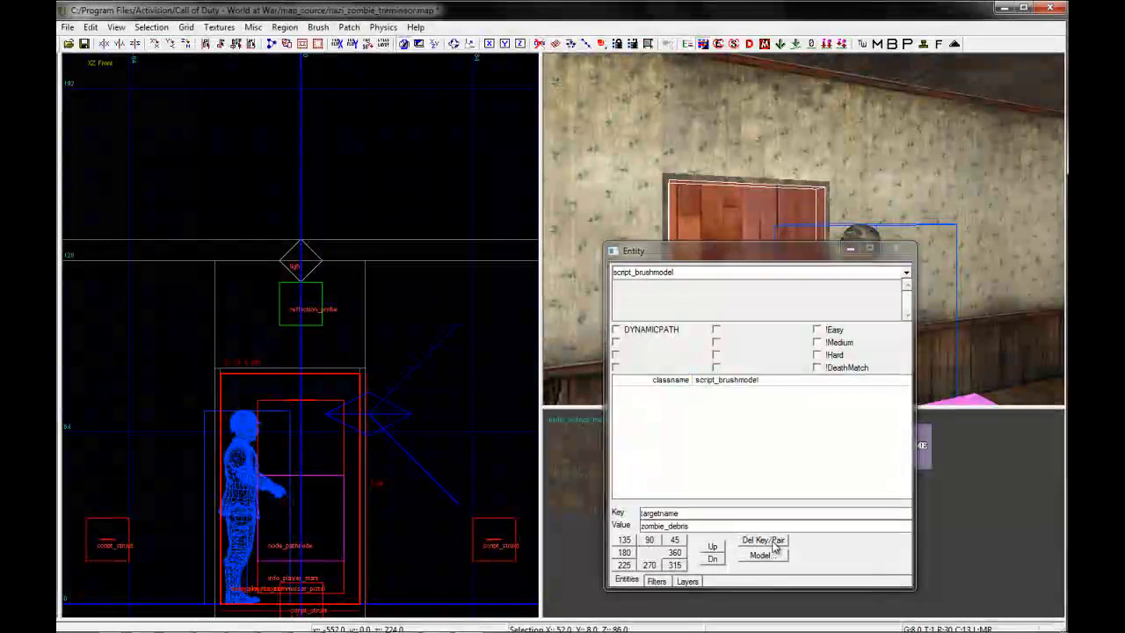
key(n)
shift+click(790, 273)
In the top view, draw a brush 56 by 8 units directly in front of the door and its frame
key(ctrl+Tab)
key(ctrl+Tab)
key(ctrl+Tab)
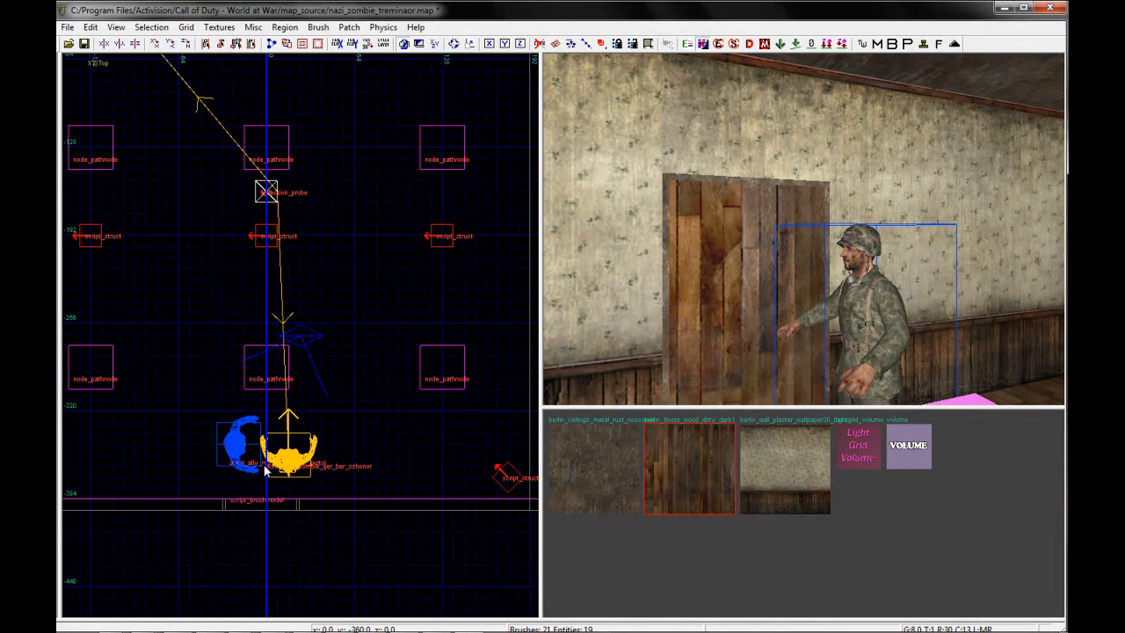
shift+click(707, 242)
scroll(224, 516, up, 3)
key(Escape)
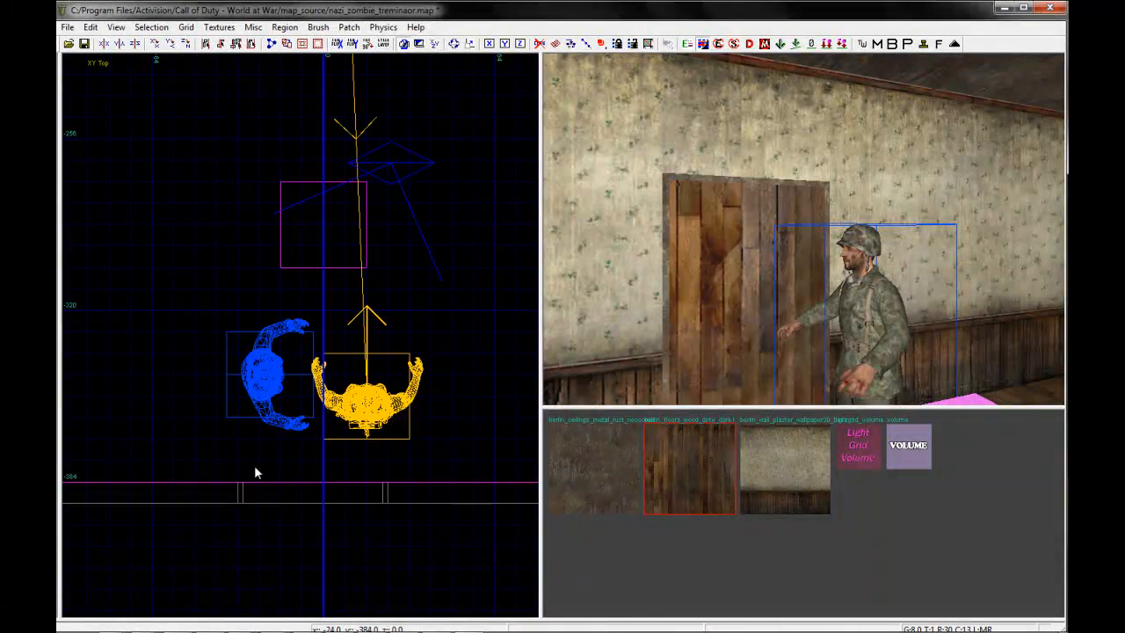
shift+click(244, 466)
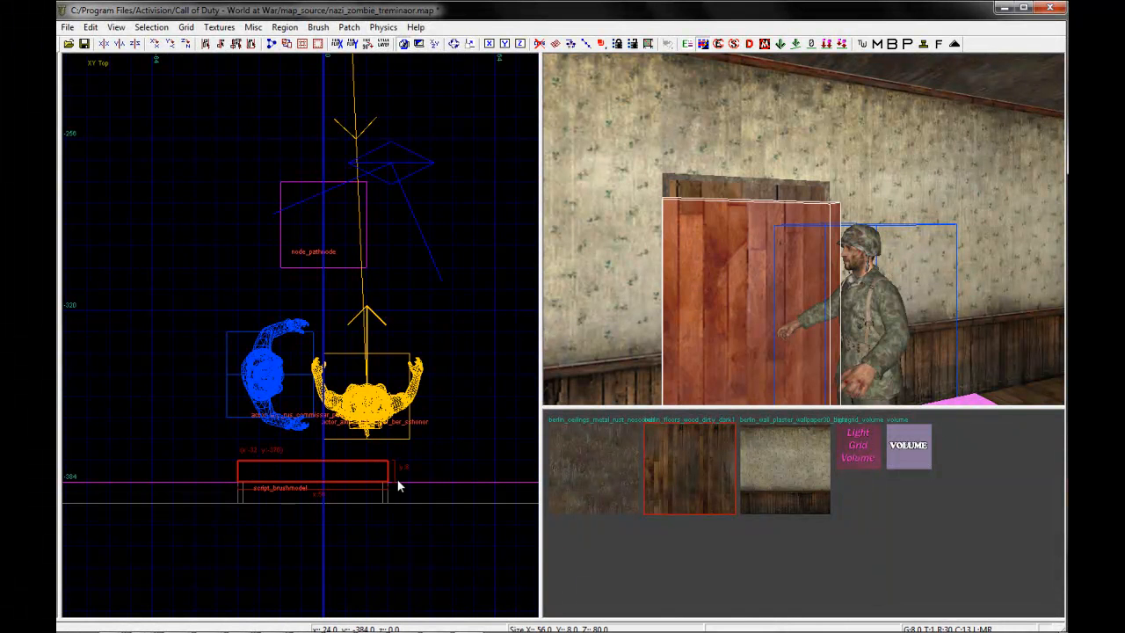
In the front view, raise the new brush to the top edge of the door frame
key(ctrl+Tab)
right_drag(263, 271, 245, 319)
drag(287, 239, 287, 220)
Convert the brush in front of the door into a trigger_use entity and open its entity properties
right_click(266, 347)
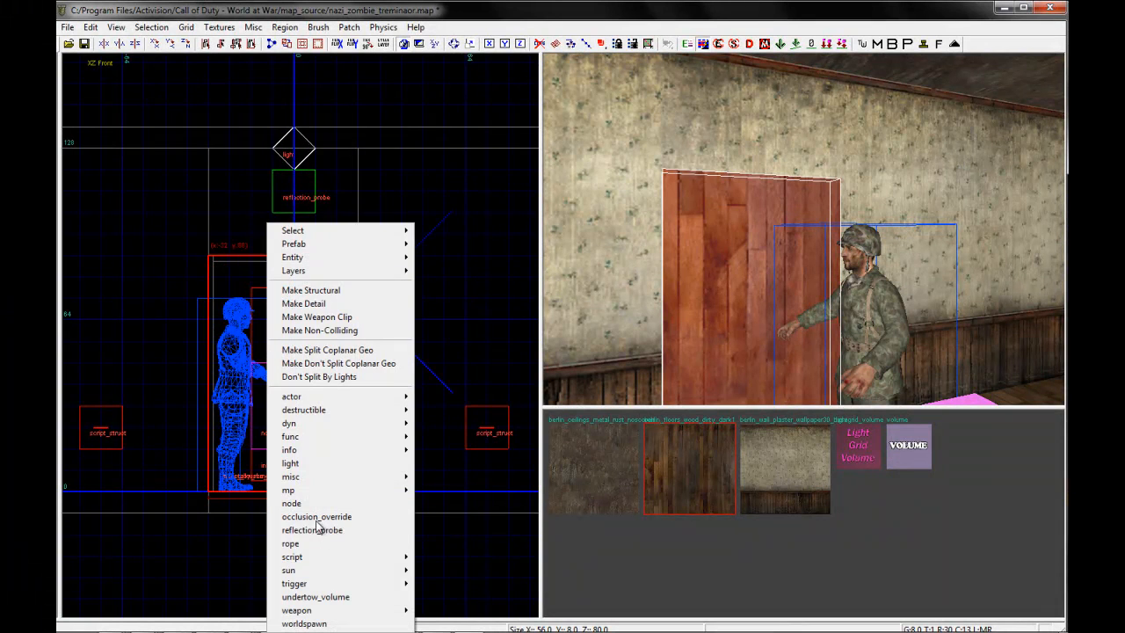
mouse_move(322, 584)
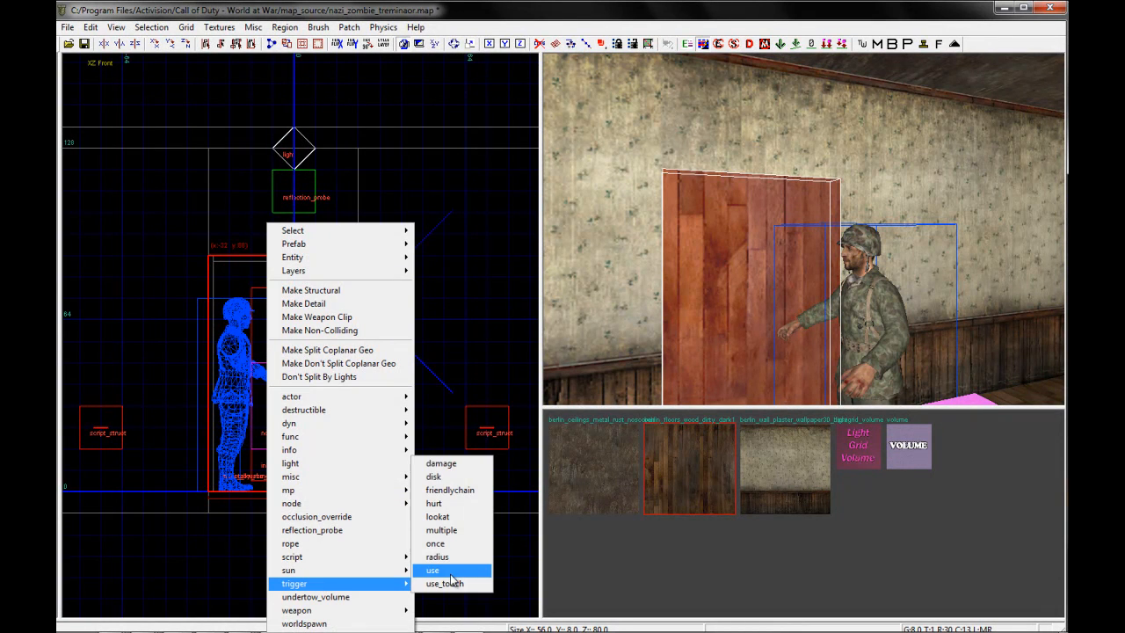
click(449, 572)
key(Escape)
shift+click(699, 310)
key(n)
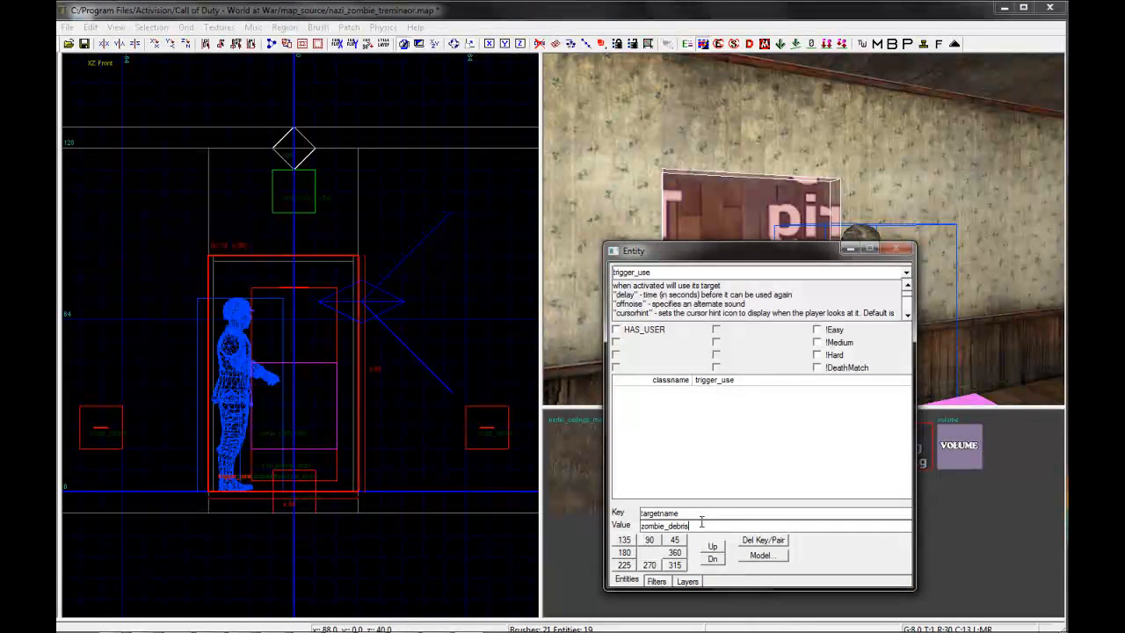
Set the trigger's targetname to zombie_debris and its zombie_cost to 2000, deselect it, and close the entity properties
key(Return)
click(617, 523)
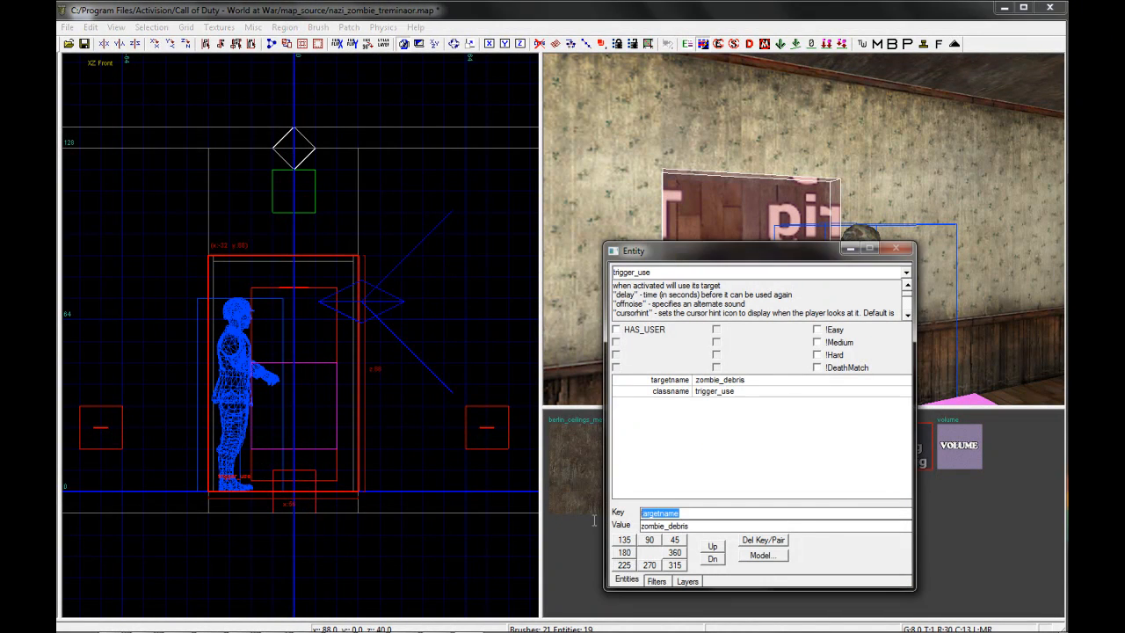
text(zombie_cost)
key(Tab)
text(2000)
key(Return)
key(Escape)
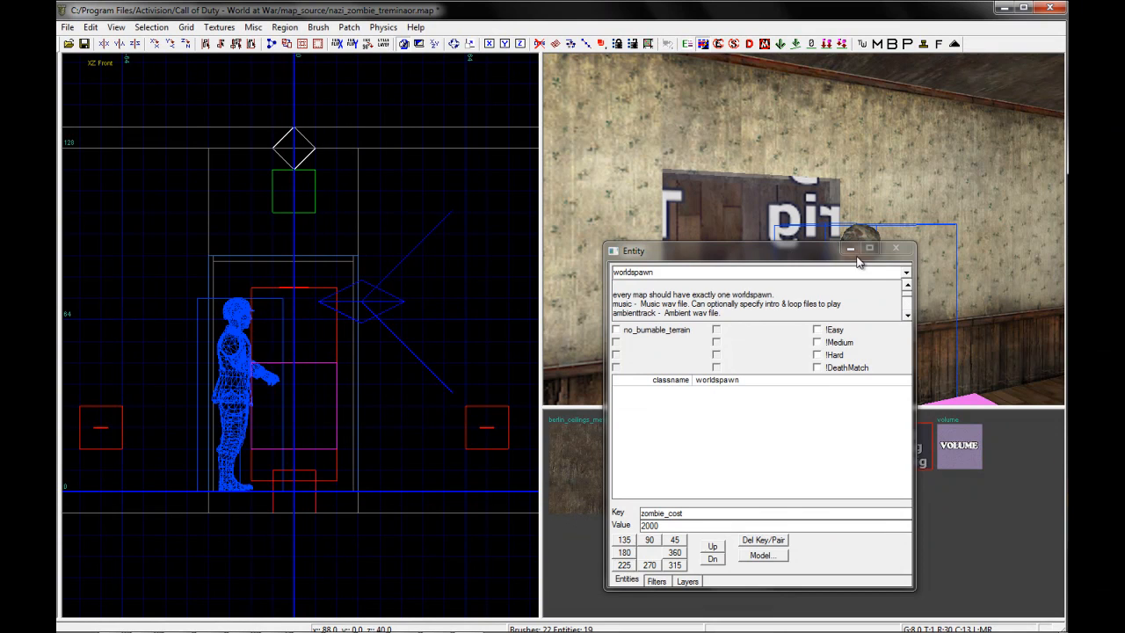
key(n)
Select the trigger followed by the door behind it, connect the trigger to the door, and clear the selection
right_drag(820, 259, 820, 259)
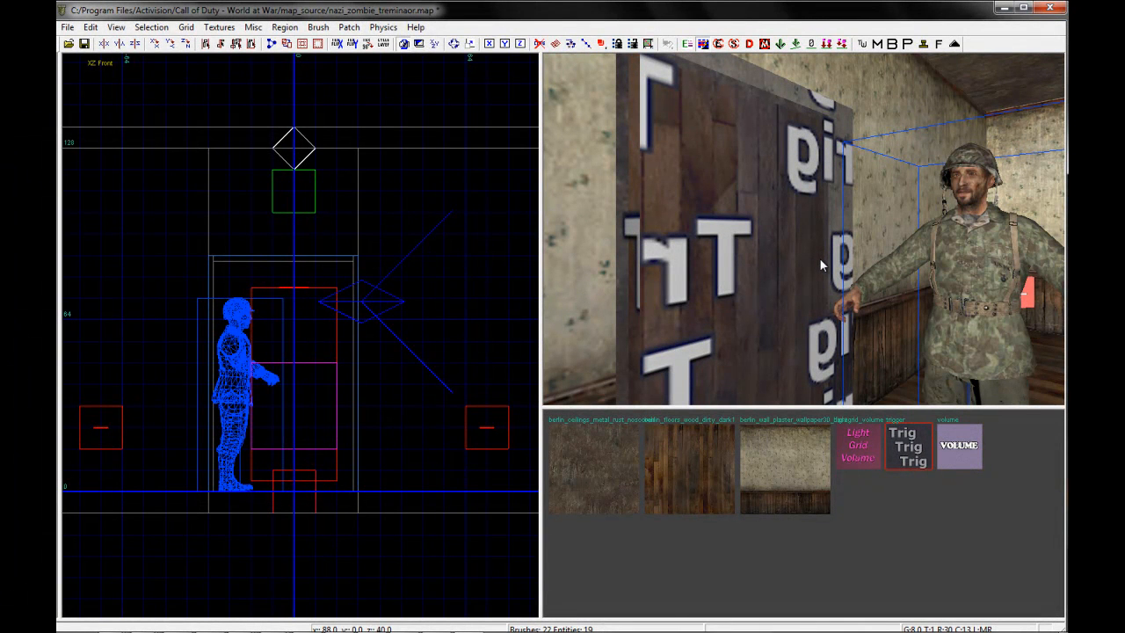
right_drag(845, 229, 844, 227)
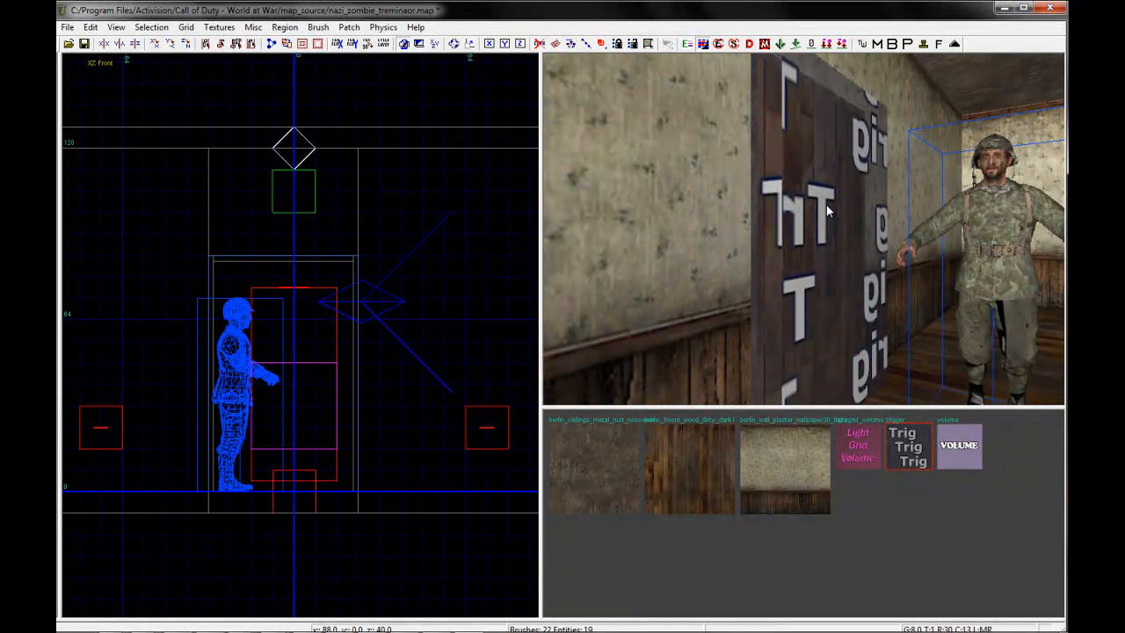
right_drag(795, 256, 795, 256)
shift+click(777, 282)
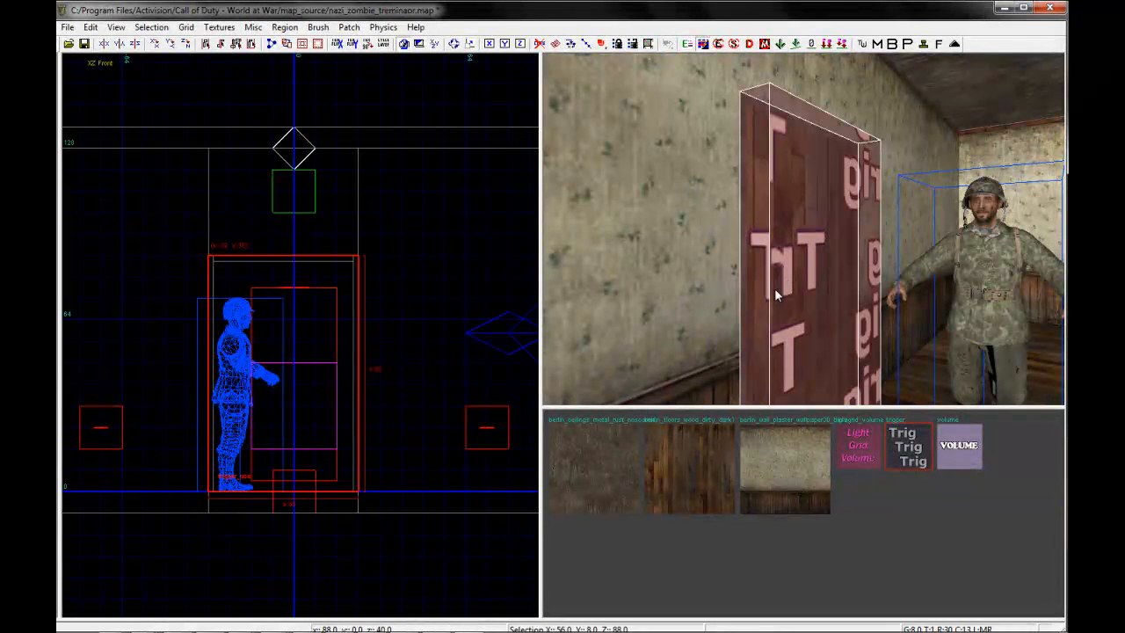
mouse_move(824, 321)
right_down()
mouse_move(840, 300)
mouse_move(820, 279)
right_up()
shift+click(877, 247)
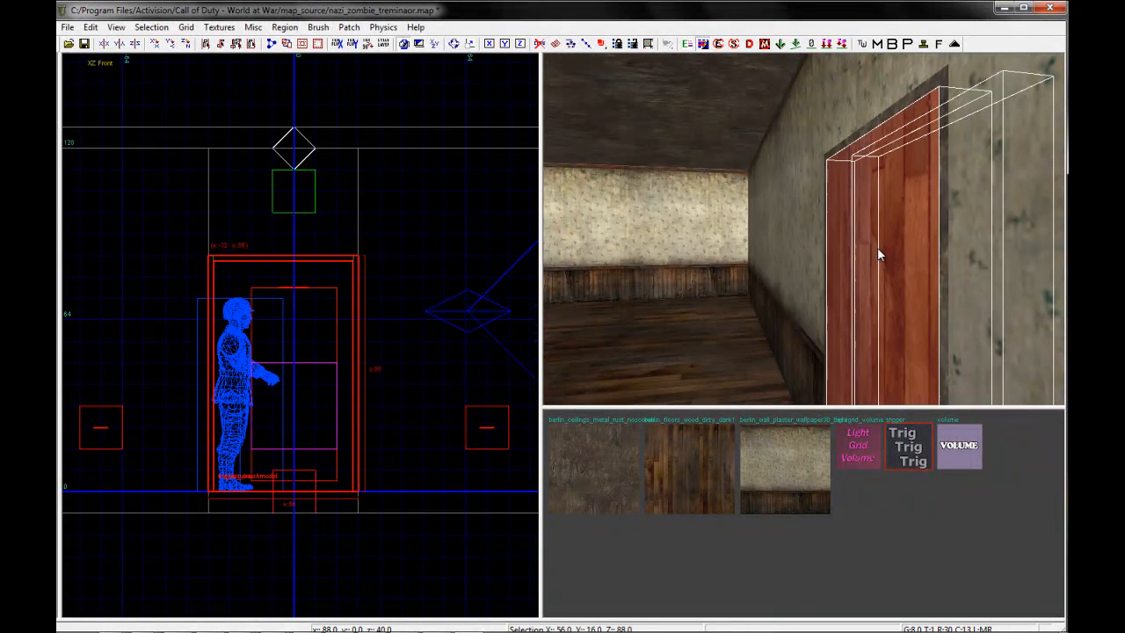
shift+click(877, 247)
mouse_move(897, 279)
right_down()
mouse_move(875, 298)
mouse_move(840, 288)
mouse_move(854, 308)
mouse_move(843, 316)
right_up()
key(Escape)
Delete the soldier model standing beside the trigger and leave nothing selected
shift+click(809, 235)
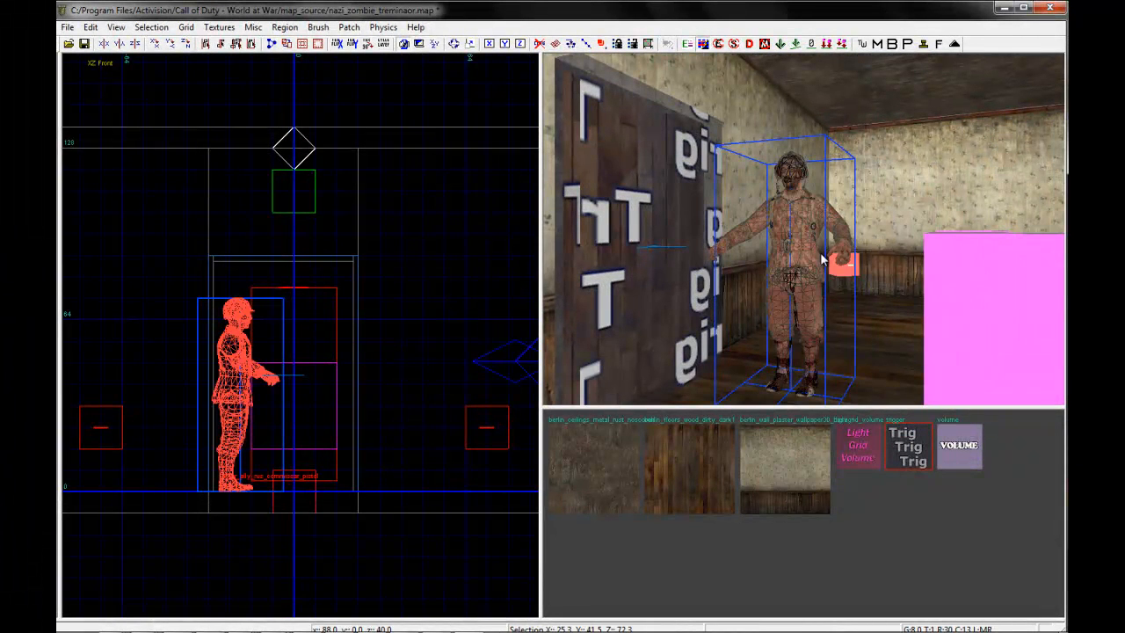
key(BackSpace)
right_drag(820, 254, 821, 254)
shift+click(842, 238)
key(Escape)
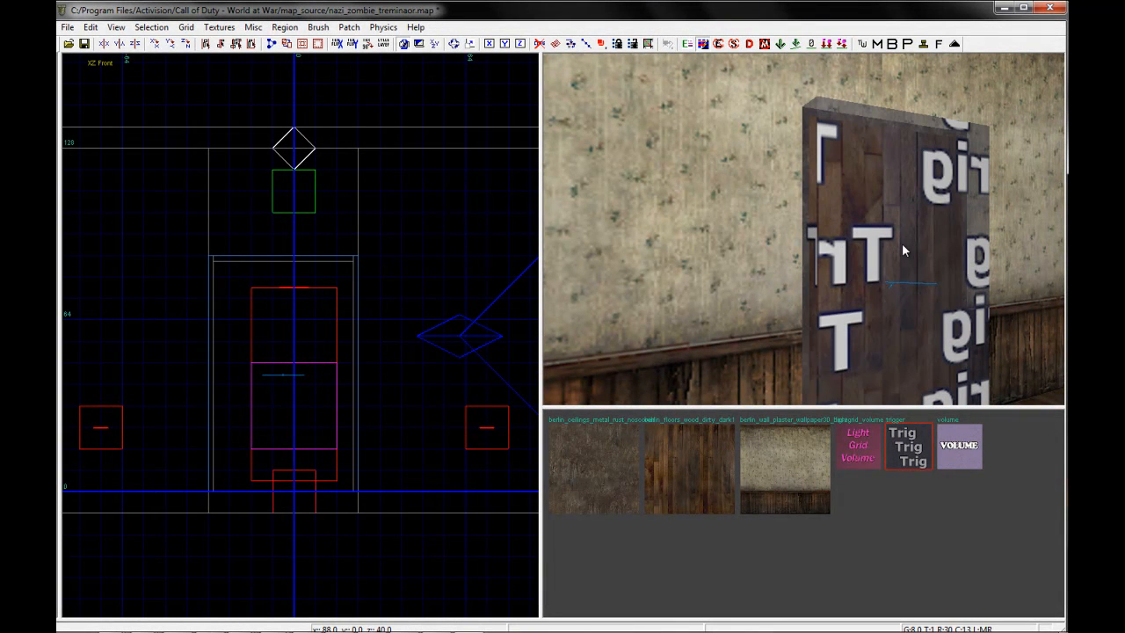
Look over the trigger, the walls and the room interior in the 3D view
right_drag(895, 285, 830, 269)
right_drag(862, 303, 862, 304)
right_drag(887, 262, 884, 262)
right_drag(841, 309, 843, 307)
mouse_move(854, 340)
right_down()
mouse_move(769, 322)
mouse_move(796, 309)
mouse_move(801, 231)
right_up()
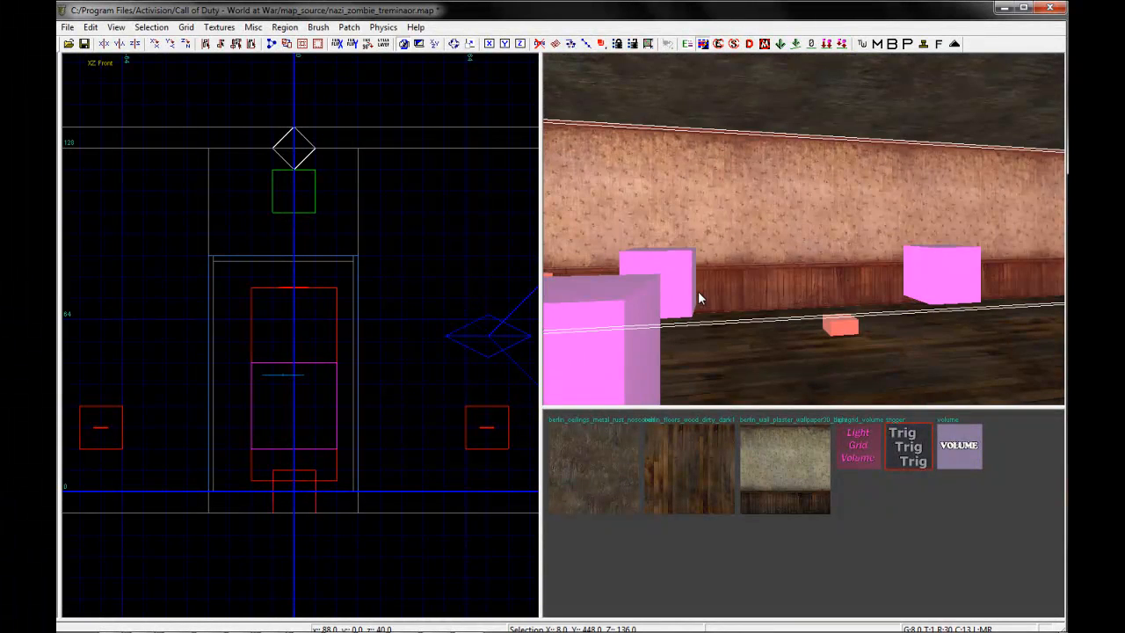
right_drag(1011, 285, 1000, 297)
key(Escape)
right_drag(823, 322, 825, 322)
shift+click(866, 189)
In the top view, draw a brush 384 by 480 units overlapping the lower room
key(ctrl+Tab)
key(ctrl+Tab)
key(ctrl+Tab)
key(Escape)
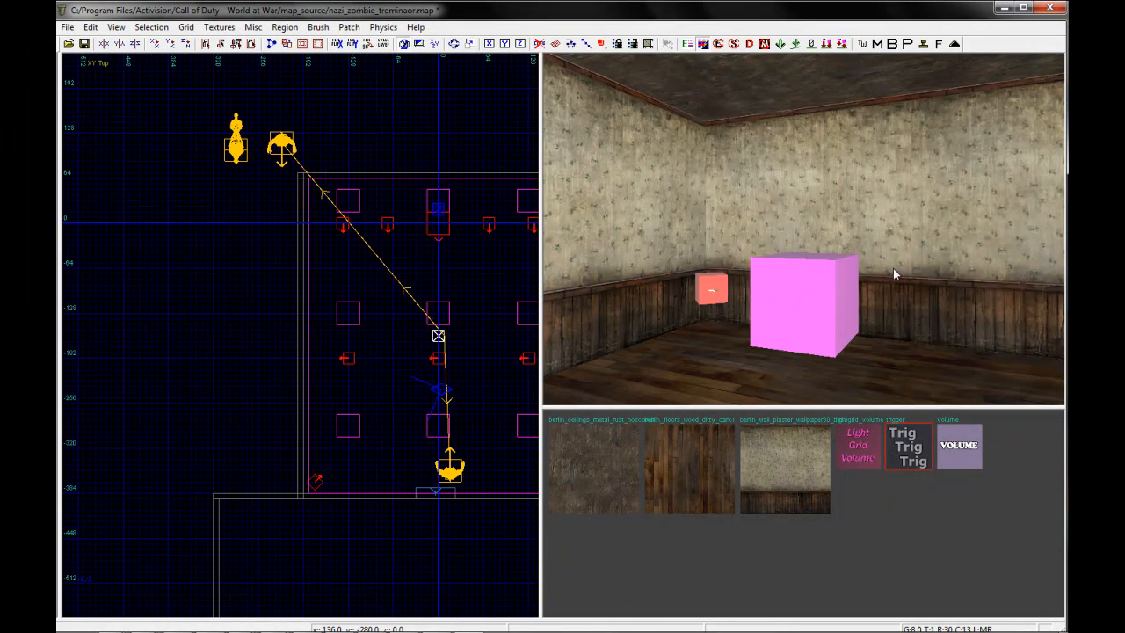
scroll(892, 268, up, 5)
right_drag(892, 268, 893, 267)
scroll(324, 206, down, 4)
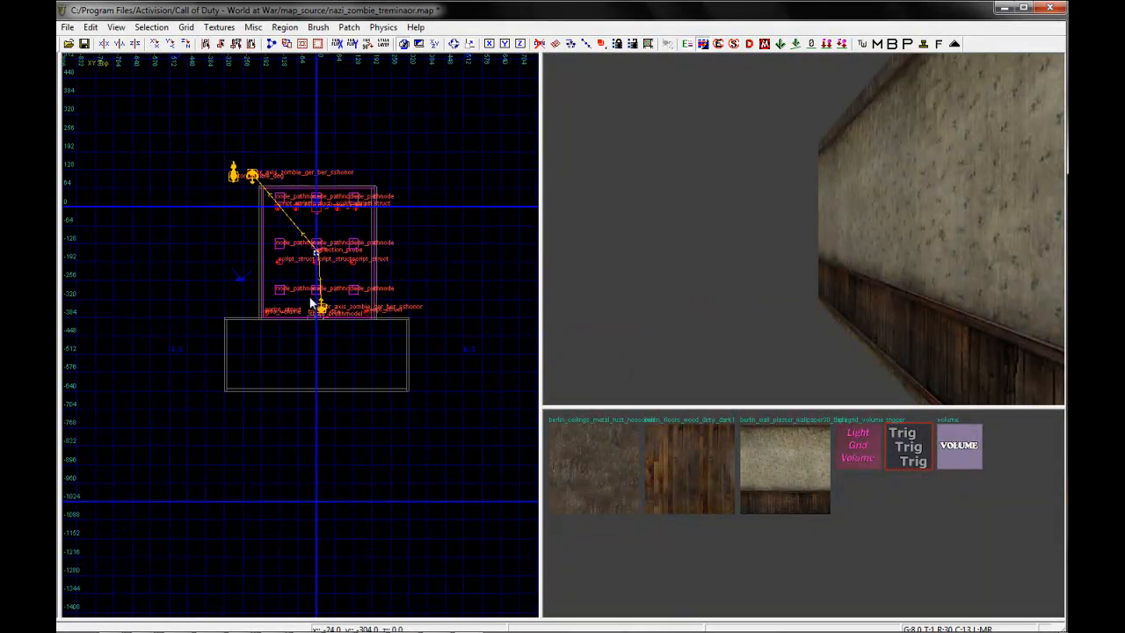
scroll(462, 426, up, 2)
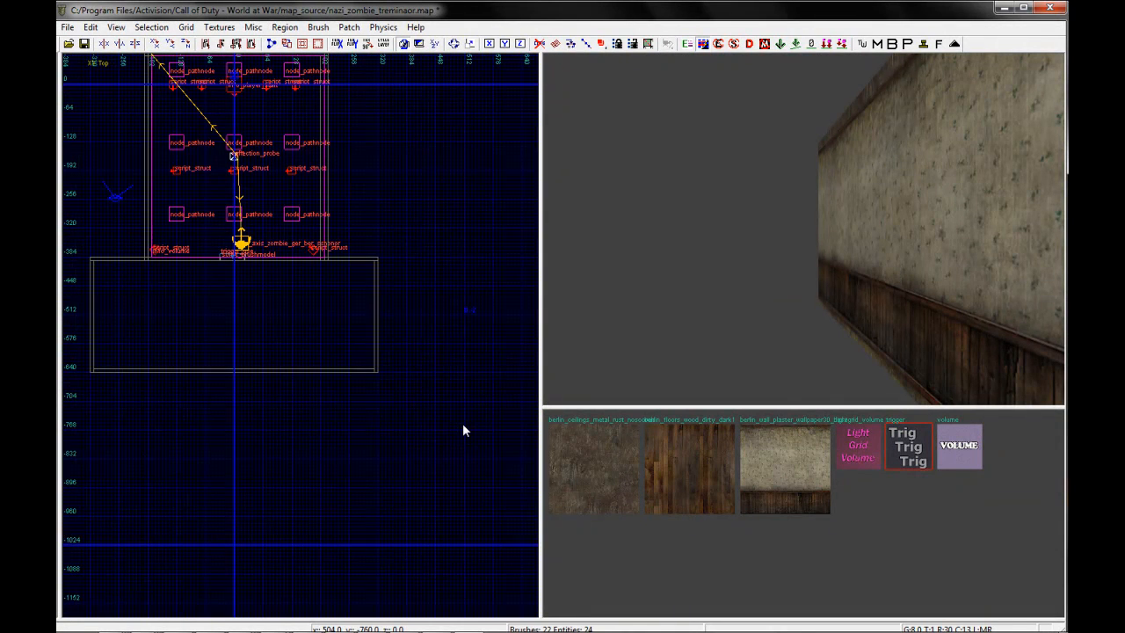
scroll(453, 426, down, 1)
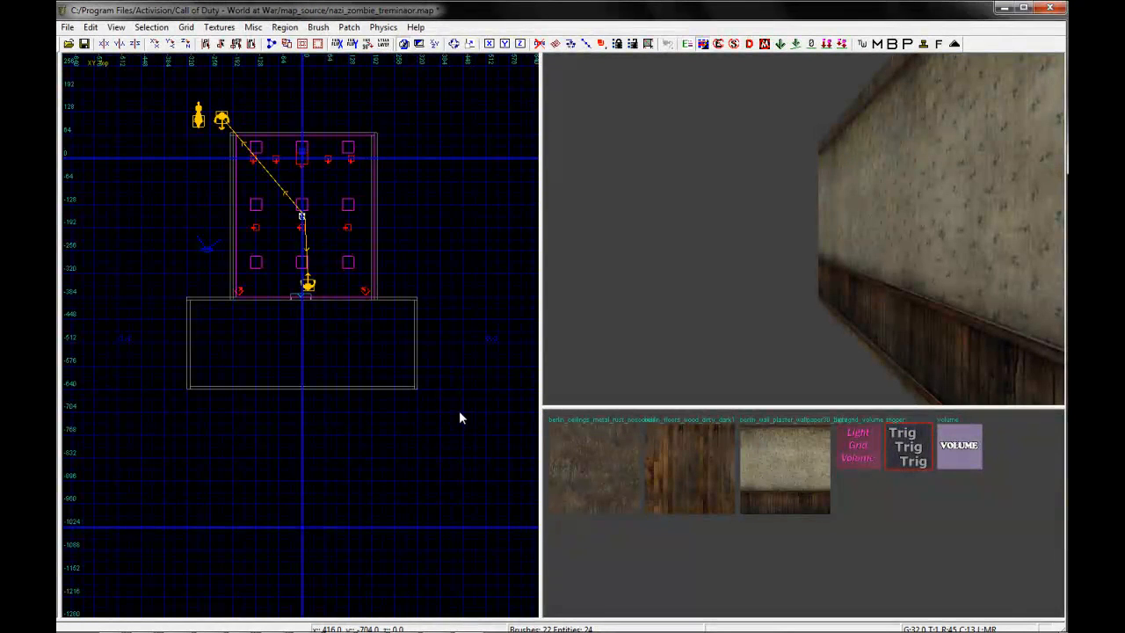
mouse_move(463, 439)
mouse_down()
mouse_move(346, 314)
mouse_move(325, 274)
mouse_up()
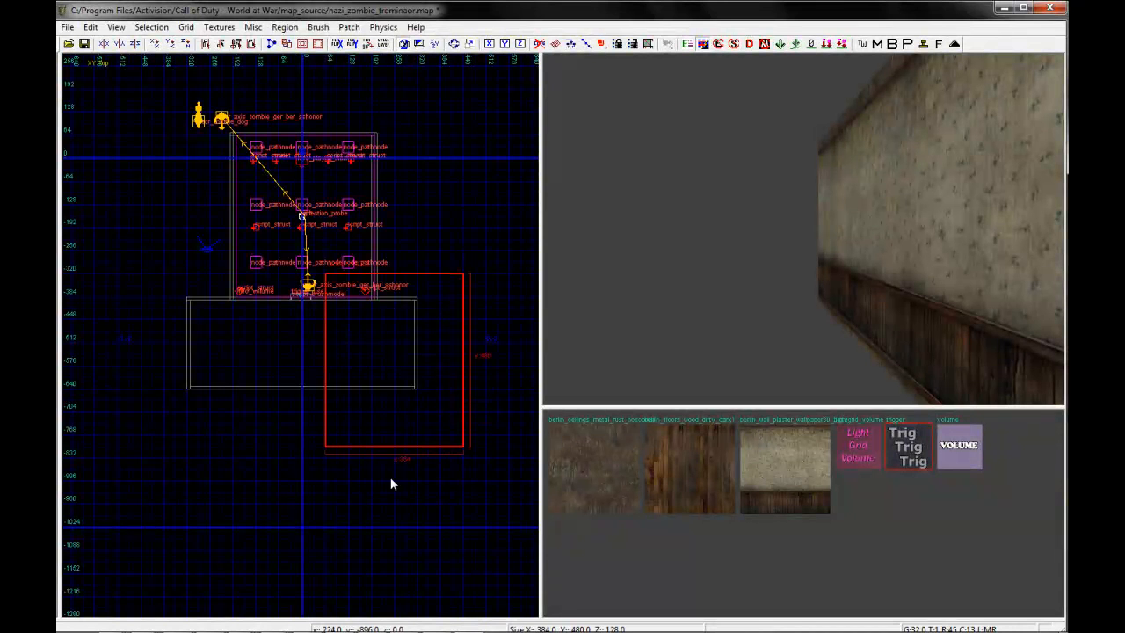
Stretch the new brush in the top view until it encloses both rooms and the zombie and dog spawners
right_drag(333, 408, 419, 489)
mouse_move(333, 407)
mouse_down()
mouse_move(260, 230)
mouse_move(218, 187)
mouse_up()
drag(297, 225, 243, 249)
mouse_move(344, 324)
mouse_down()
mouse_move(321, 233)
mouse_move(328, 129)
mouse_up()
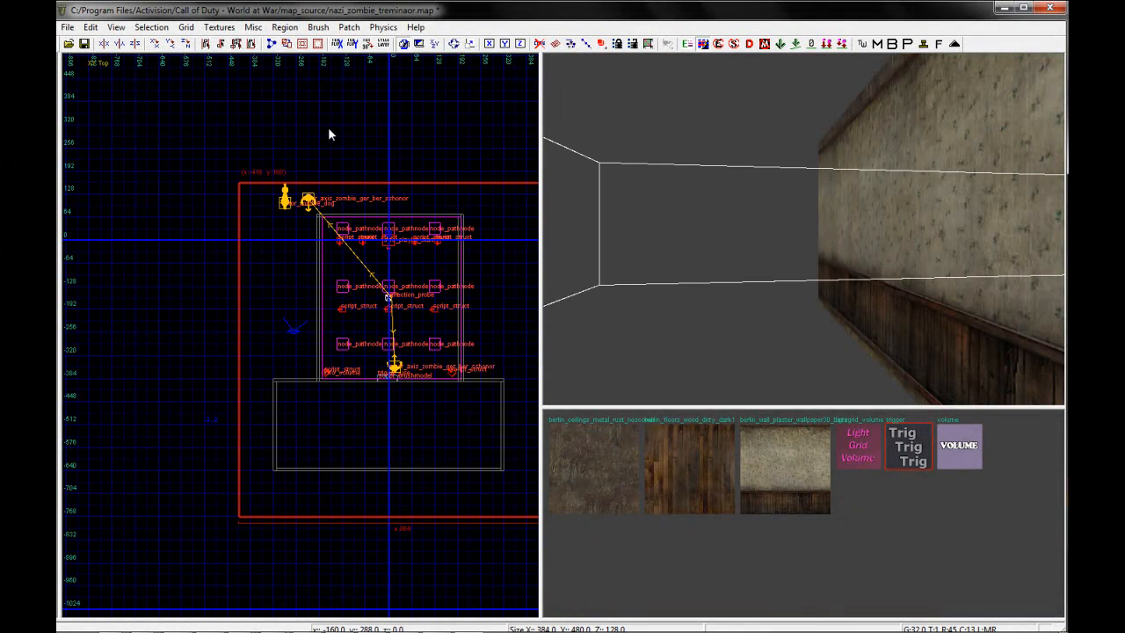
right_drag(317, 249, 199, 223)
scroll(317, 250, down, 2)
right_drag(207, 320, 233, 334)
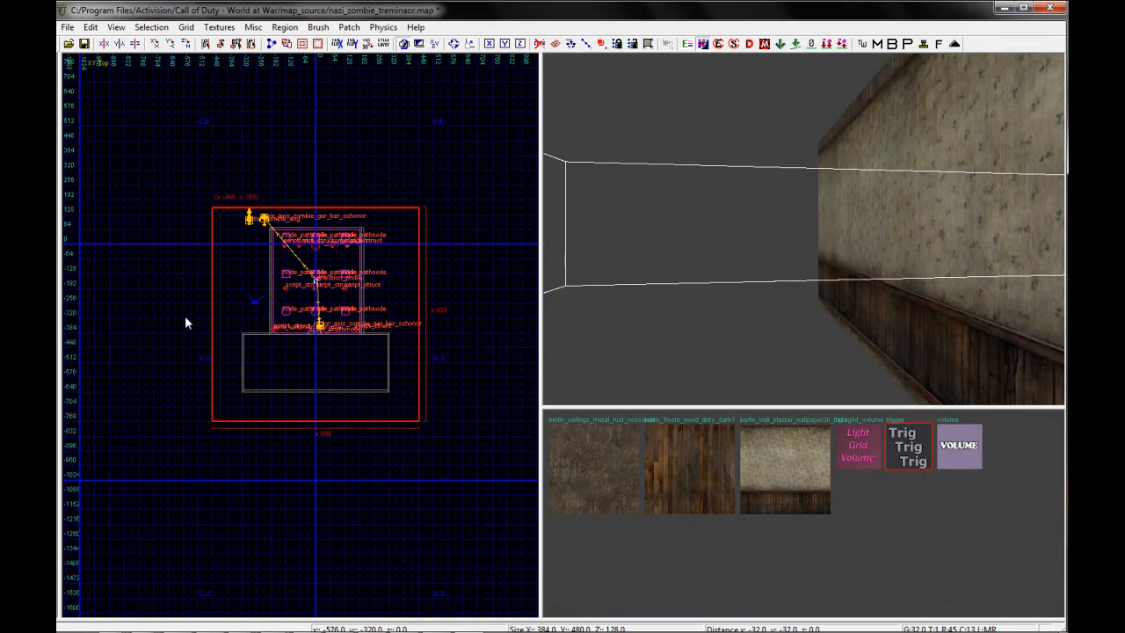